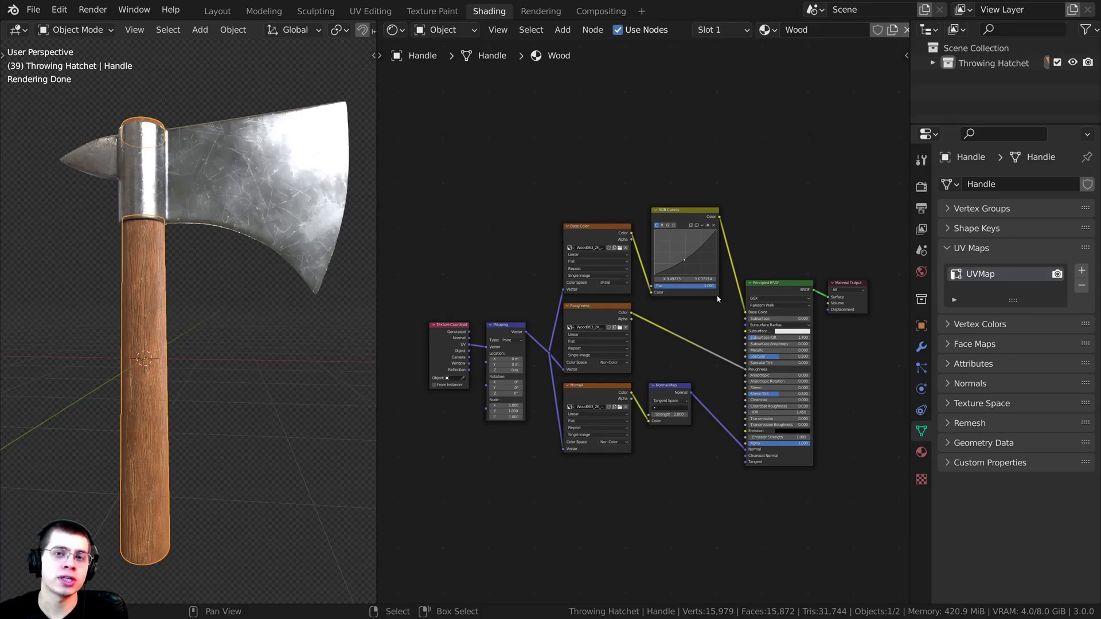
- Examine the node setups of the blade's Metal material and the handle's Wood material
{"action": "middle_click_drag", "start_coordinate": [240, 149], "coordinate": [218, 132]}
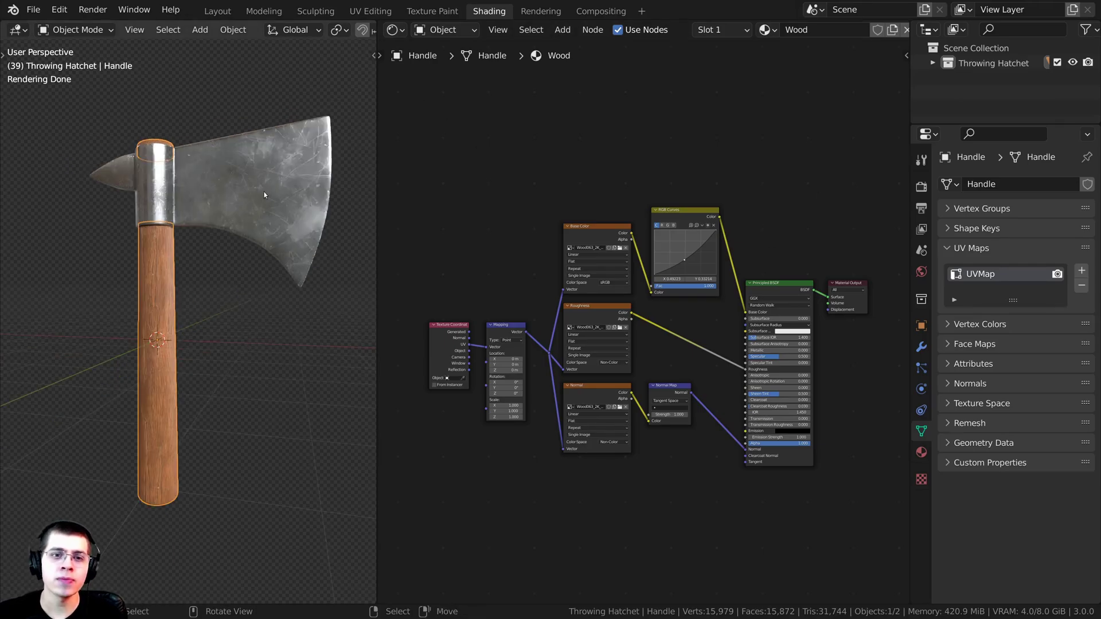
{"action": "left_click", "coordinate": [240, 164]}
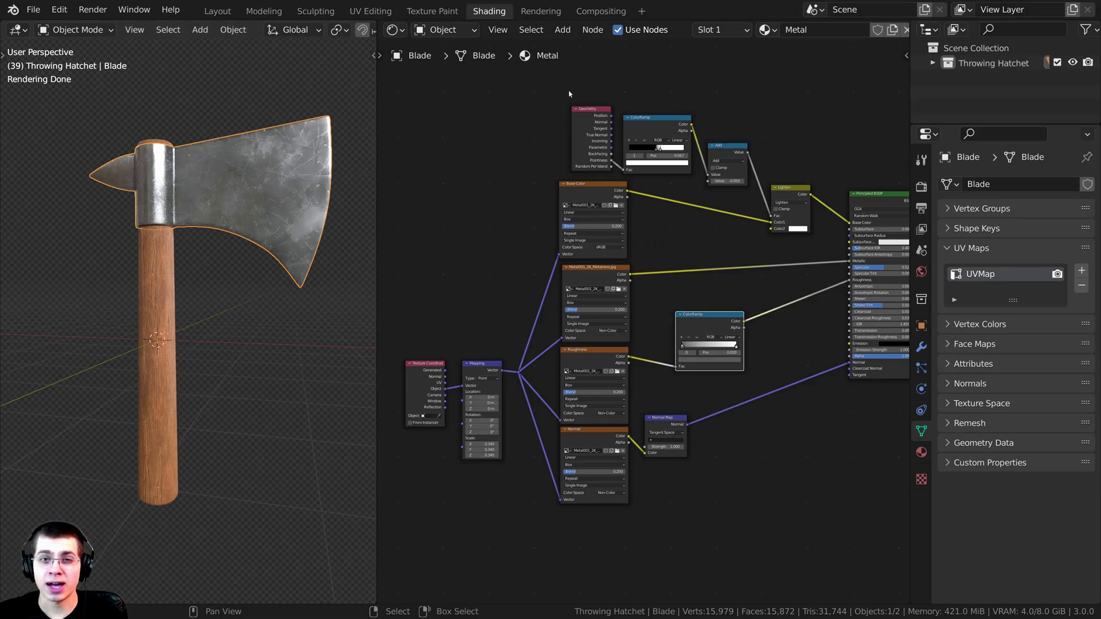
{"action": "scroll", "coordinate": [718, 238], "scroll_direction": "up", "scroll_amount": 5}
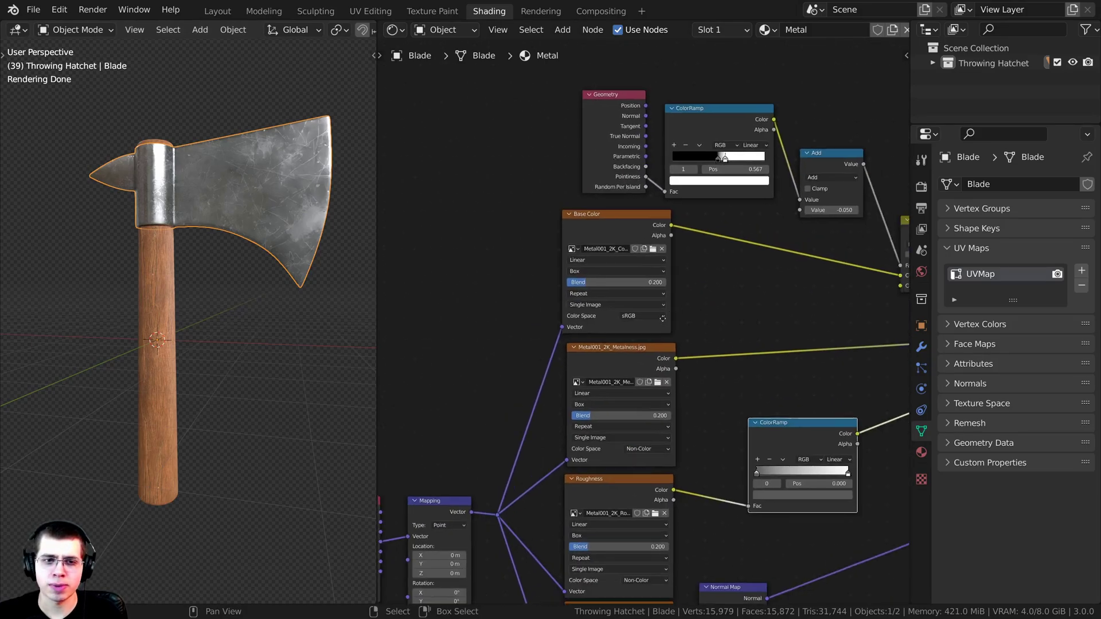
{"action": "middle_click_drag", "start_coordinate": [667, 238], "coordinate": [638, 221]}
{"action": "scroll", "coordinate": [659, 321], "scroll_direction": "down", "scroll_amount": 1}
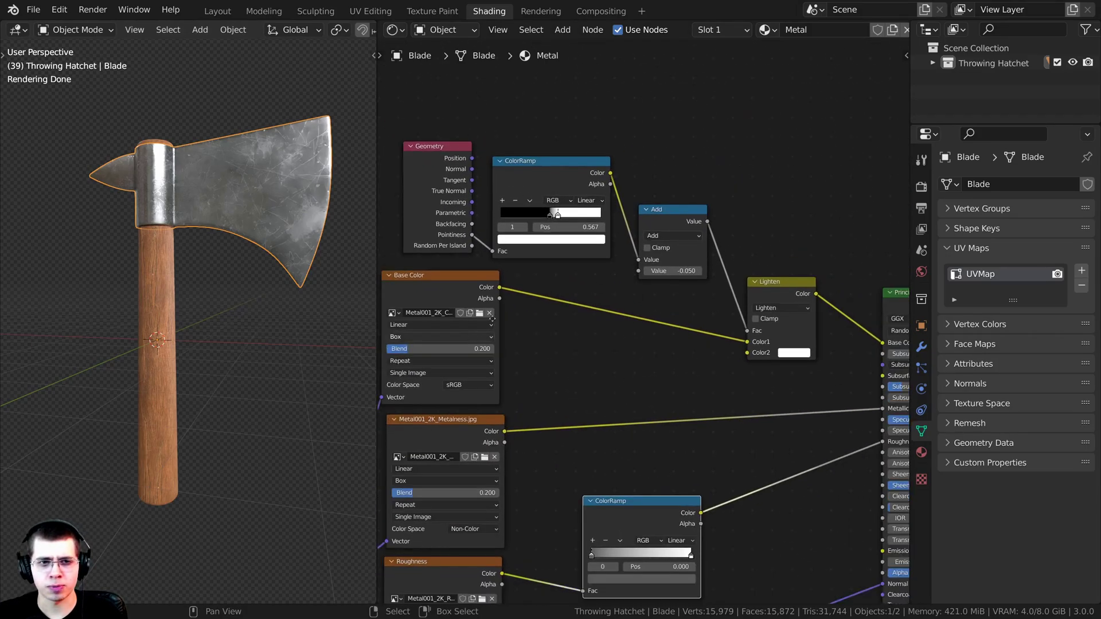
{"action": "middle_click_drag", "start_coordinate": [660, 321], "coordinate": [744, 253]}
{"action": "left_click", "coordinate": [156, 315]}
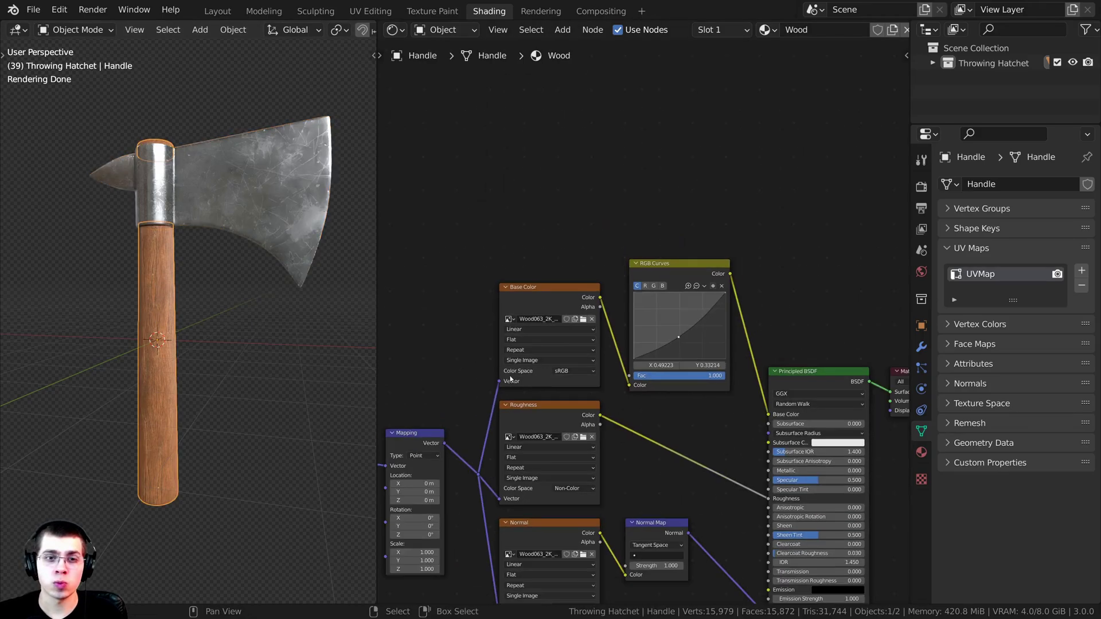
{"action": "middle_click_drag", "start_coordinate": [505, 373], "coordinate": [504, 229]}
{"action": "scroll", "coordinate": [560, 340], "scroll_direction": "down", "scroll_amount": 1}
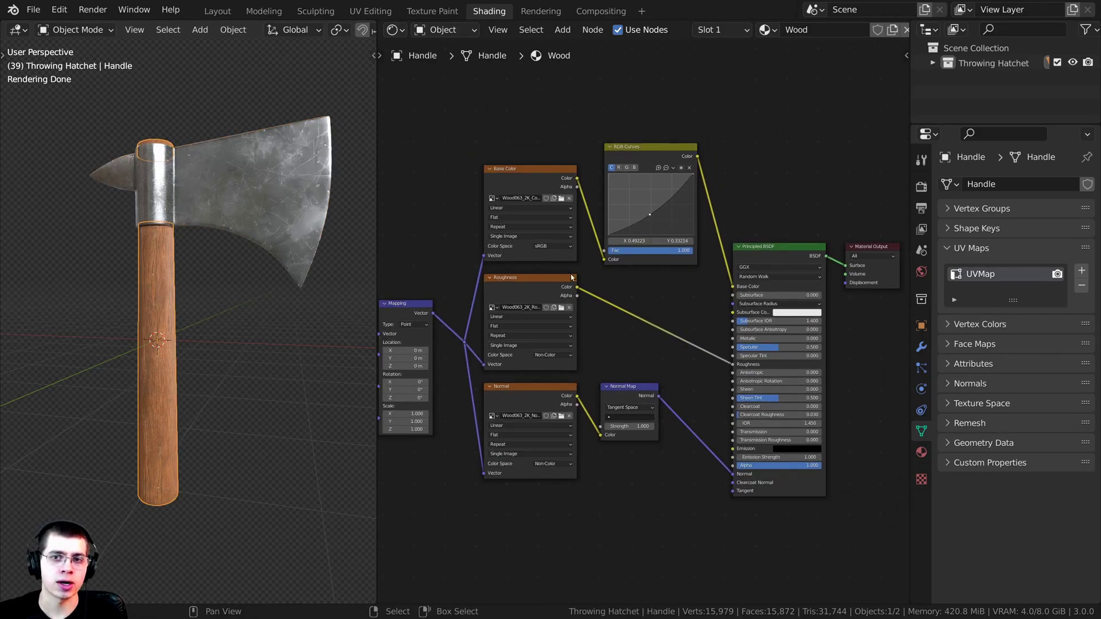
- Switch repeatedly between the blade and the handle to compare their shader node trees, finishing on the blade's Metal material
{"action": "left_click", "coordinate": [242, 194]}
{"action": "left_click", "coordinate": [166, 271]}
{"action": "left_click", "coordinate": [246, 204]}
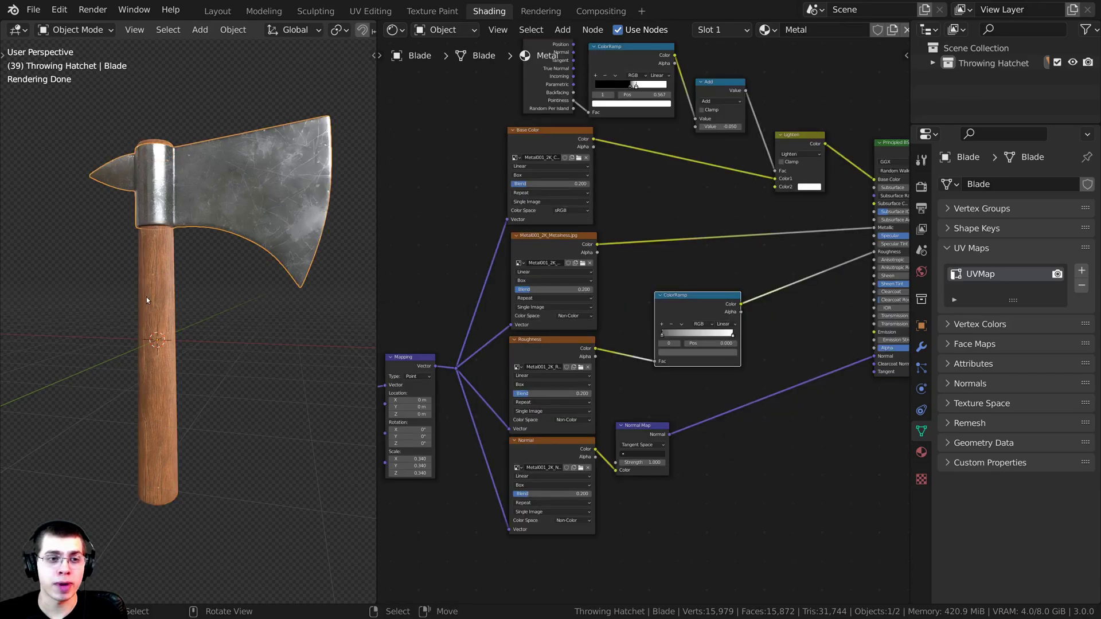
{"action": "left_click", "coordinate": [148, 297]}
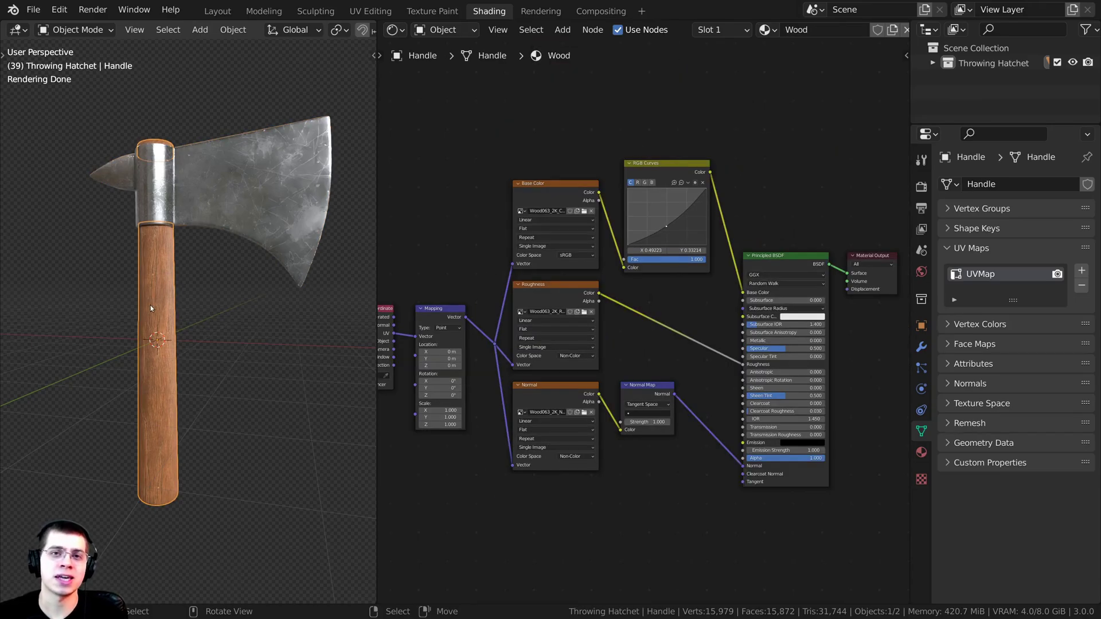
{"action": "left_click", "coordinate": [254, 211]}
{"action": "left_click", "coordinate": [149, 286]}
{"action": "left_click", "coordinate": [227, 205]}
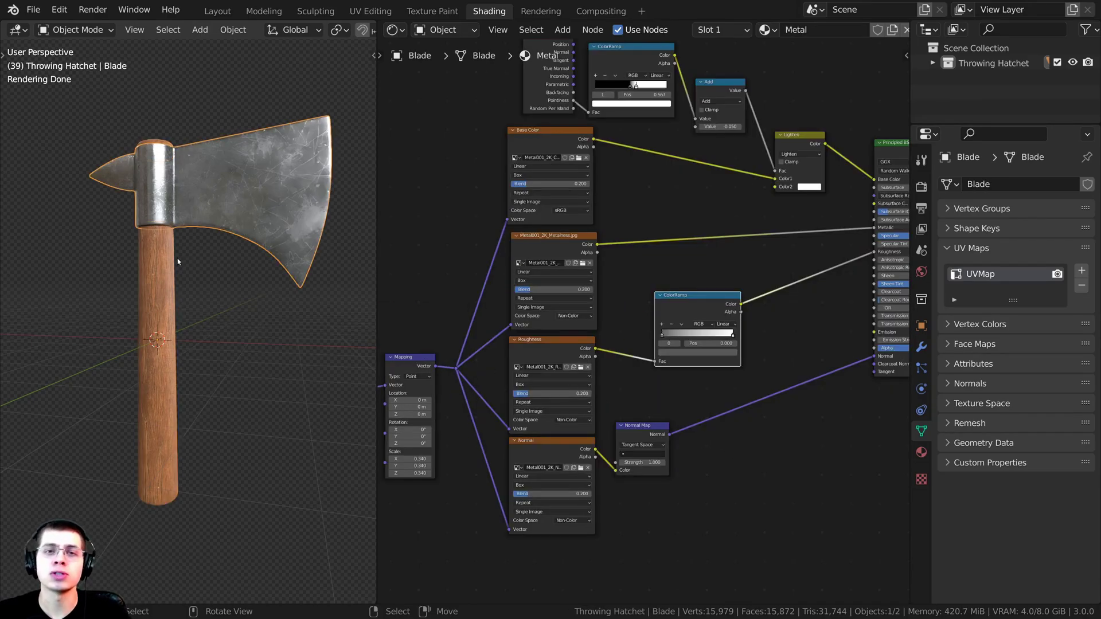
{"action": "left_click", "coordinate": [162, 271]}
{"action": "left_click", "coordinate": [240, 208]}
{"action": "scroll", "coordinate": [623, 342], "scroll_direction": "down", "scroll_amount": 2}
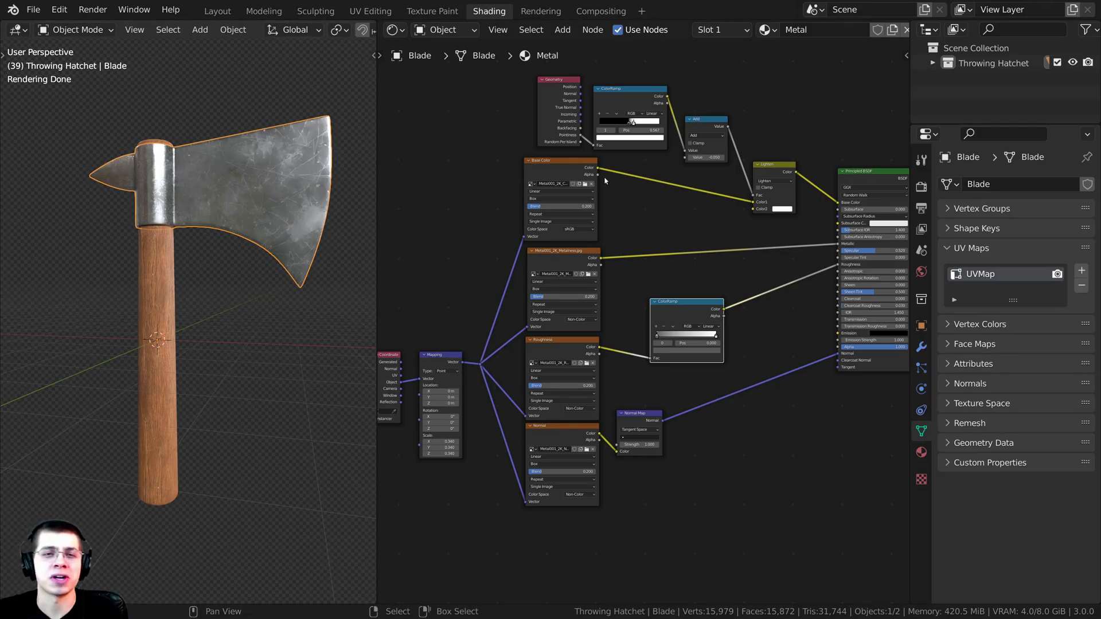
{"action": "middle_click_drag", "start_coordinate": [605, 181], "coordinate": [586, 184]}
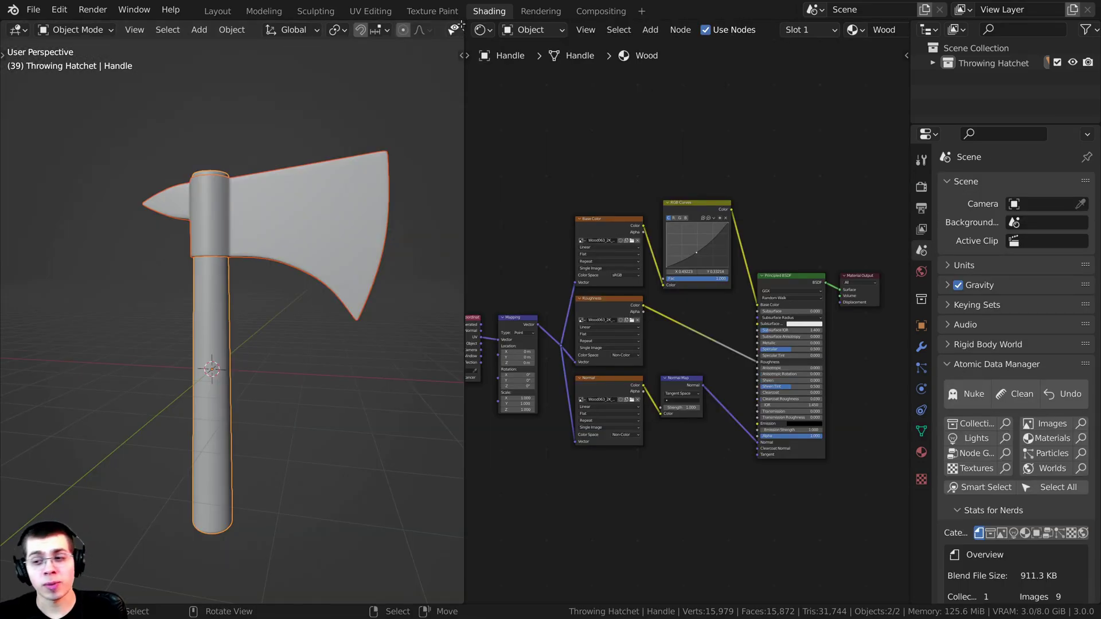
- Split the 3D viewport into two stacked areas, turn the upper one into a UV Editor and frame the whole node tree
{"action": "left_click_drag", "start_coordinate": [460, 26], "coordinate": [441, 322]}
{"action": "middle_click_drag", "start_coordinate": [235, 115], "coordinate": [235, 119], "text": "shift"}
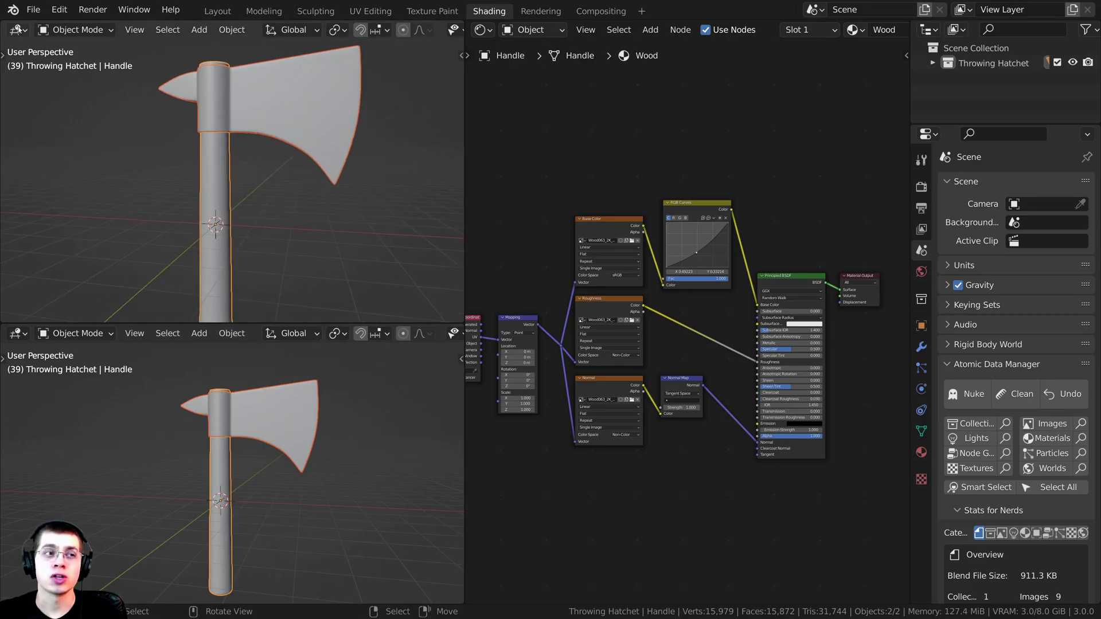
{"action": "left_click", "coordinate": [19, 29]}
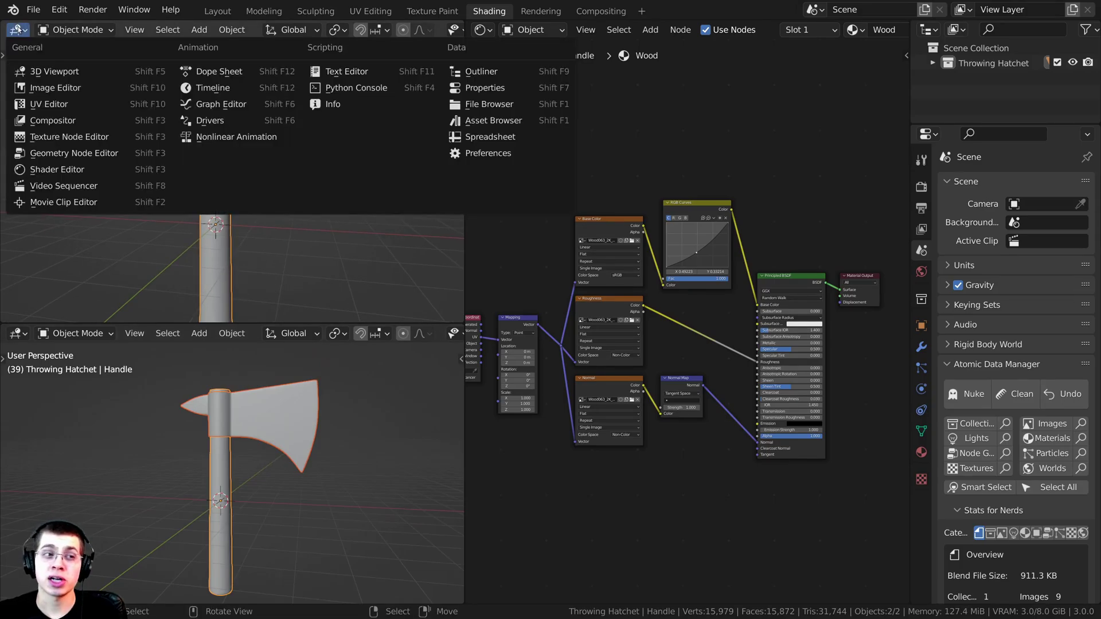
{"action": "left_click", "coordinate": [56, 104]}
{"action": "middle_click_drag", "start_coordinate": [223, 466], "coordinate": [380, 431], "text": "shift"}
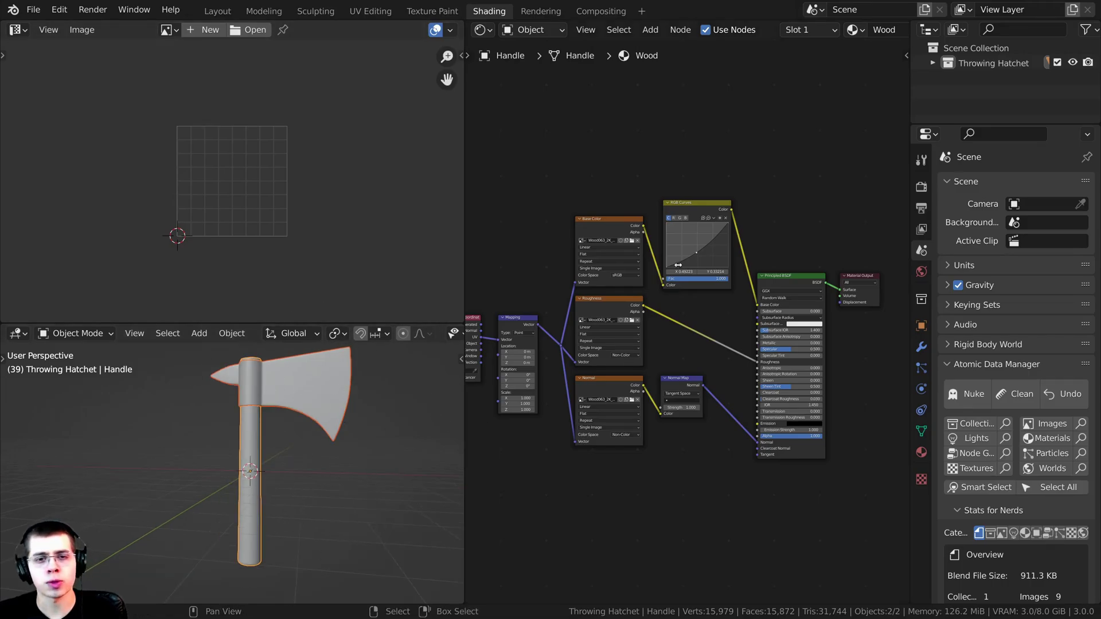
{"action": "key", "text": "Home"}
{"action": "left_click", "coordinate": [481, 30]}
{"action": "left_click", "coordinate": [480, 29]}
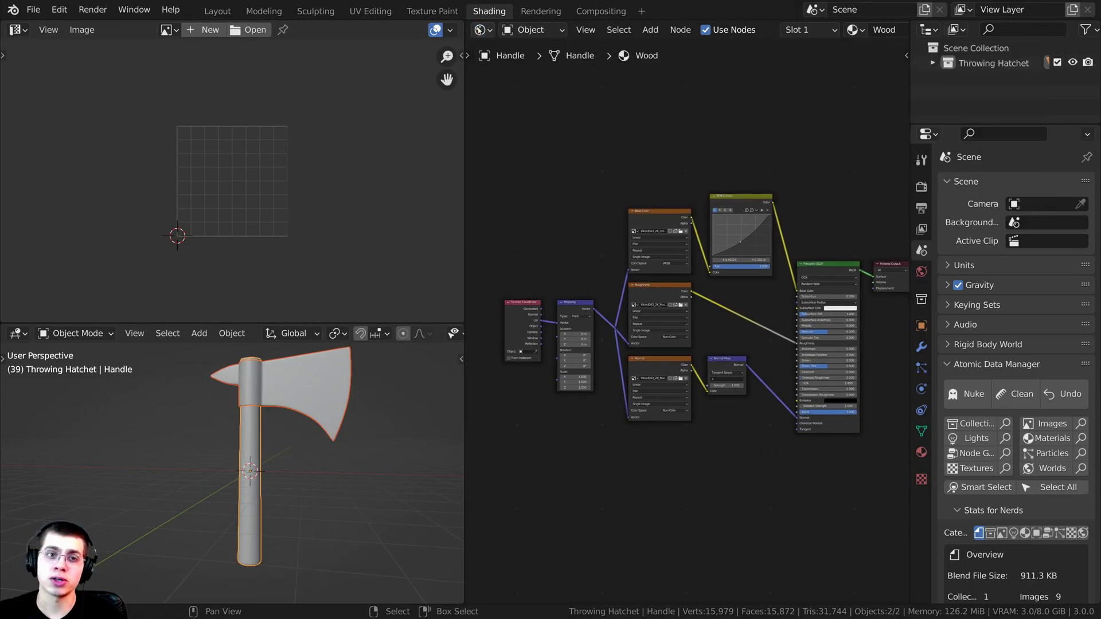
{"action": "scroll", "coordinate": [693, 206], "scroll_direction": "up", "scroll_amount": 1}
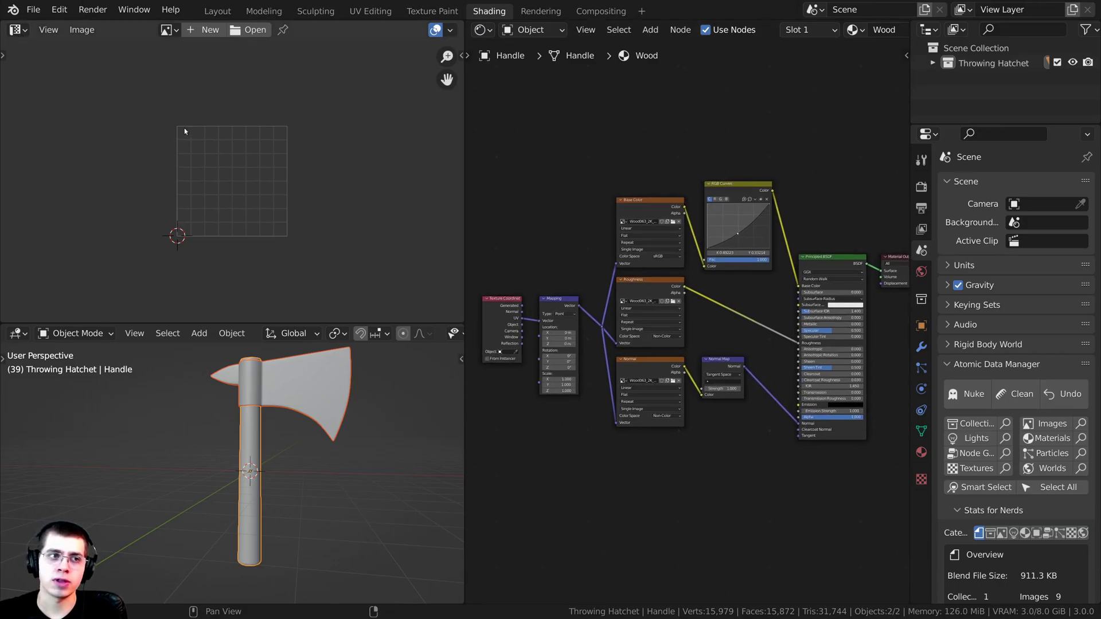
- Enter Edit Mode with both the blade and the handle selected and examine their combined UV layout over the wood texture
{"action": "middle_click_drag", "start_coordinate": [254, 396], "coordinate": [243, 401]}
{"action": "left_click", "coordinate": [281, 390]}
{"action": "left_click", "coordinate": [248, 434], "text": "shift"}
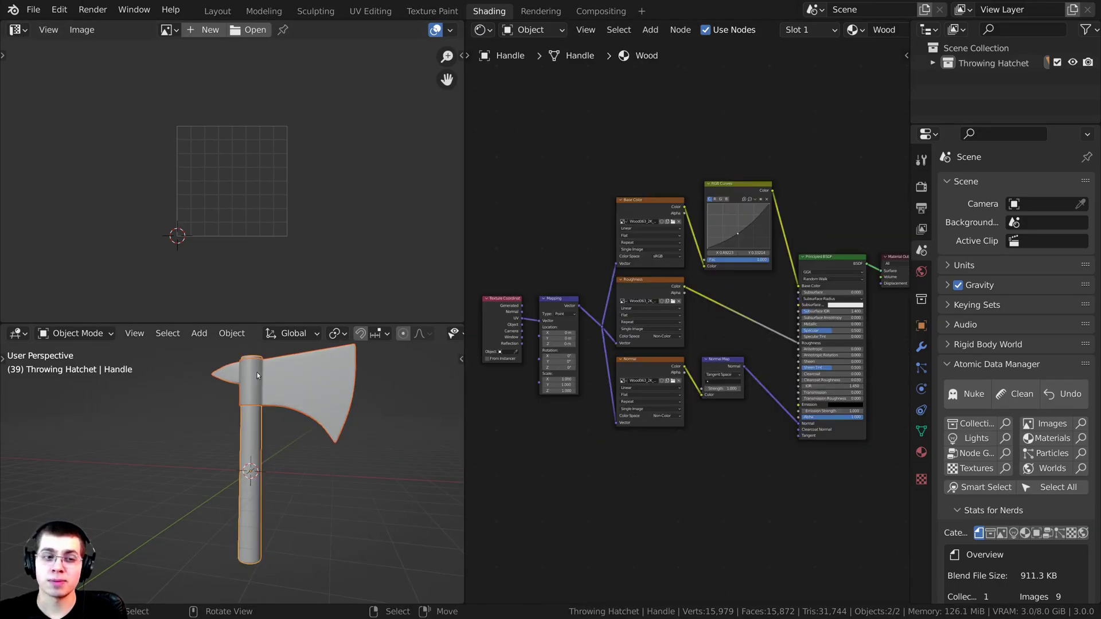
{"action": "key", "text": "Tab"}
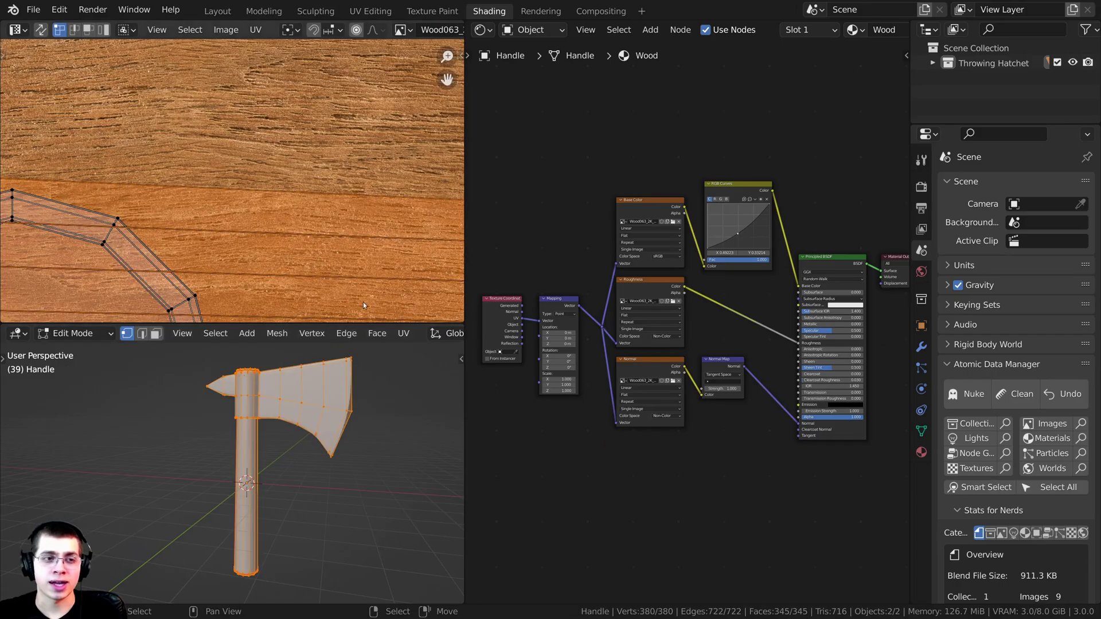
{"action": "scroll", "coordinate": [290, 200], "scroll_direction": "down", "scroll_amount": 3}
{"action": "scroll", "coordinate": [290, 199], "scroll_direction": "down", "scroll_amount": 2}
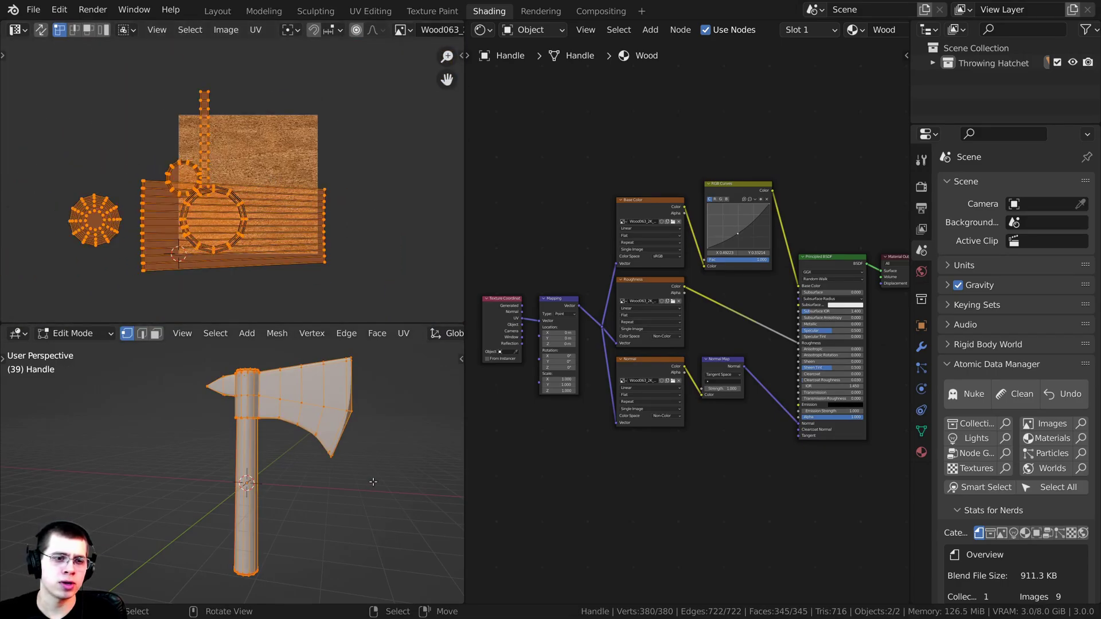
{"action": "scroll", "coordinate": [249, 125], "scroll_direction": "up", "scroll_amount": 1}
{"action": "middle_click_drag", "start_coordinate": [283, 198], "coordinate": [293, 197]}
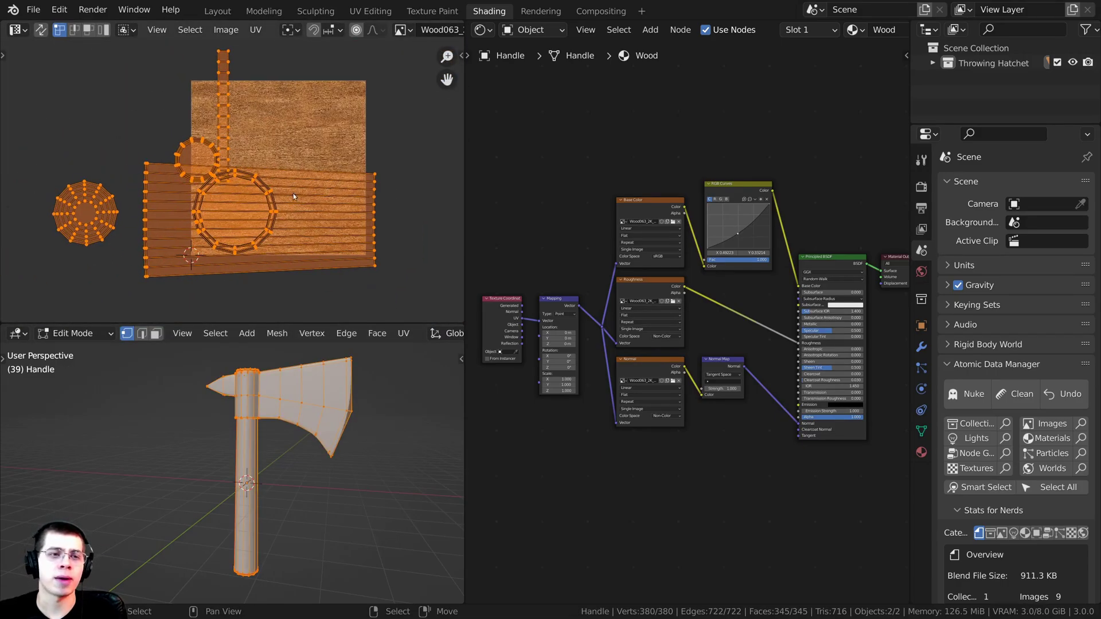
{"action": "scroll", "coordinate": [308, 191], "scroll_direction": "up", "scroll_amount": 1}
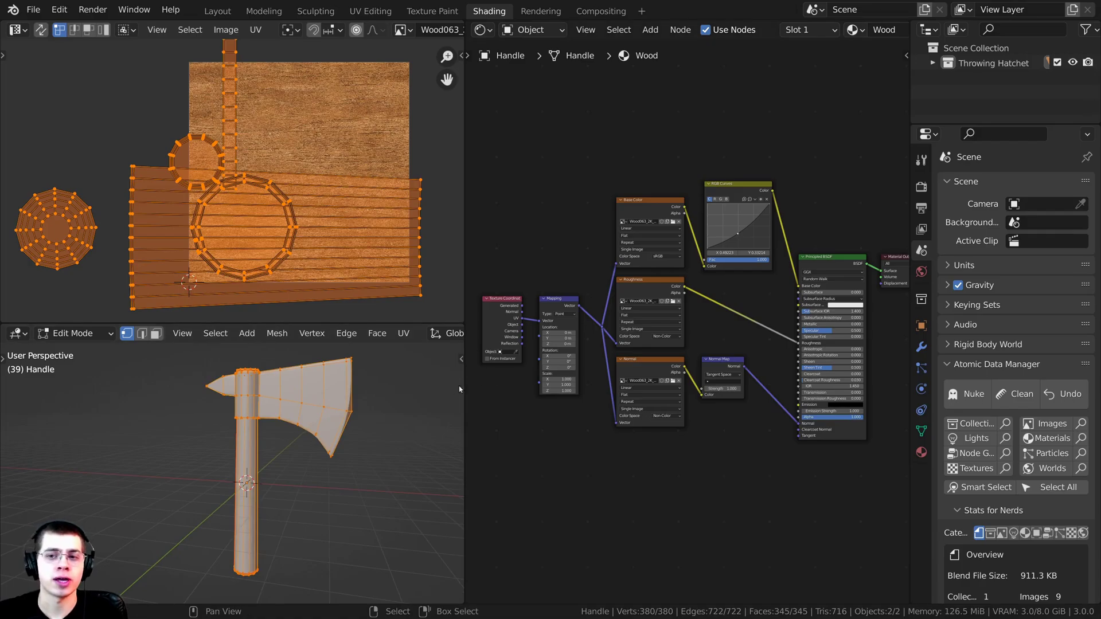
- Show the mesh data's UV Maps list, return to Object Mode and make the blade the only selected object
{"action": "left_click", "coordinate": [921, 431]}
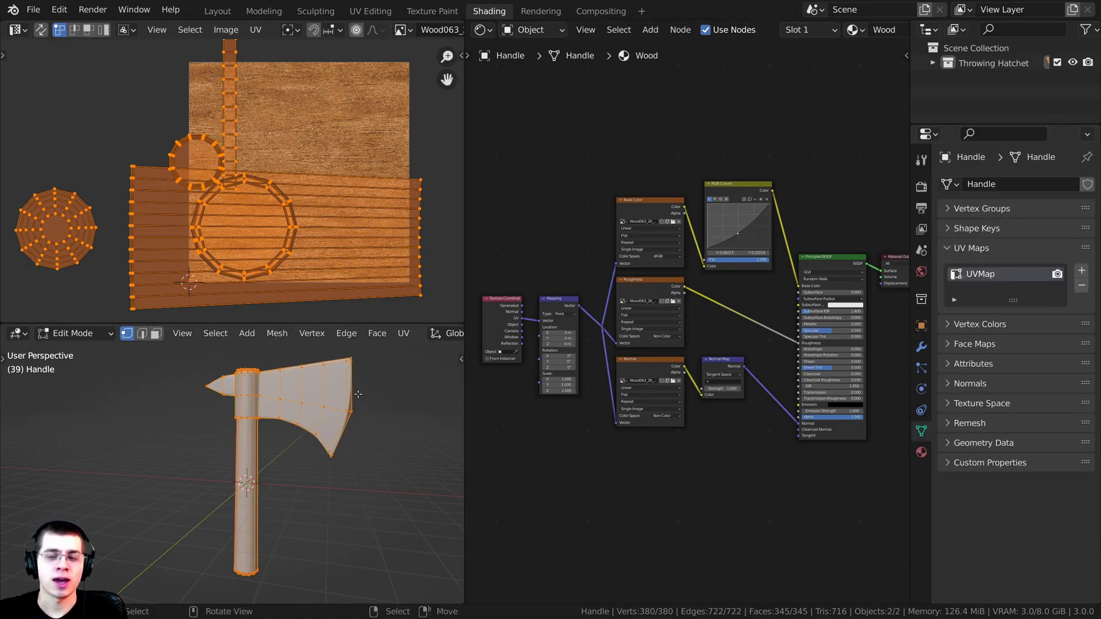
{"action": "key", "text": "Tab"}
{"action": "right_click", "coordinate": [302, 395]}
{"action": "key", "text": "g"}
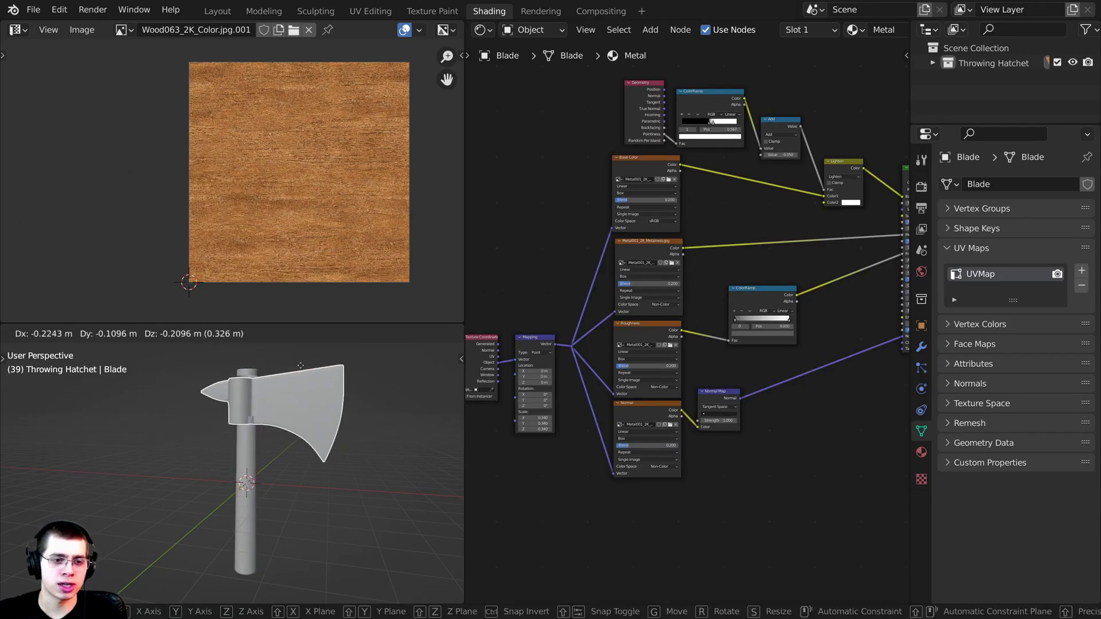
{"action": "right_click", "coordinate": [276, 387]}
{"action": "left_click", "coordinate": [972, 248]}
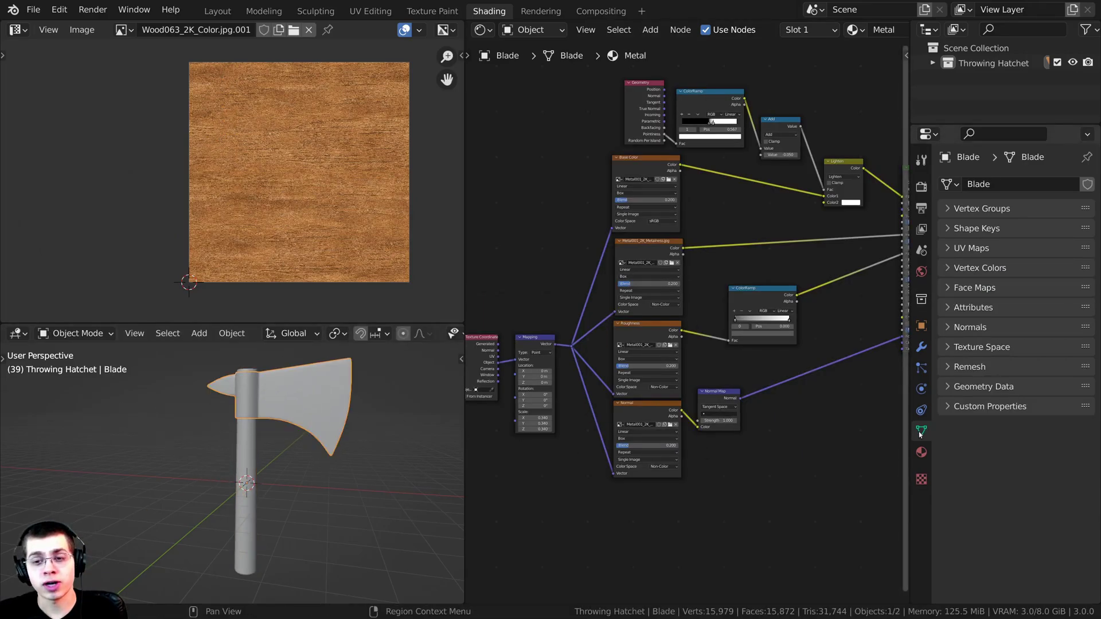
{"action": "left_click", "coordinate": [957, 248]}
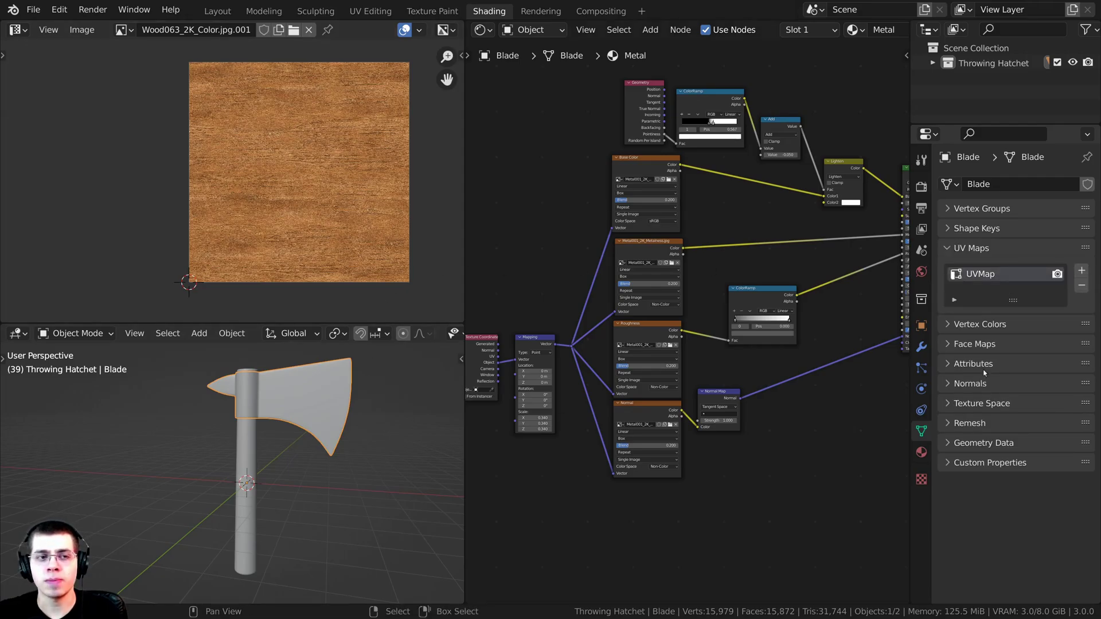
- Examine the blade's existing UV layout in Edit Mode with all geometry selected, then return to Object Mode
{"action": "key", "text": "Tab"}
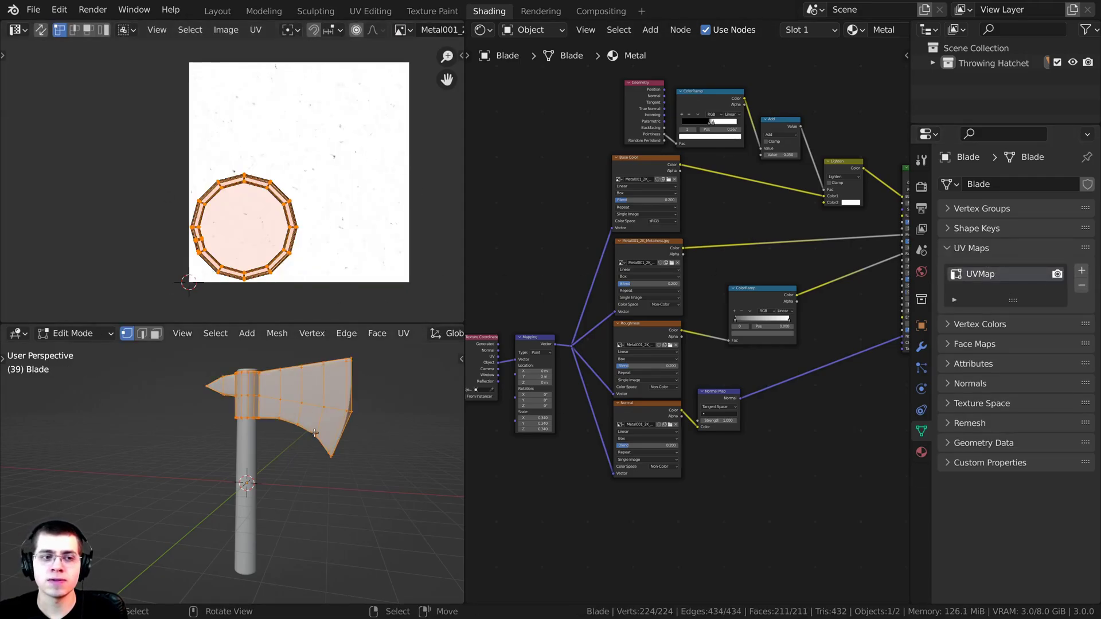
{"action": "key", "text": "alt+a"}
{"action": "key", "text": "a"}
{"action": "middle_click_drag", "start_coordinate": [361, 259], "coordinate": [355, 264]}
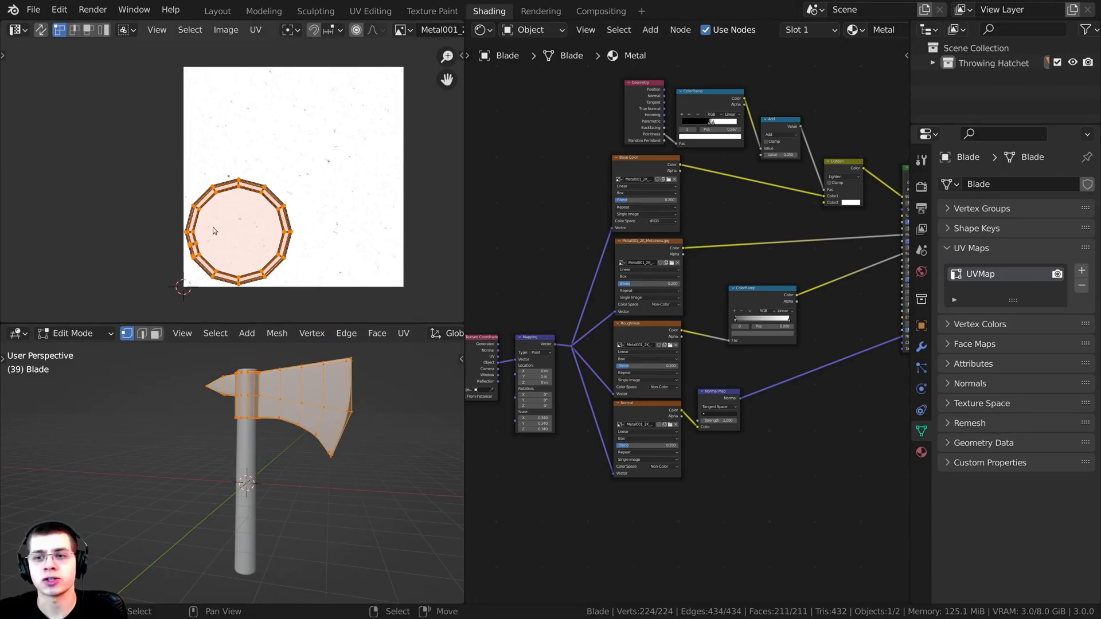
{"action": "key", "text": "Tab"}
- Add a second UV map to the blade and name it Baking
{"action": "left_click", "coordinate": [1082, 270]}
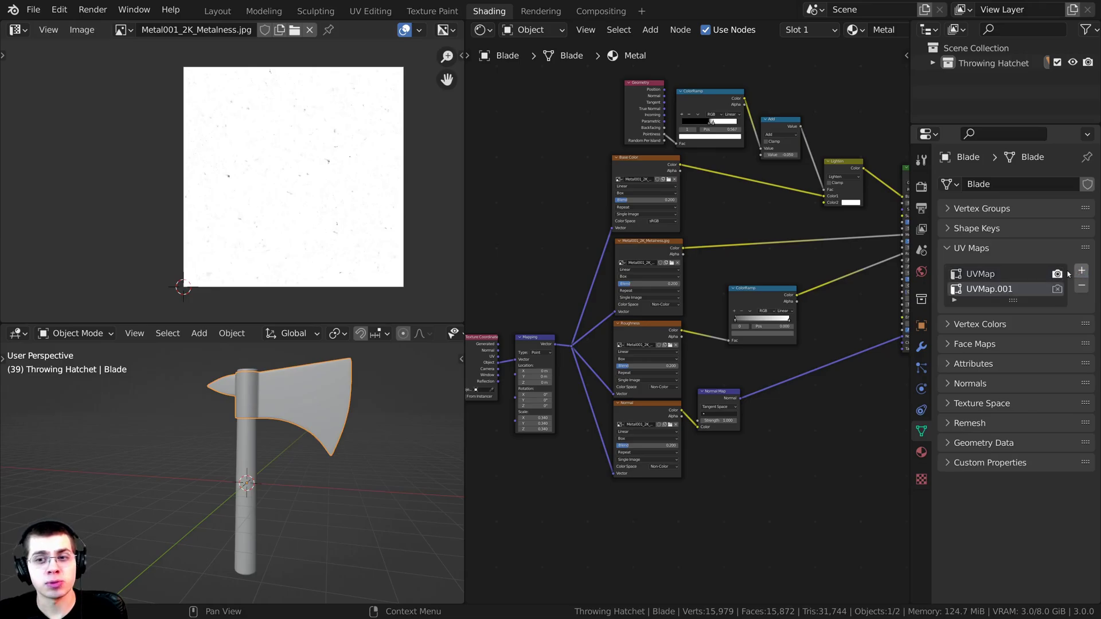
{"action": "double_click", "coordinate": [980, 290]}
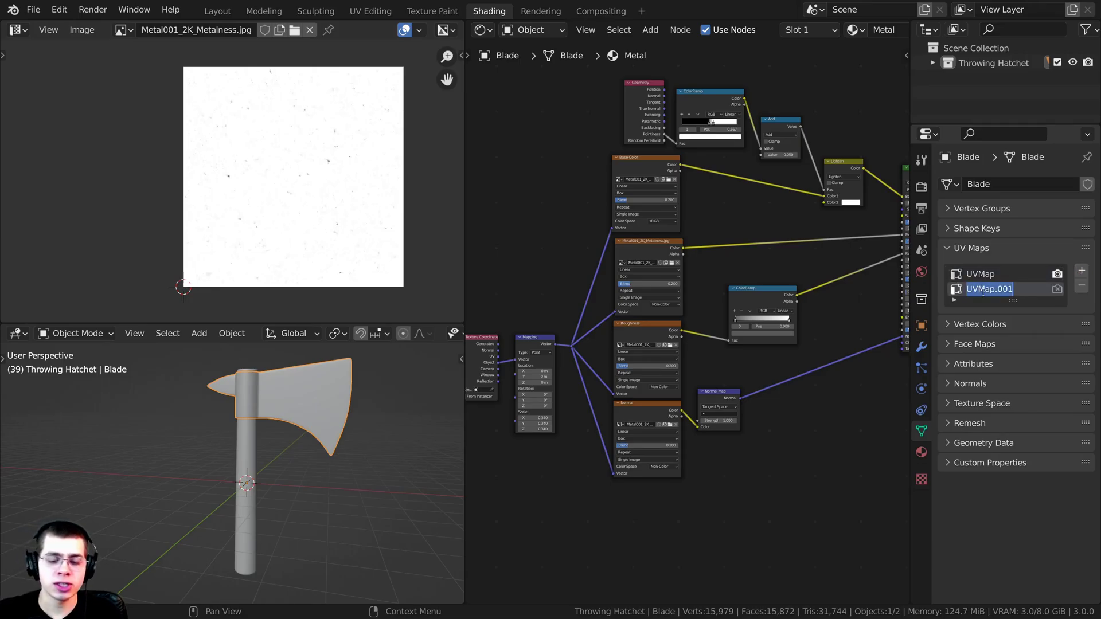
{"action": "type", "text": "Baking"}
{"action": "key", "text": "Return"}
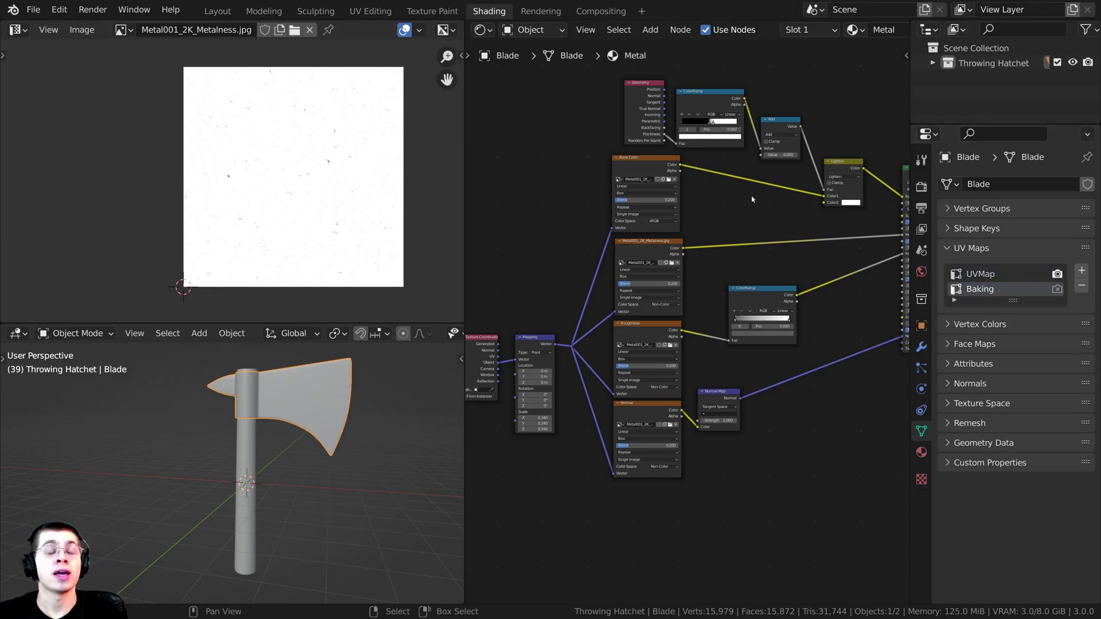
- Add a second UV map named Baking to the handle
{"action": "left_click", "coordinate": [257, 449]}
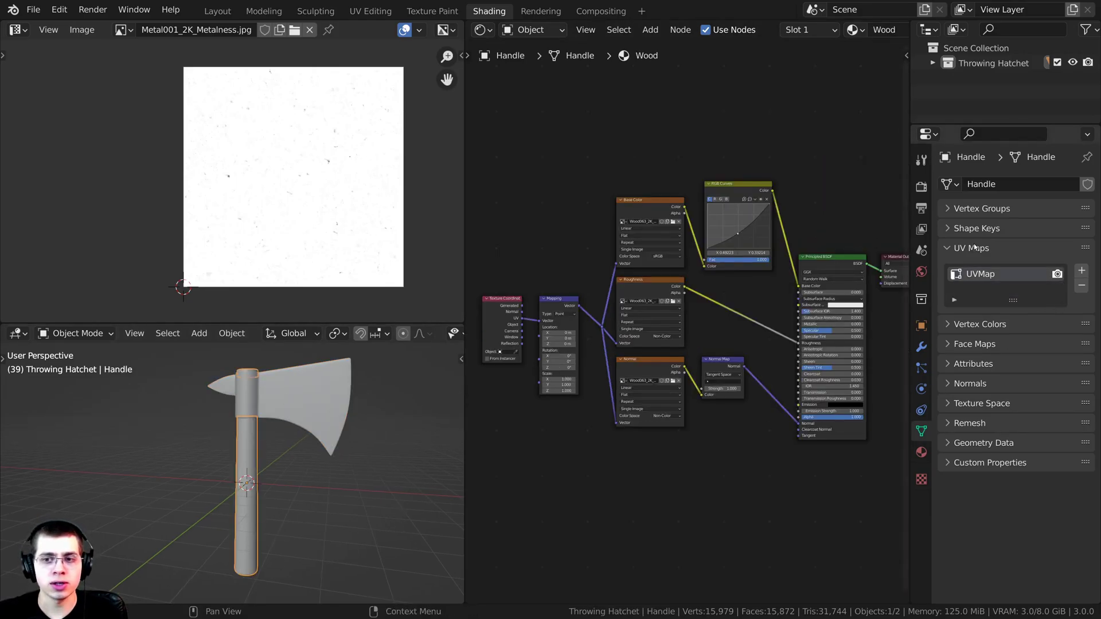
{"action": "left_click", "coordinate": [1081, 271]}
{"action": "double_click", "coordinate": [976, 289]}
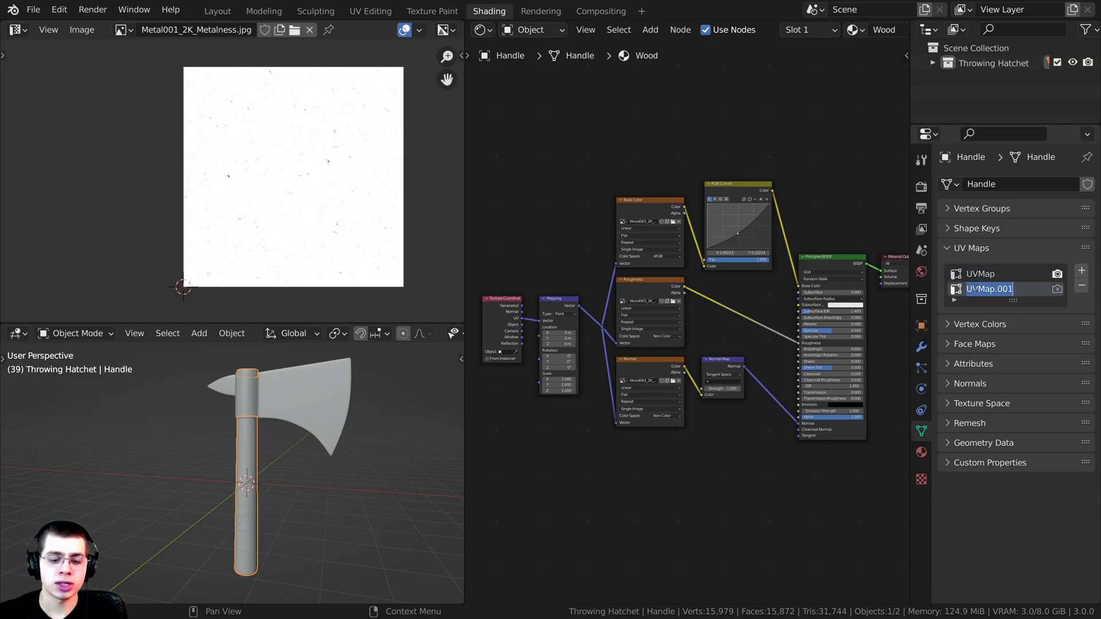
{"action": "type", "text": "Baking"}
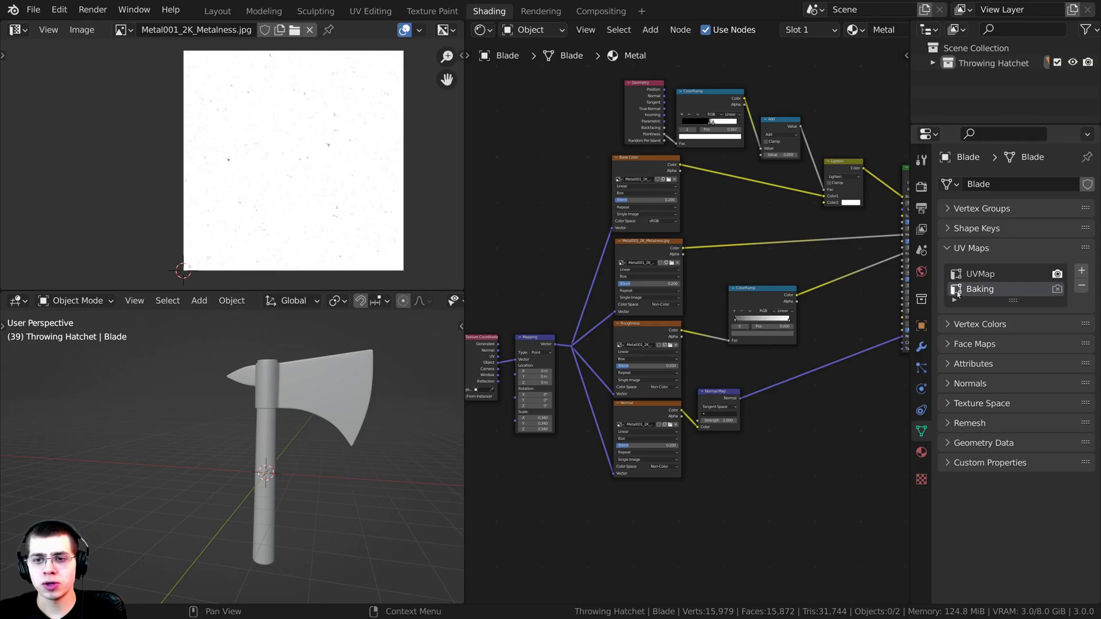
- Check which UV map is active on both the handle and the blade, finishing with the blade selected
{"action": "left_click", "coordinate": [269, 437]}
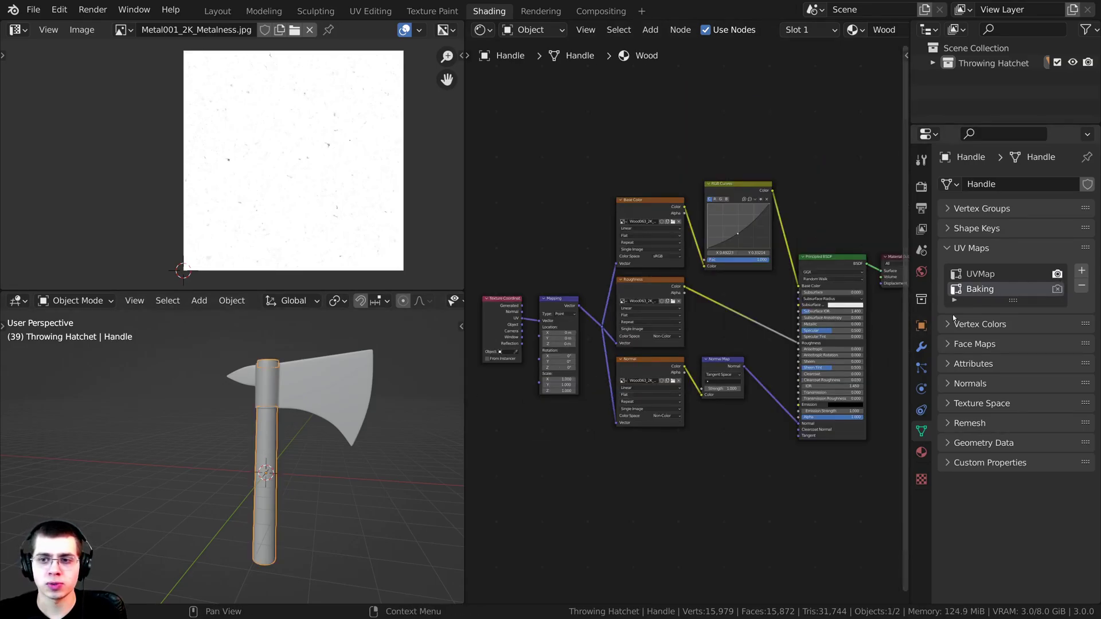
{"action": "left_click", "coordinate": [282, 390]}
{"action": "left_click", "coordinate": [268, 435]}
{"action": "left_click", "coordinate": [289, 402]}
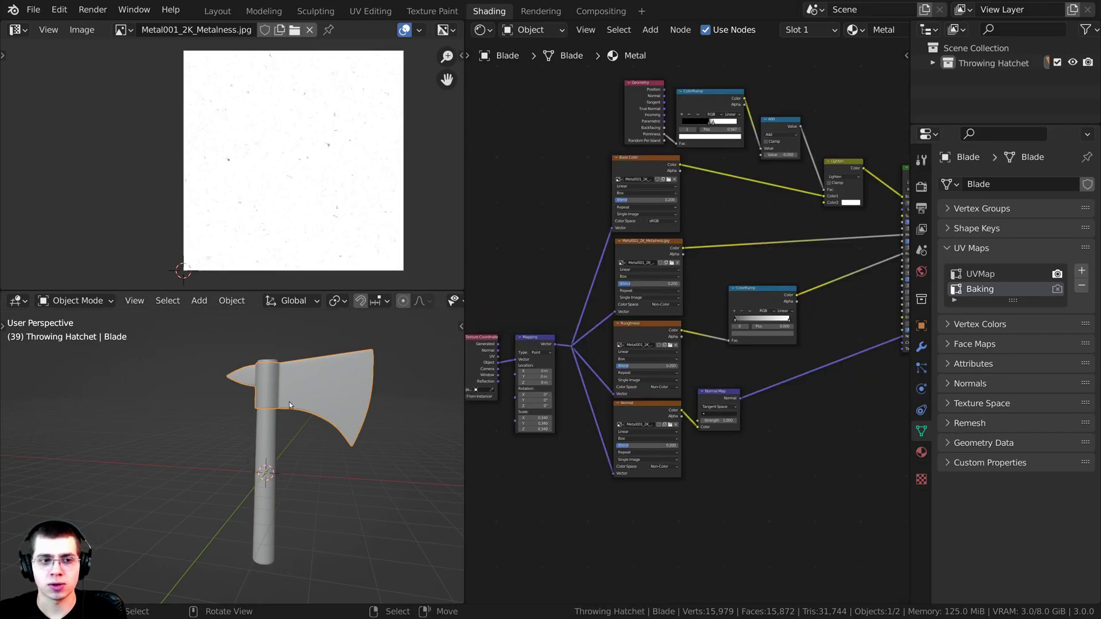
- Select both the blade and the handle and enter Edit Mode with the Baking UV map active
{"action": "left_click", "coordinate": [273, 431], "text": "shift"}
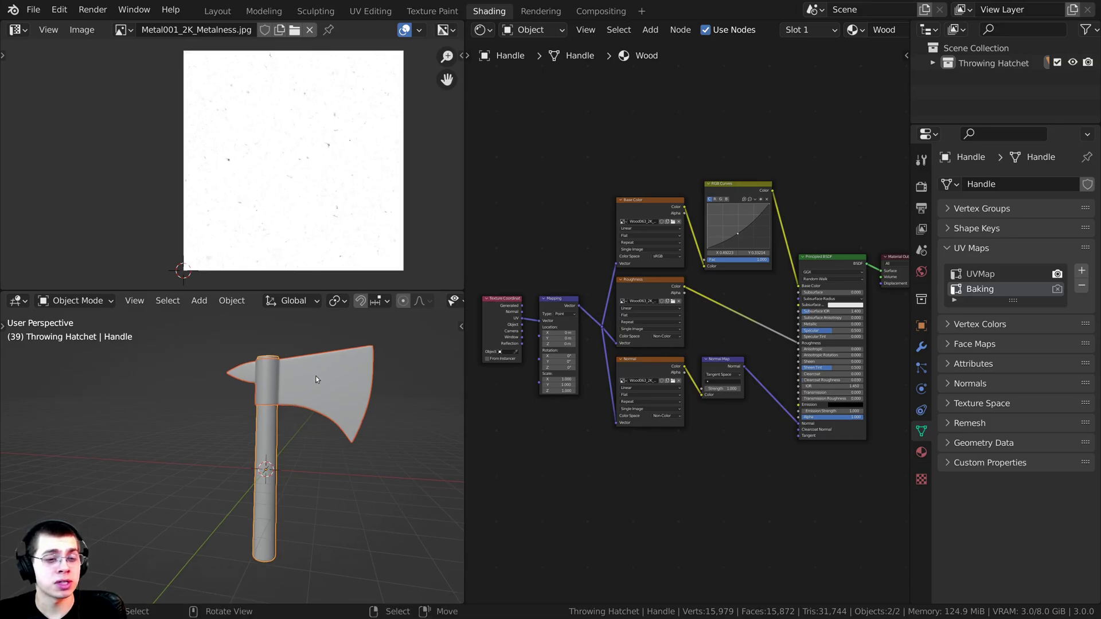
{"action": "key", "text": "Tab"}
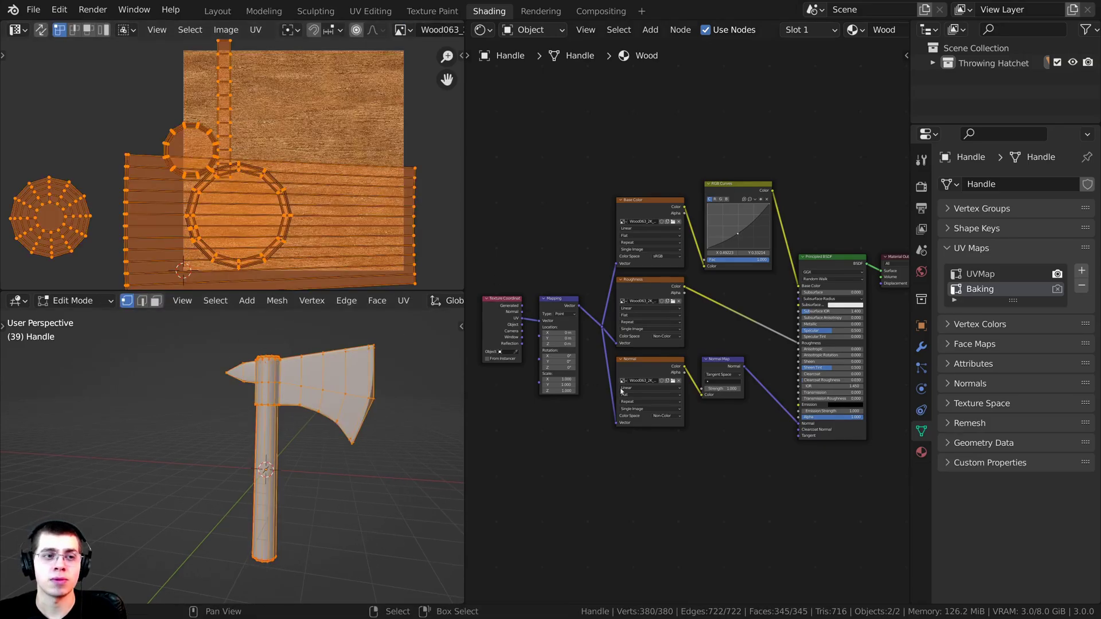
{"action": "scroll", "coordinate": [321, 212], "scroll_direction": "down", "scroll_amount": 1}
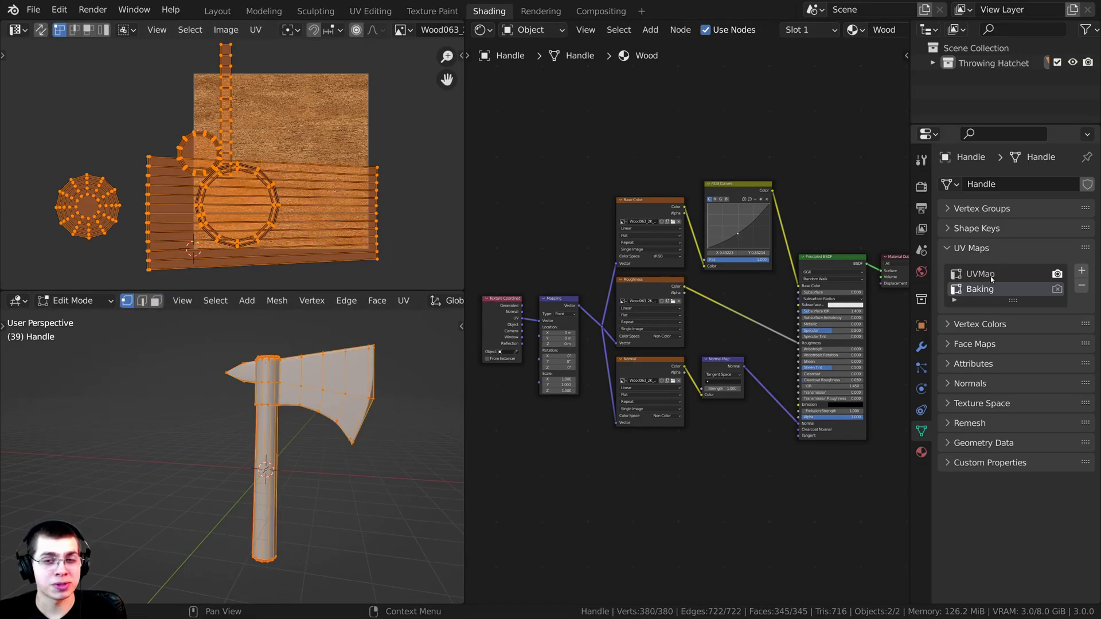
{"action": "left_click", "coordinate": [1058, 292]}
{"action": "left_click", "coordinate": [1060, 275]}
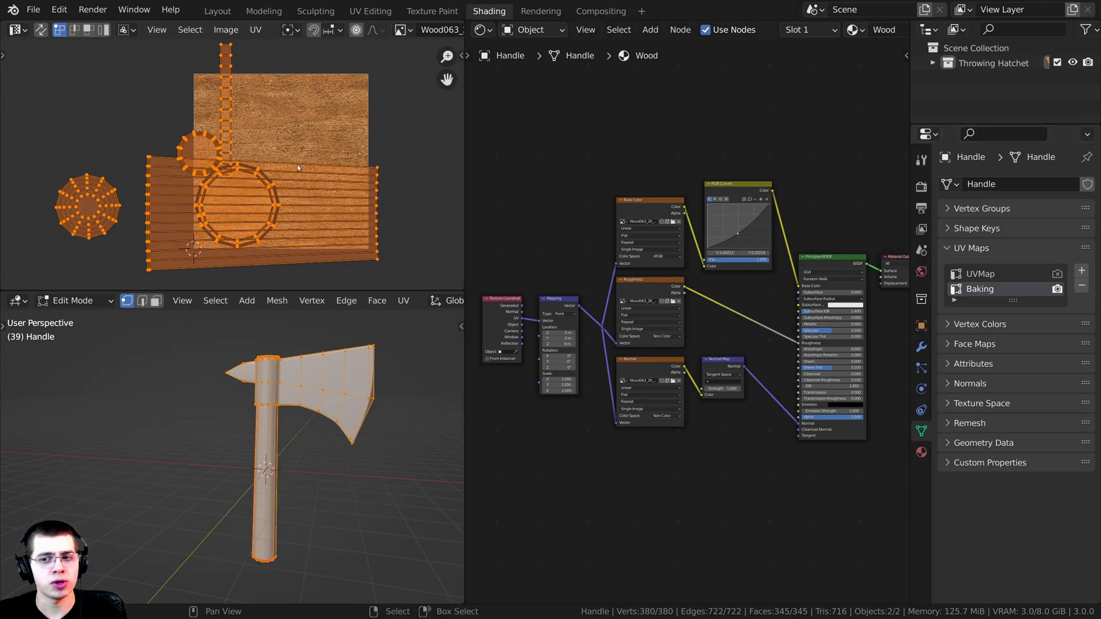
{"action": "left_click", "coordinate": [1057, 289]}
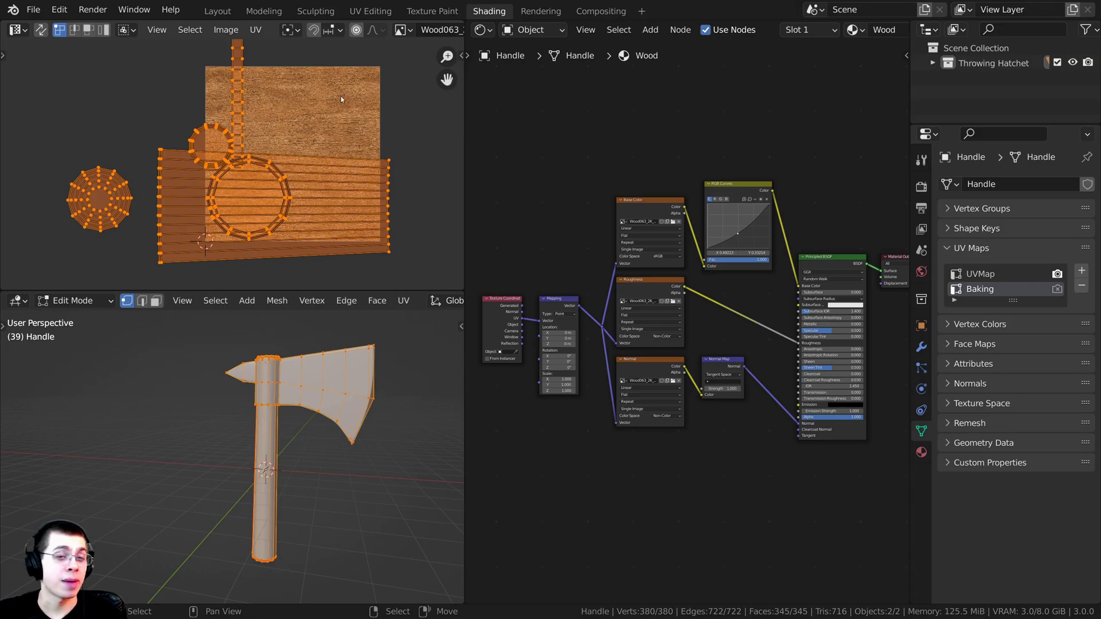
- Unwrap the combined blade and handle geometry with Smart UV Project, using an island margin of 0.010
{"action": "key", "text": "u"}
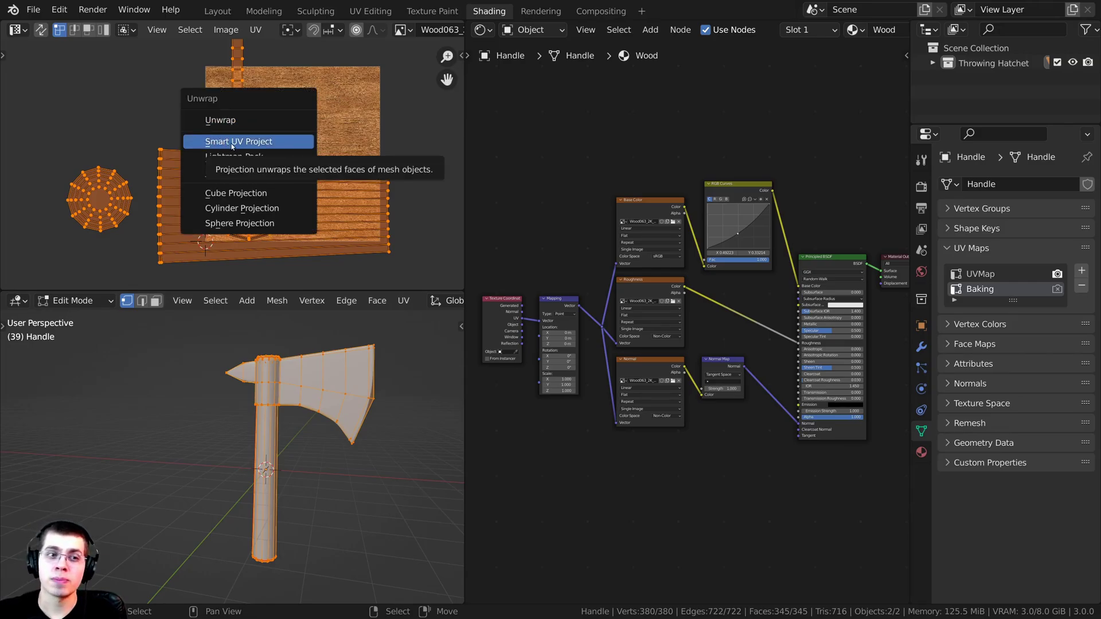
{"action": "left_click", "coordinate": [254, 143]}
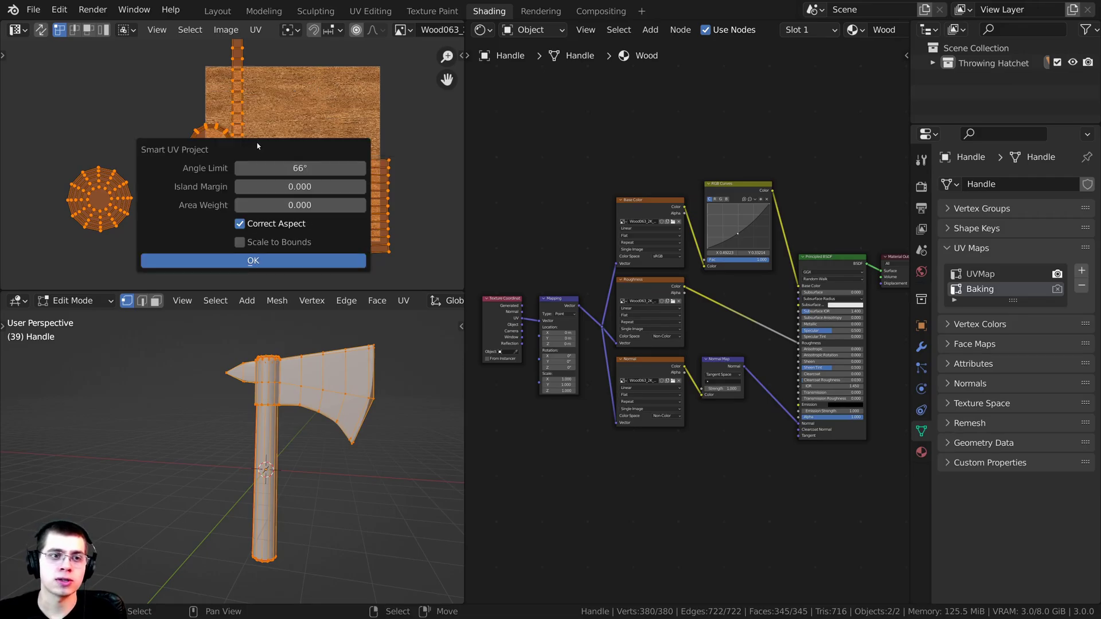
{"action": "left_click", "coordinate": [275, 187]}
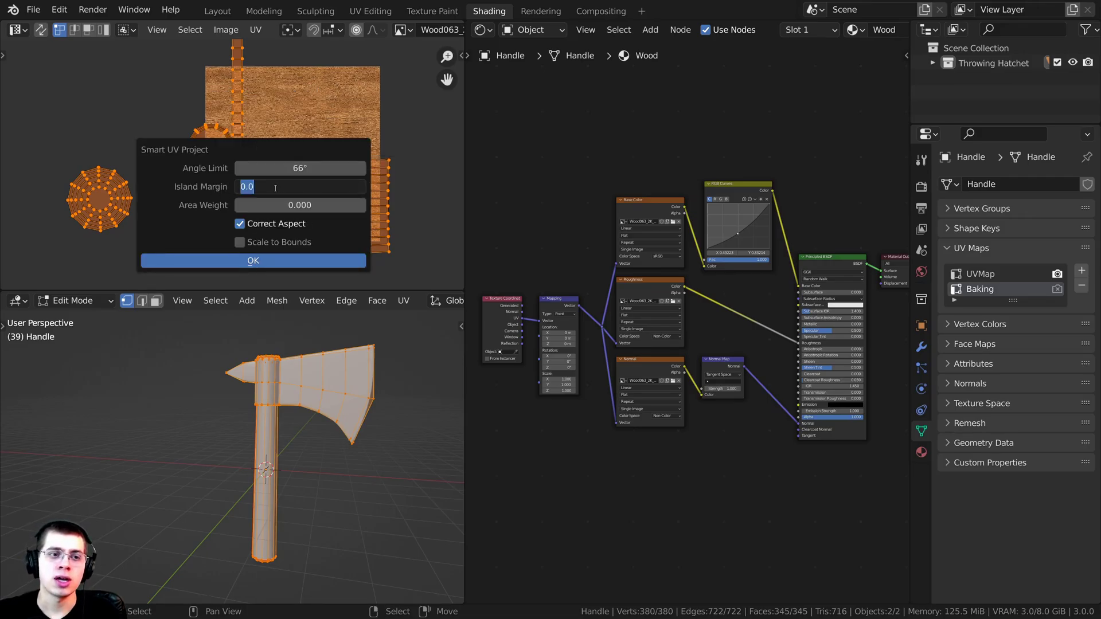
{"action": "left_click", "coordinate": [275, 189]}
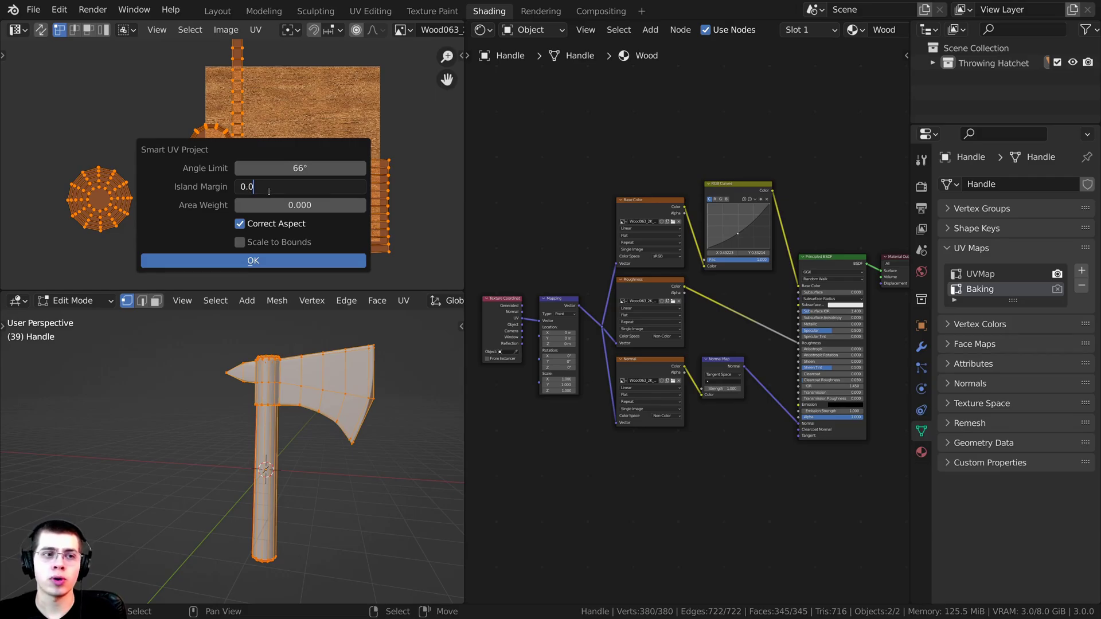
{"action": "type", "text": "10"}
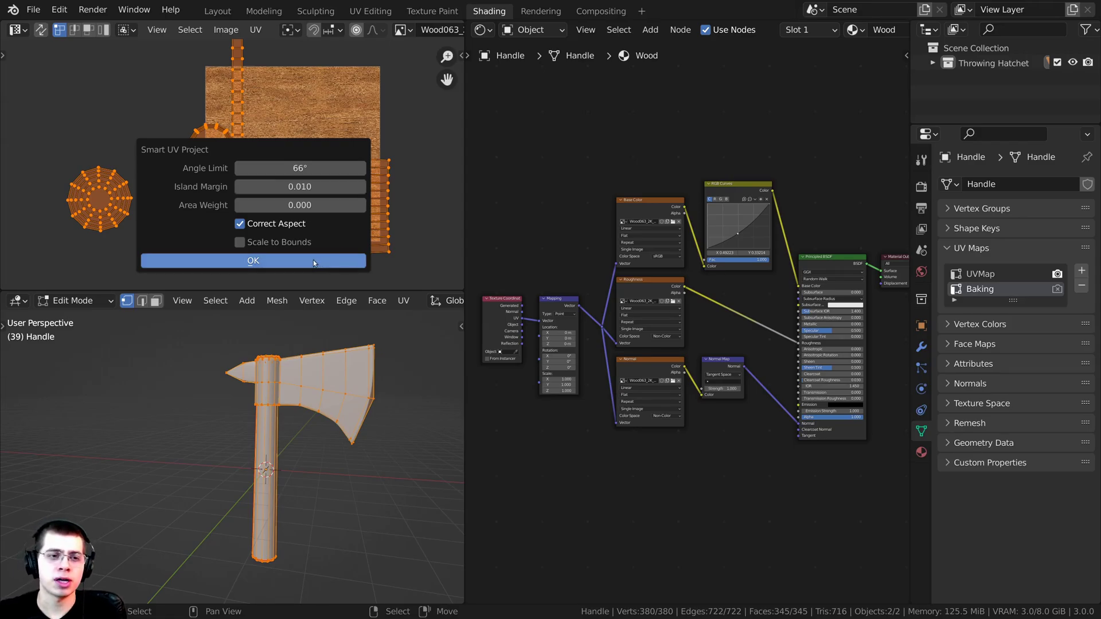
{"action": "left_click", "coordinate": [313, 259]}
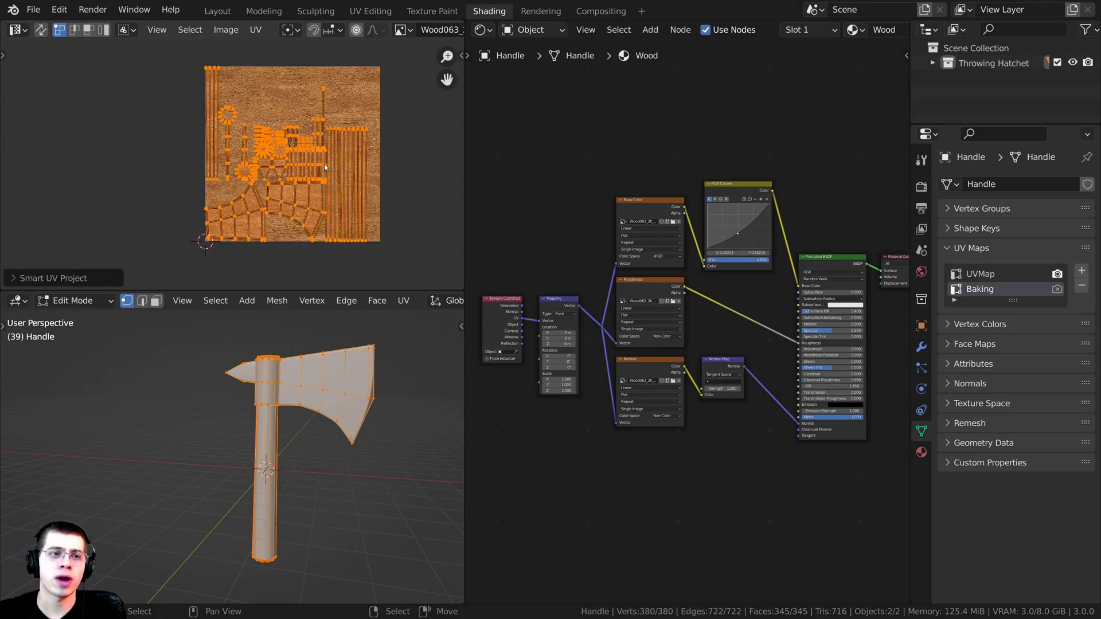
- Examine the unwrapped islands in an enlarged UV view and compare the UVMap and Baking layouts, leaving Baking active
{"action": "scroll", "coordinate": [333, 105], "scroll_direction": "up", "scroll_amount": 3}
{"action": "middle_click_drag", "start_coordinate": [333, 105], "coordinate": [197, 130]}
{"action": "scroll", "coordinate": [339, 159], "scroll_direction": "down", "scroll_amount": 1}
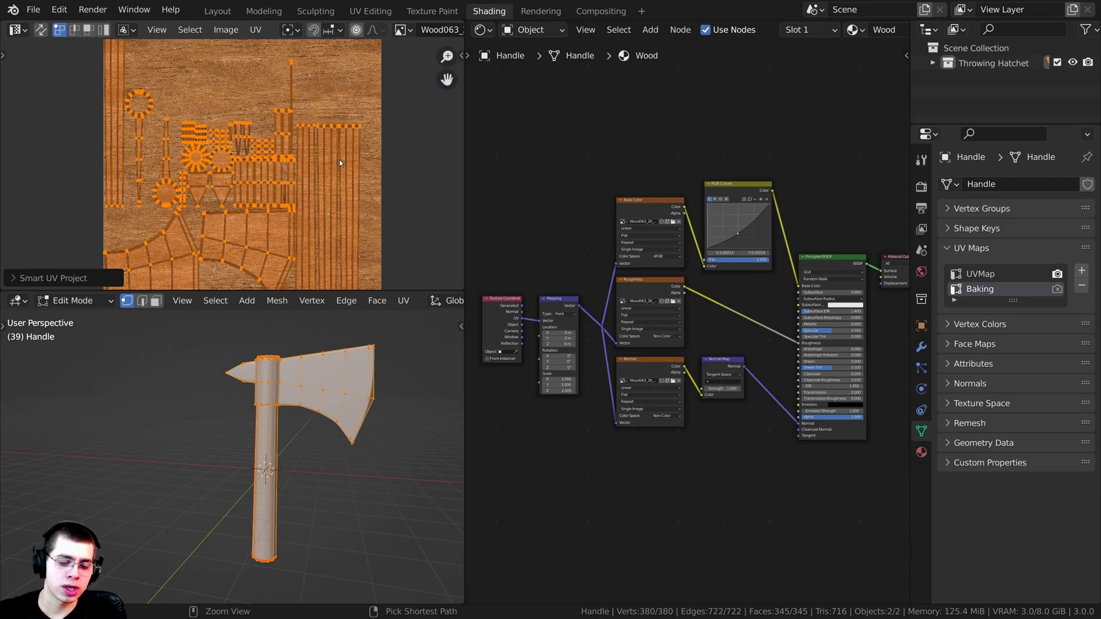
{"action": "key", "text": "ctrl+space"}
{"action": "key", "text": "Home"}
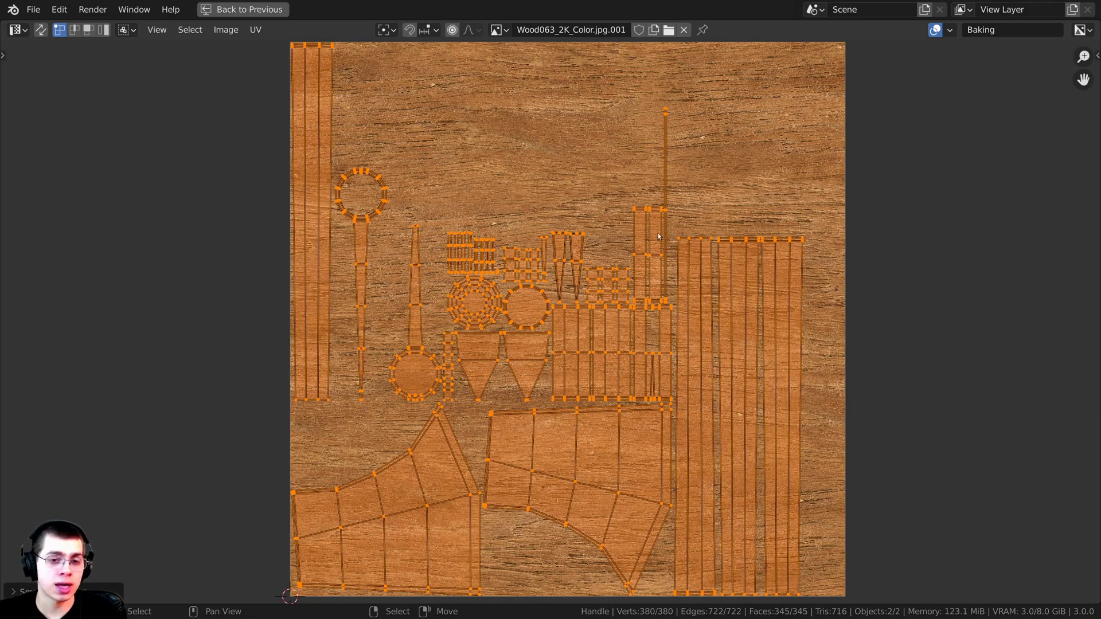
{"action": "middle_click_drag", "start_coordinate": [532, 302], "coordinate": [524, 302]}
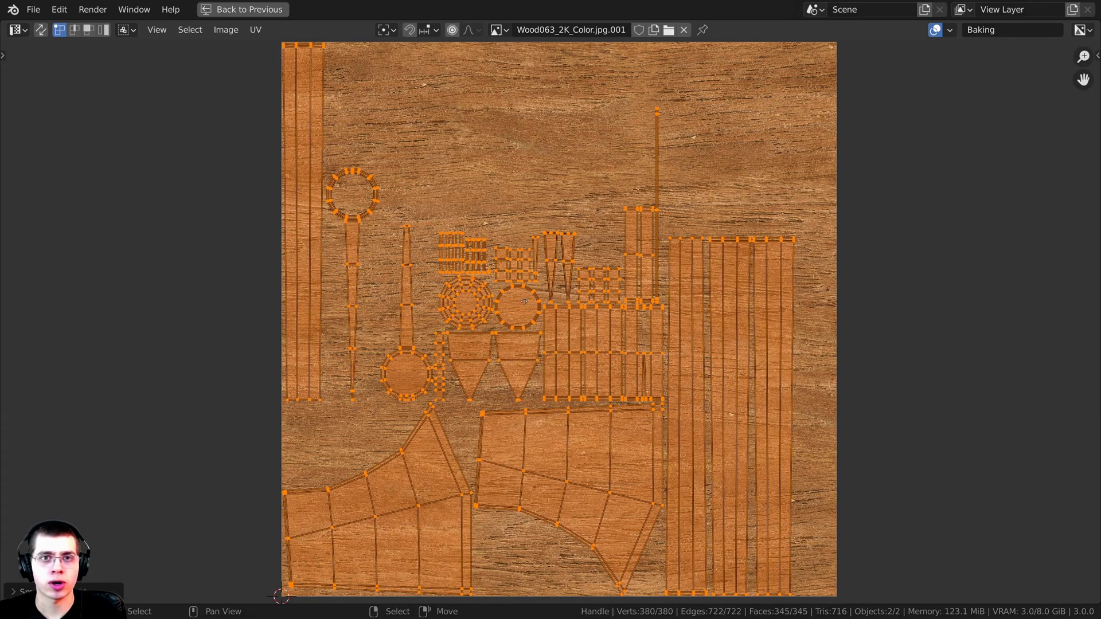
{"action": "scroll", "coordinate": [512, 293], "scroll_direction": "down", "scroll_amount": 1}
{"action": "key", "text": "ctrl+space"}
{"action": "scroll", "coordinate": [260, 135], "scroll_direction": "down", "scroll_amount": 3}
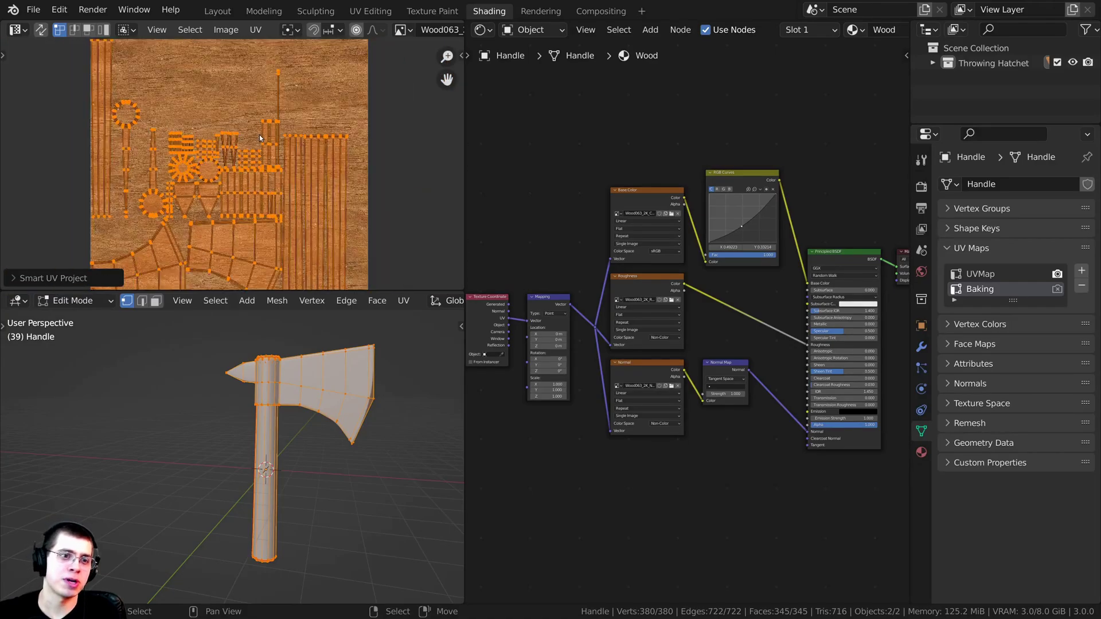
{"action": "left_click", "coordinate": [979, 276]}
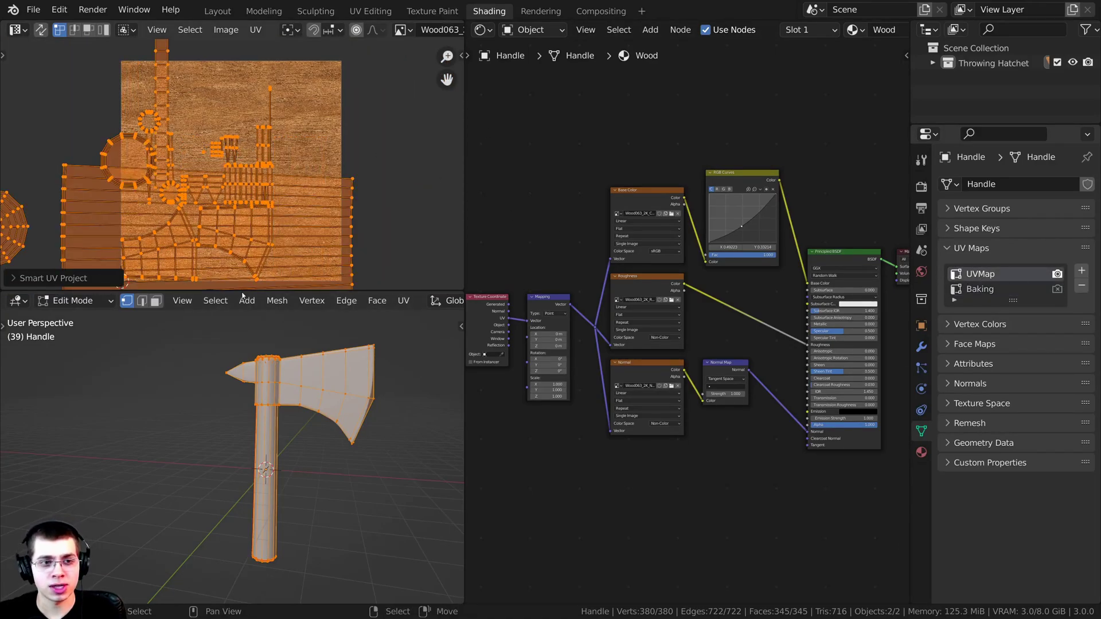
{"action": "left_click", "coordinate": [979, 291]}
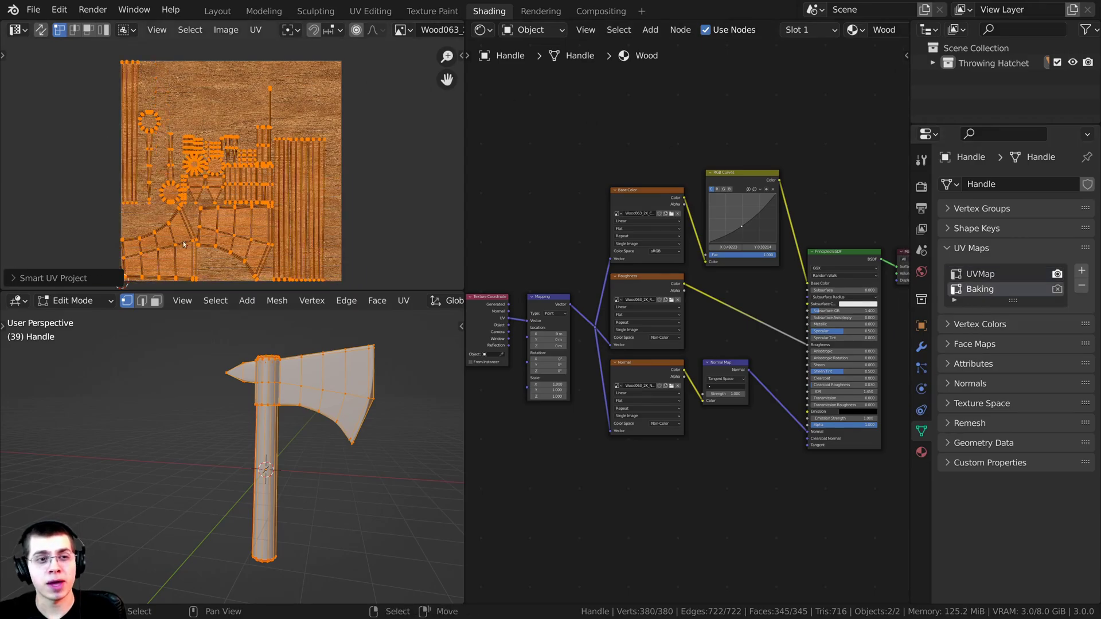
- Unlink the wood texture in the maximized UV editor and create a blank 4096 × 4096 px image named Baking
{"action": "key", "text": "ctrl+space"}
{"action": "scroll", "coordinate": [699, 123], "scroll_direction": "up", "scroll_amount": 4}
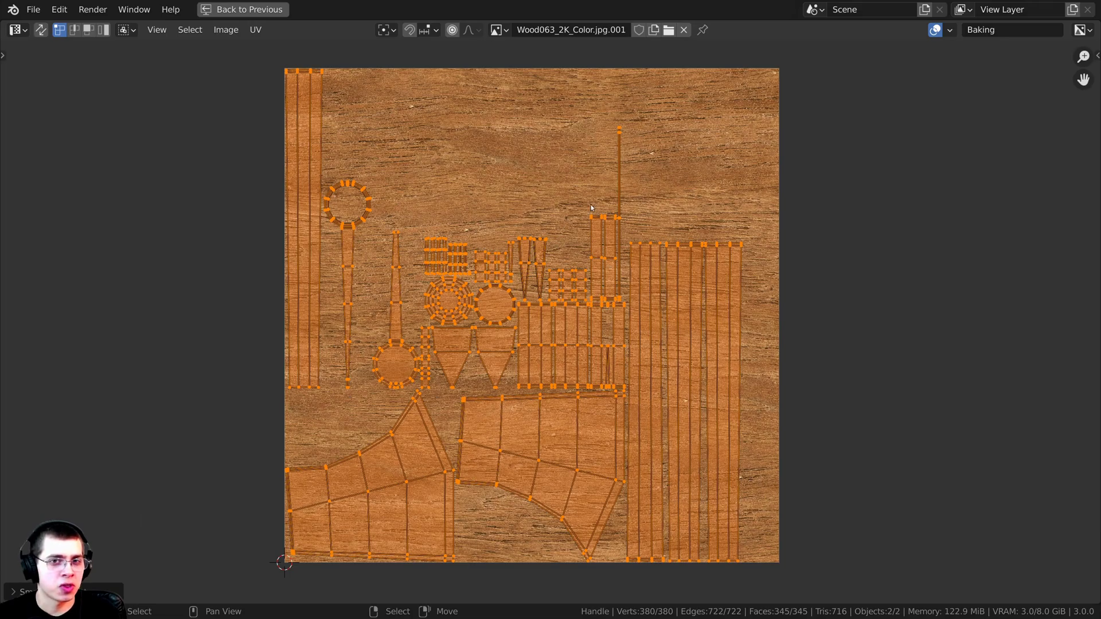
{"action": "left_click", "coordinate": [685, 34]}
{"action": "left_click", "coordinate": [579, 31]}
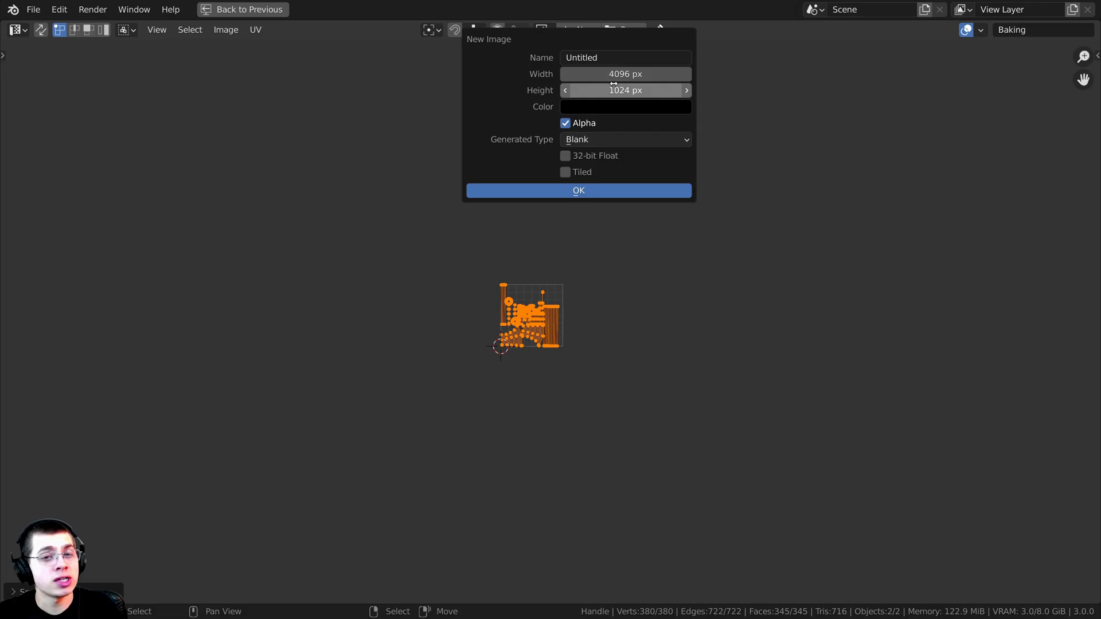
{"action": "double_click", "coordinate": [614, 86]}
{"action": "type", "text": "4096"}
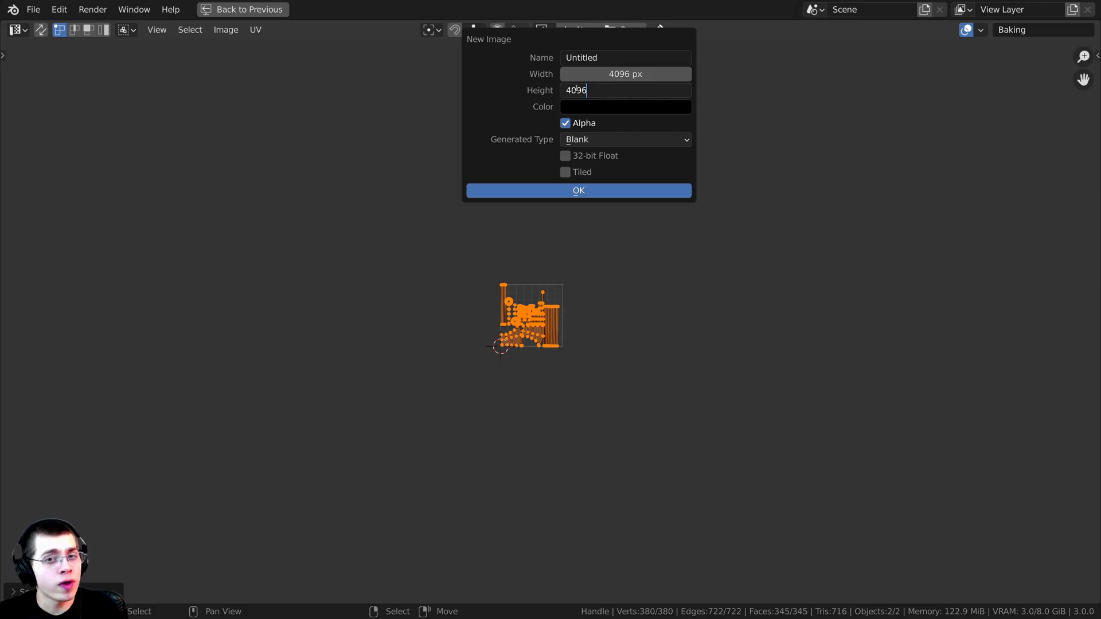
{"action": "key", "text": "Return"}
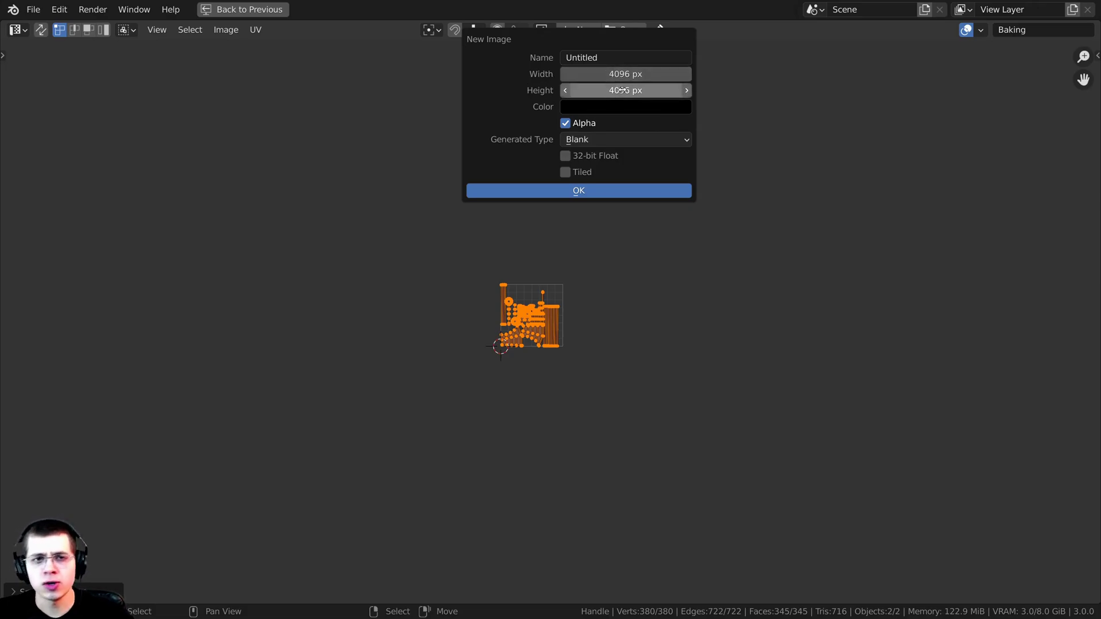
{"action": "type", "text": "Baking"}
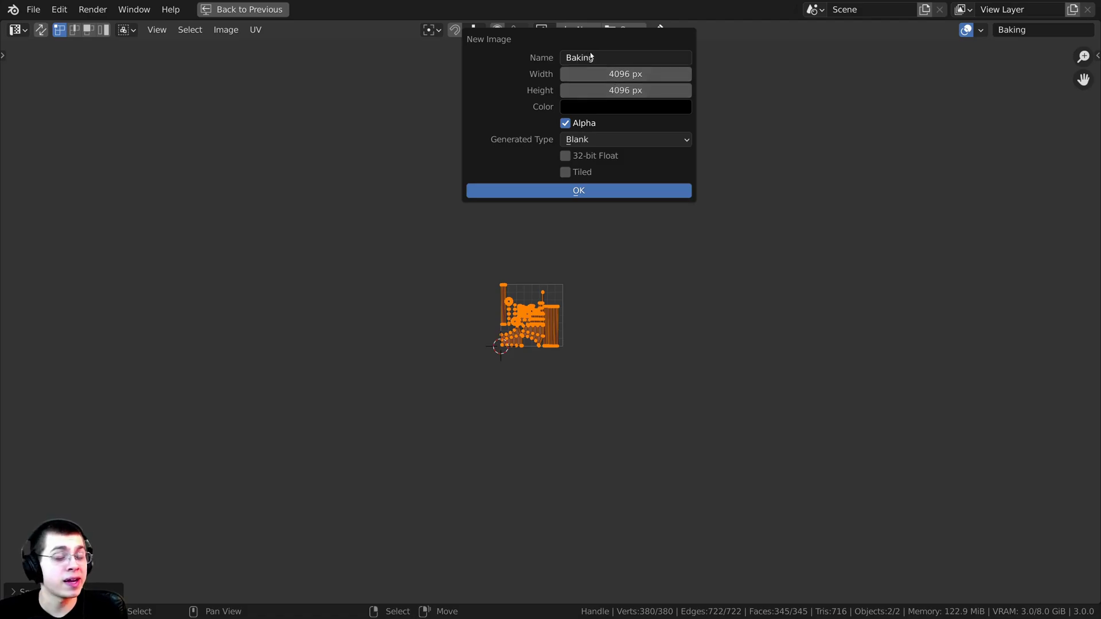
{"action": "left_click", "coordinate": [599, 56]}
{"action": "left_click_drag", "start_coordinate": [605, 56], "coordinate": [554, 58]}
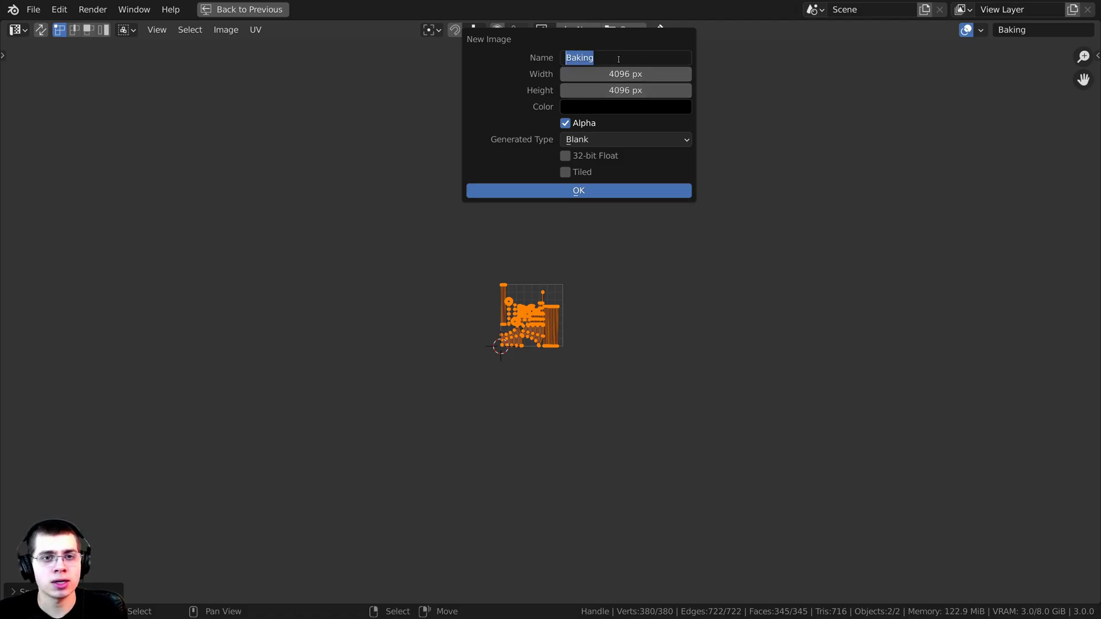
{"action": "left_click", "coordinate": [512, 97]}
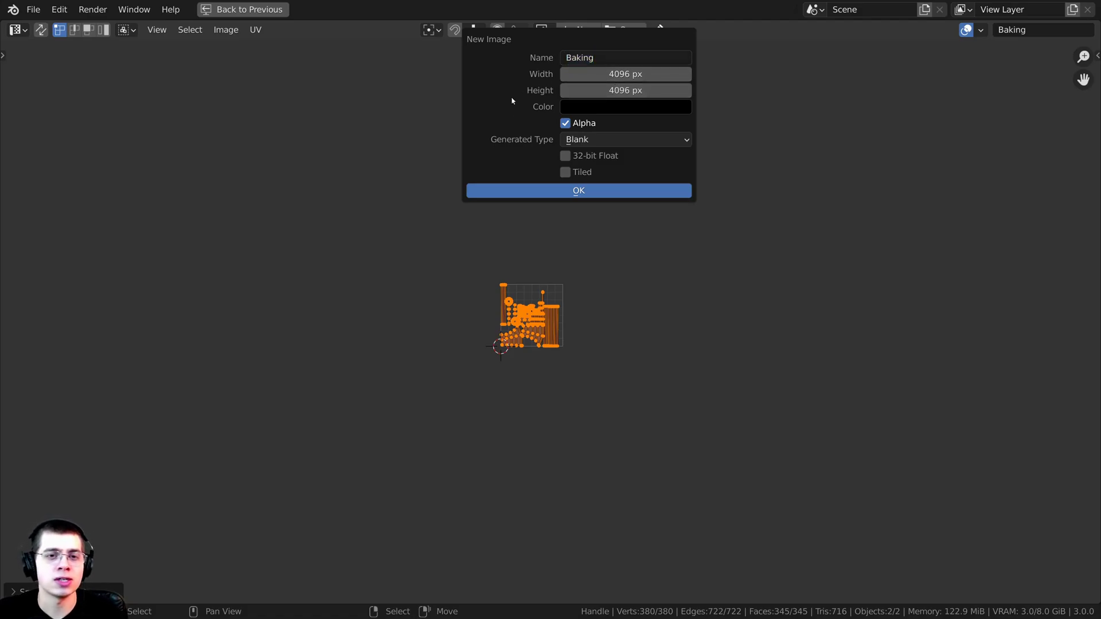
{"action": "left_click", "coordinate": [543, 190]}
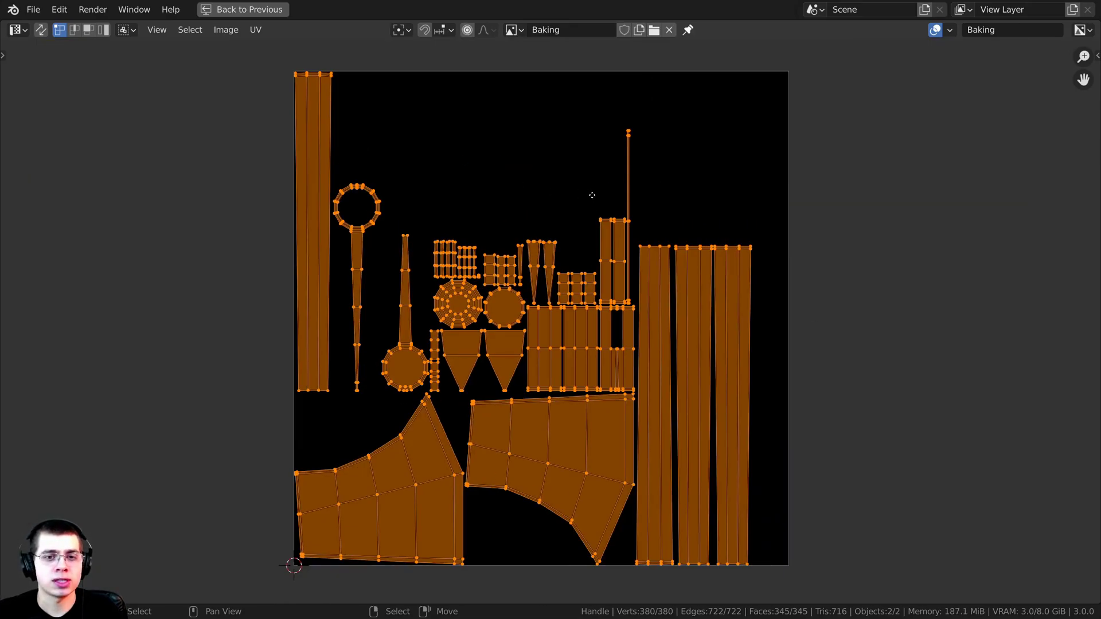
- Examine how the UV islands fill the blank Baking image, then deselect all of them
{"action": "middle_click_drag", "start_coordinate": [590, 153], "coordinate": [692, 249]}
{"action": "scroll", "coordinate": [359, 237], "scroll_direction": "up", "scroll_amount": 2}
{"action": "scroll", "coordinate": [465, 432], "scroll_direction": "down", "scroll_amount": 2}
{"action": "middle_click_drag", "start_coordinate": [468, 429], "coordinate": [465, 232]}
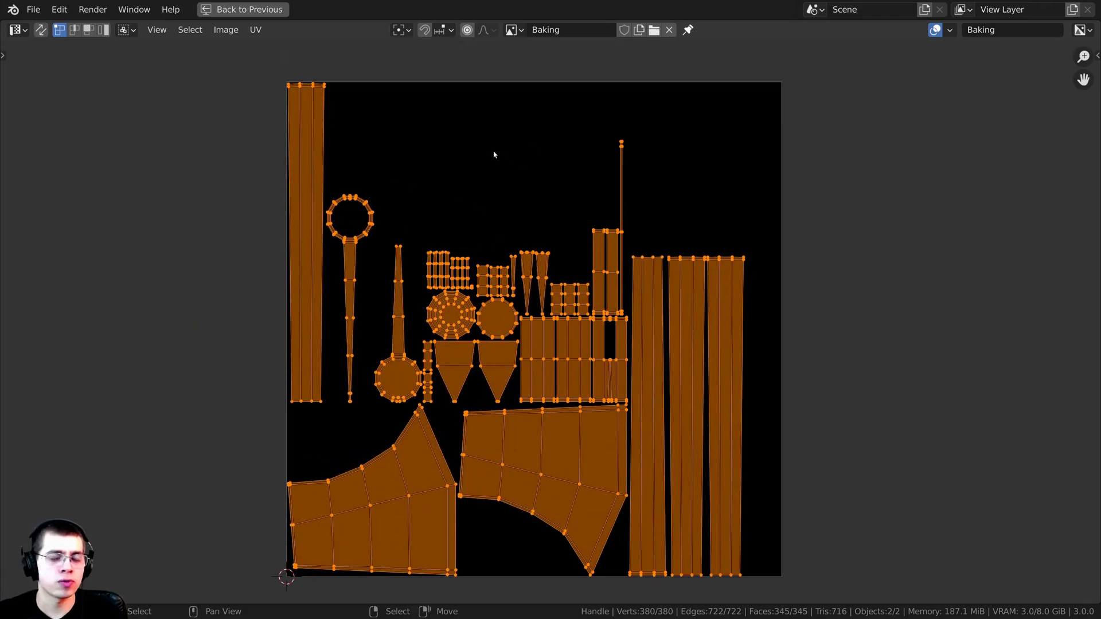
{"action": "key", "text": "alt+a"}
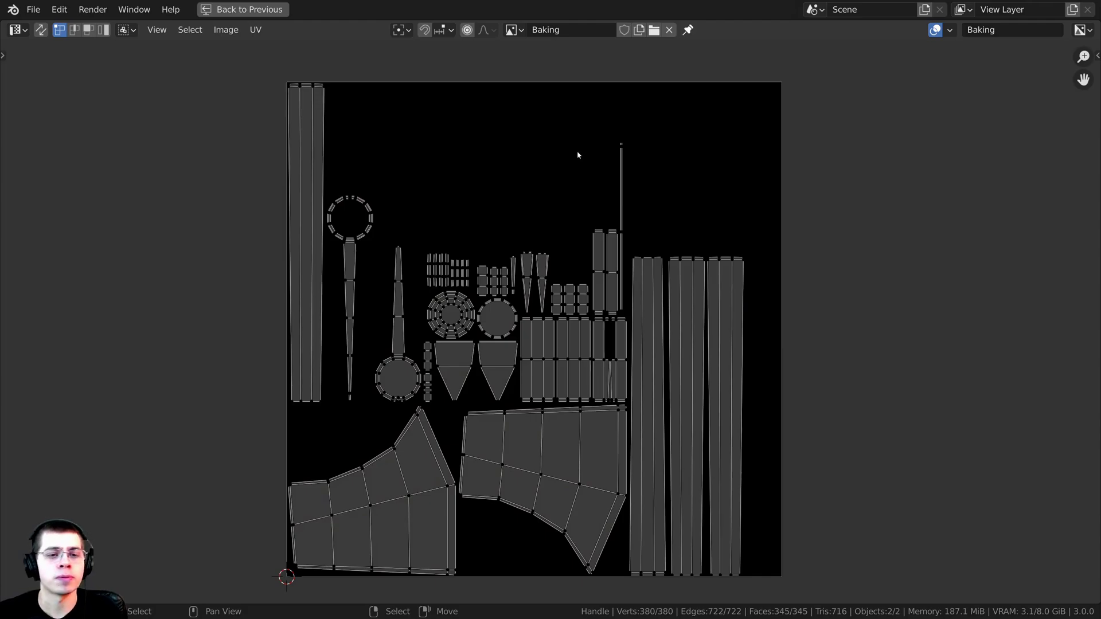
{"action": "key", "text": "a"}
{"action": "key", "text": "alt+a"}
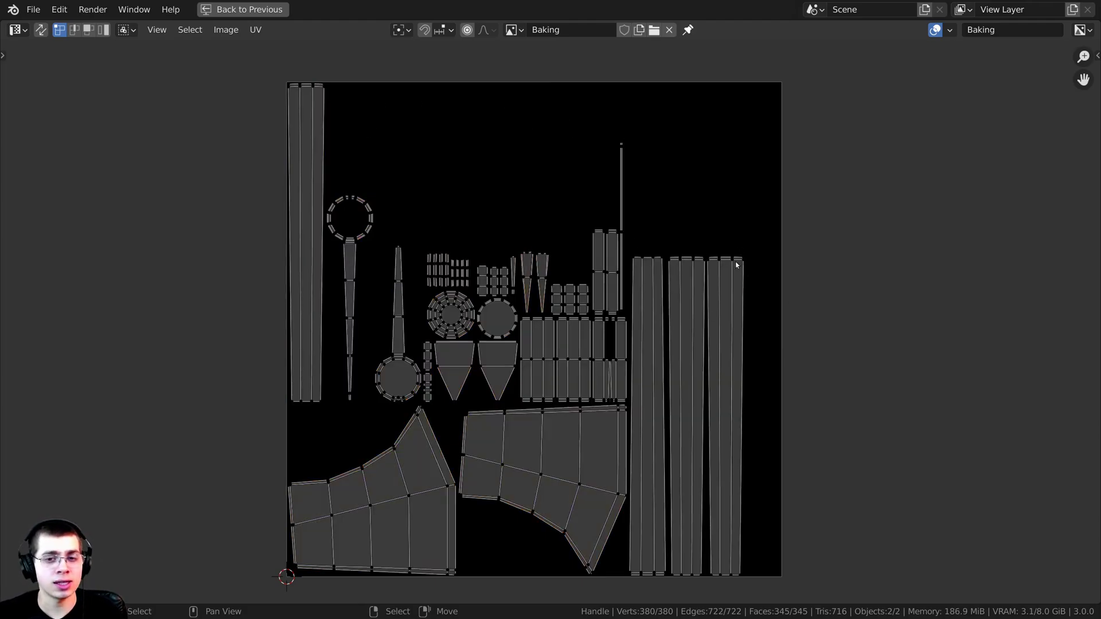
- Enlarge the three long strip islands at the right of the UV square and reposition them inside its bounds, then deselect them
{"action": "key", "text": "l"}
{"action": "key", "text": "l"}
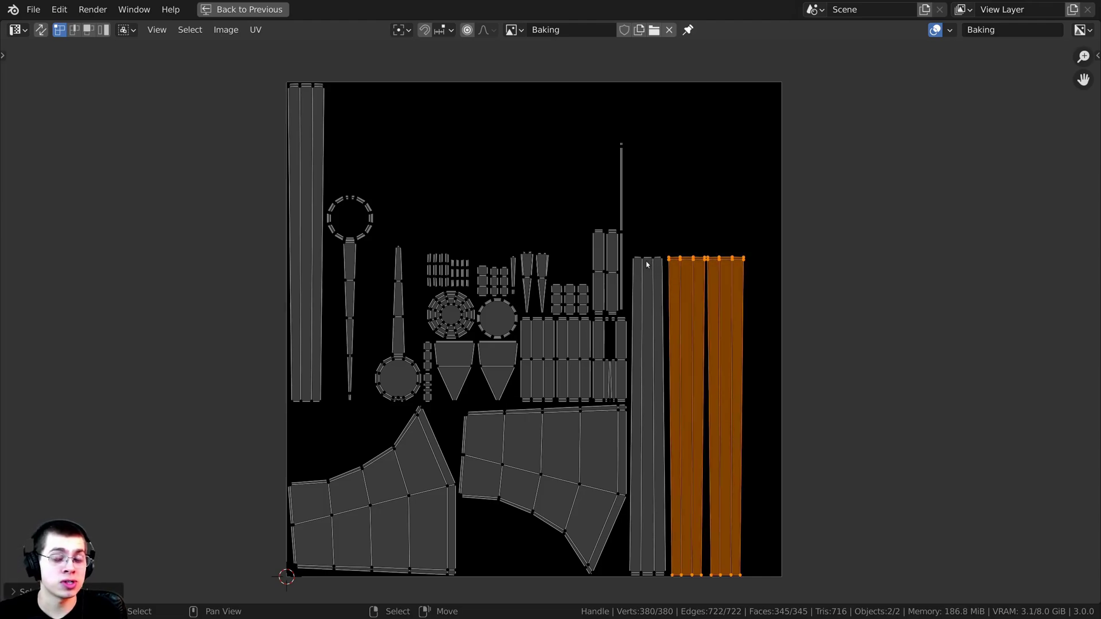
{"action": "key", "text": "l"}
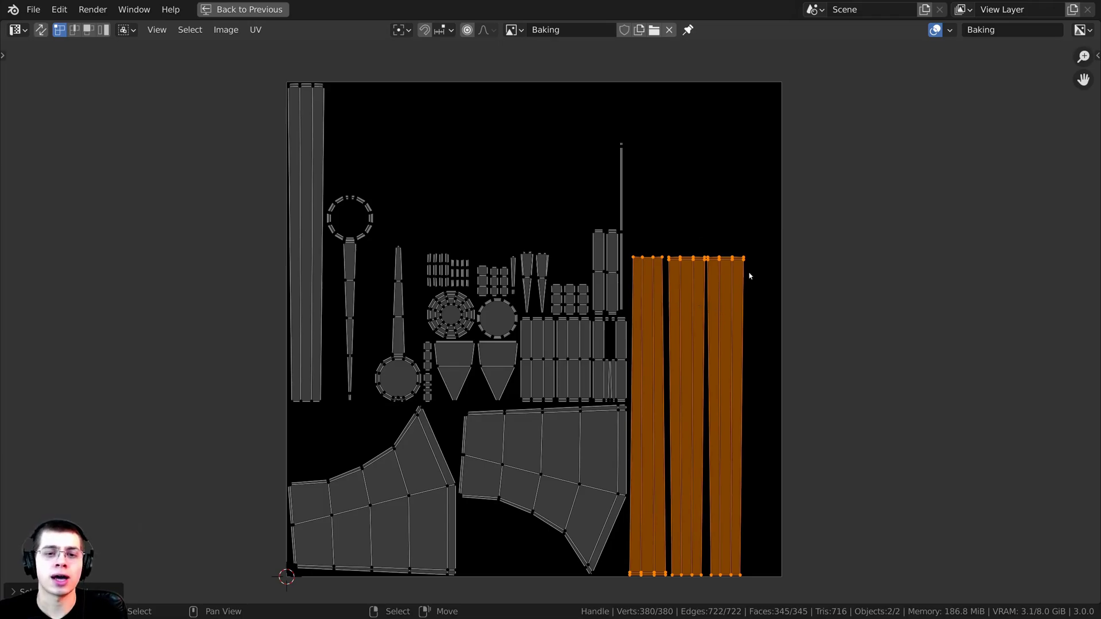
{"action": "key", "text": "s"}
{"action": "left_click", "coordinate": [832, 394]}
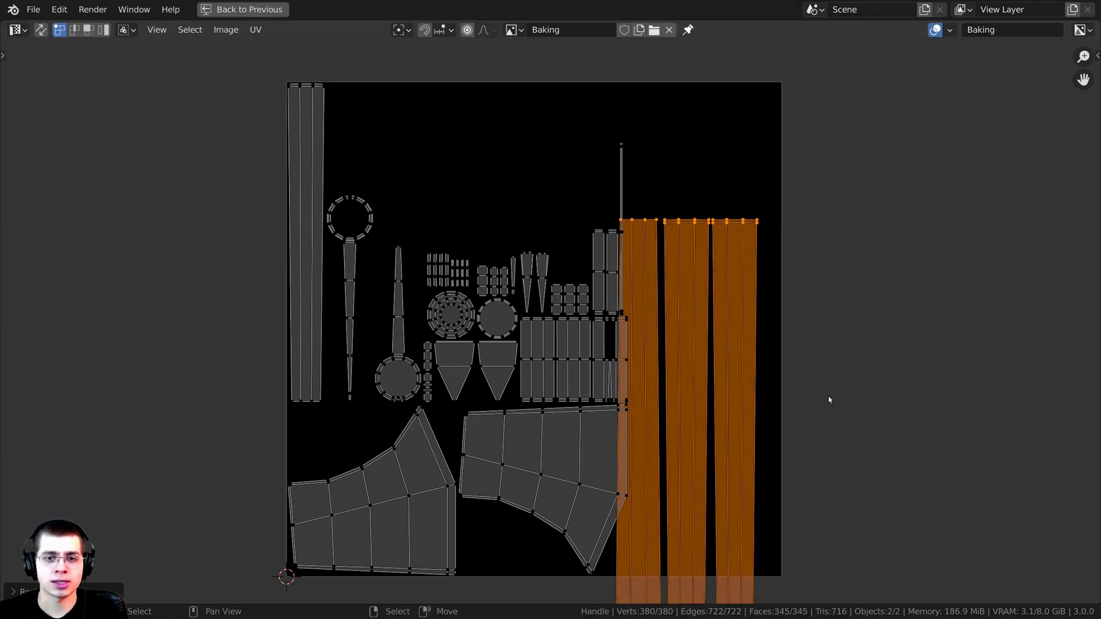
{"action": "key", "text": "g"}
{"action": "left_click", "coordinate": [848, 324]}
{"action": "key", "text": "r"}
{"action": "key", "text": "Escape"}
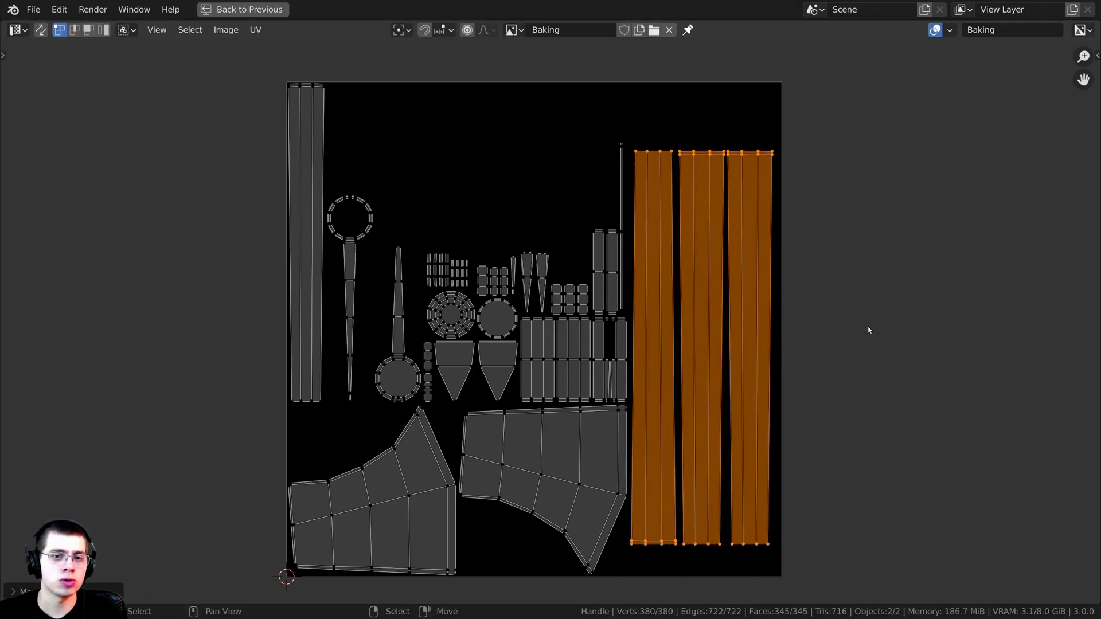
{"action": "key", "text": "g"}
{"action": "left_click", "coordinate": [874, 342]}
{"action": "key", "text": "alt+a"}
- Move the two tall narrow islands and the adjacent small three-column islands into the empty upper area and enlarge them, then deselect all
{"action": "key", "text": "l"}
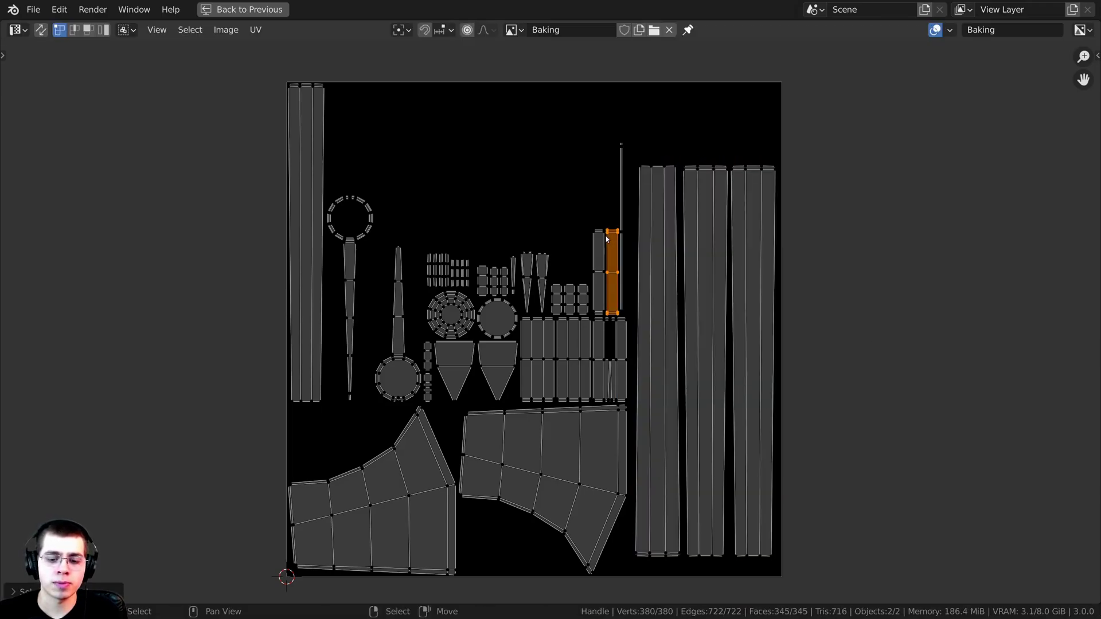
{"action": "key", "text": "l"}
{"action": "key", "text": "l"}
{"action": "key", "text": "l"}
{"action": "key", "text": "l"}
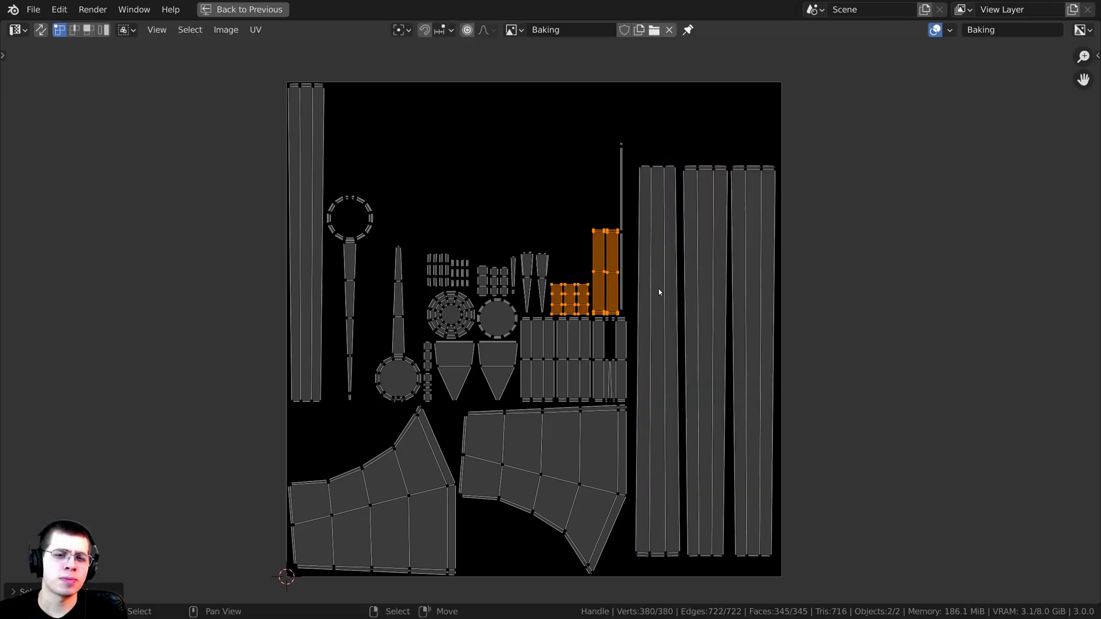
{"action": "key", "text": "g"}
{"action": "left_click", "coordinate": [620, 179]}
{"action": "key", "text": "s"}
{"action": "left_click", "coordinate": [591, 188]}
{"action": "key", "text": "g"}
{"action": "left_click", "coordinate": [589, 192]}
{"action": "key", "text": "alt+a"}
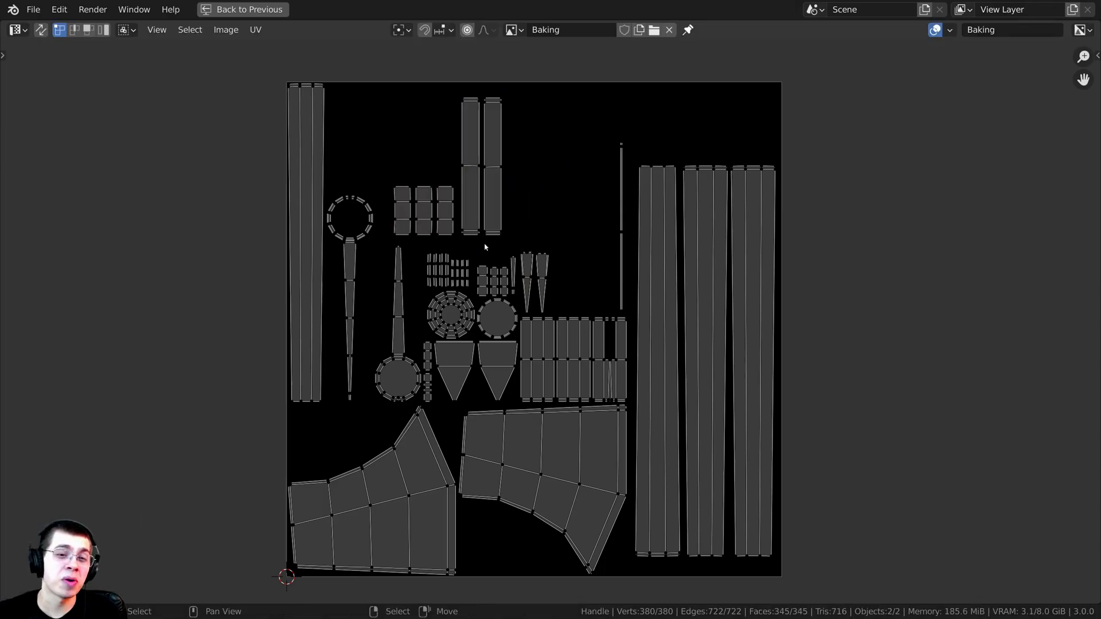
- Enlarge the small three-column islands above the plain circle island and move them into the empty upper part of the UV square, then deselect them
{"action": "key", "text": "l"}
{"action": "key", "text": "l"}
{"action": "key", "text": "l"}
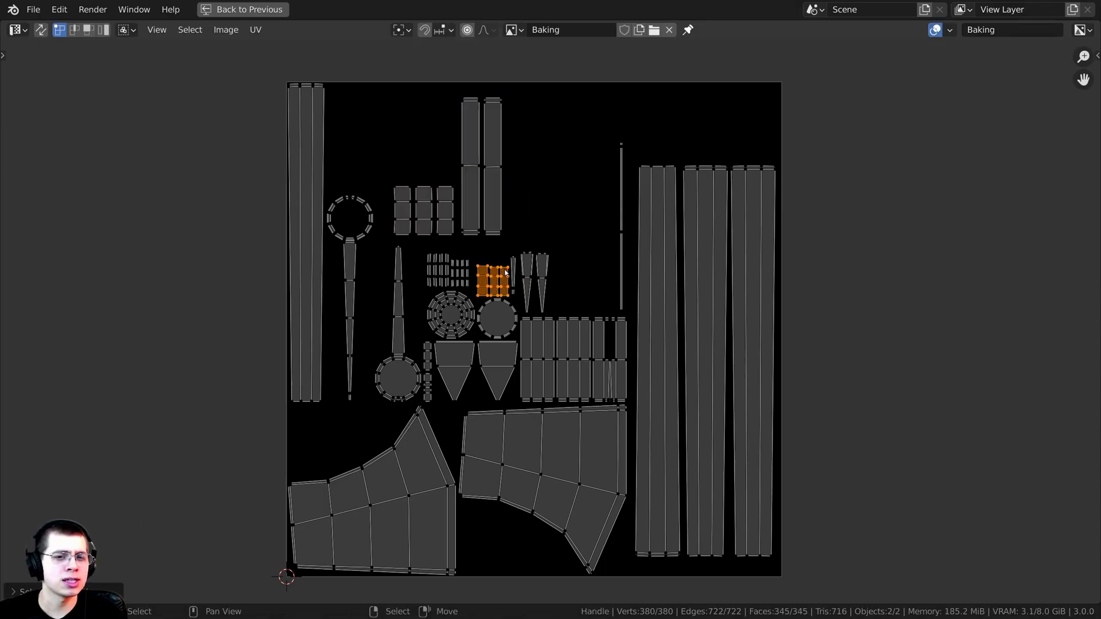
{"action": "key", "text": "s"}
{"action": "key", "text": "g"}
{"action": "left_click", "coordinate": [480, 118]}
{"action": "key", "text": "alt+a"}
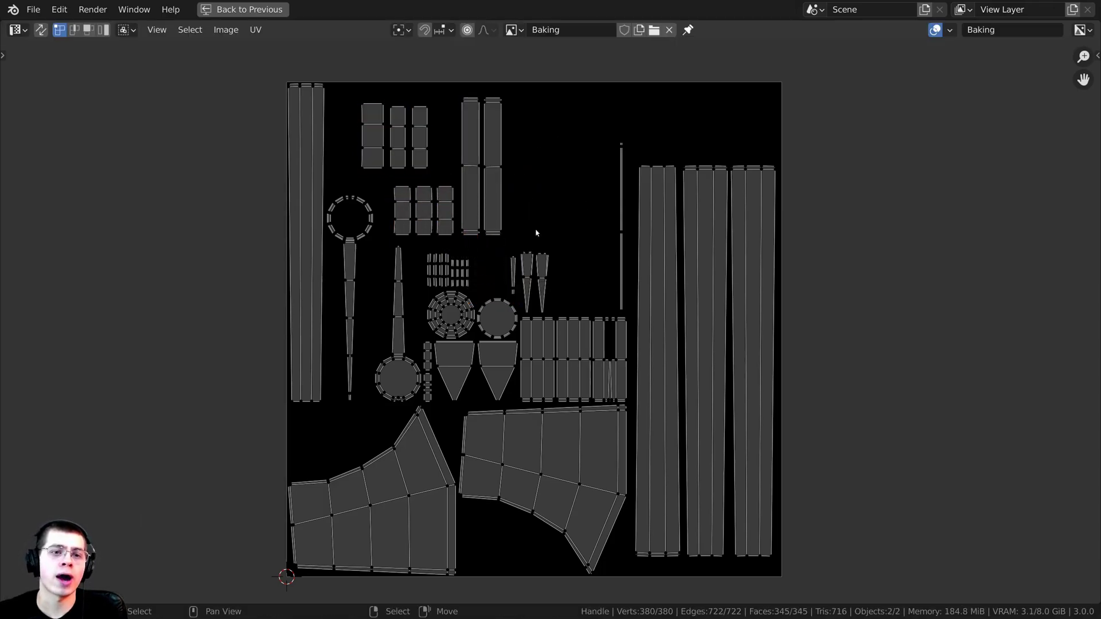
- Rotate and enlarge one pointed wedge island, fit it above the three long strips in the empty upper-right corner, then deselect it
{"action": "key", "text": "l"}
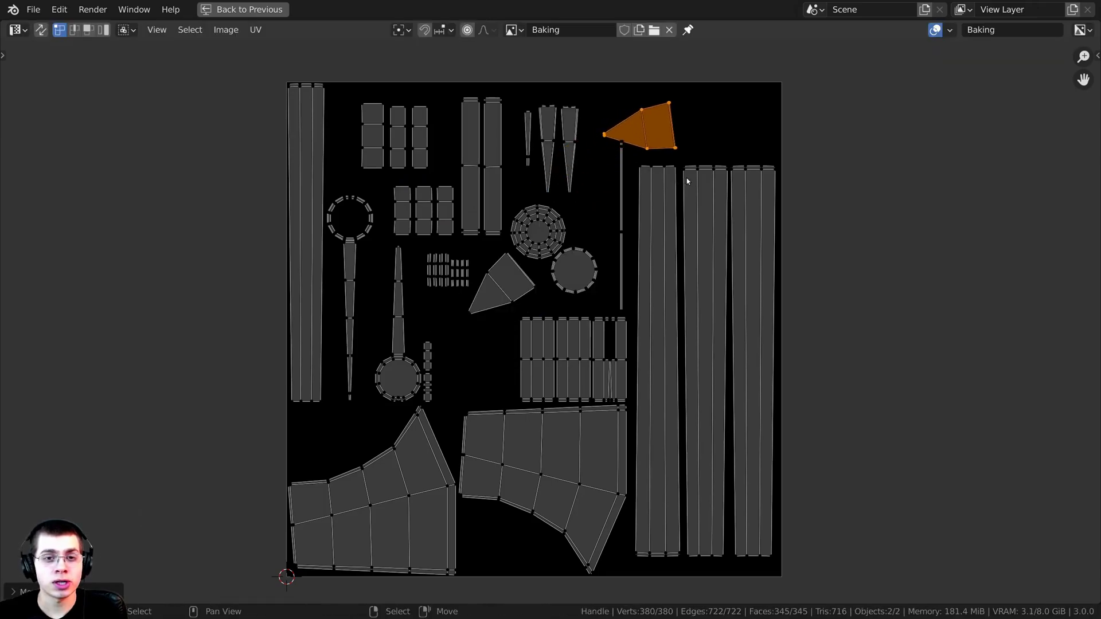
{"action": "key", "text": "r"}
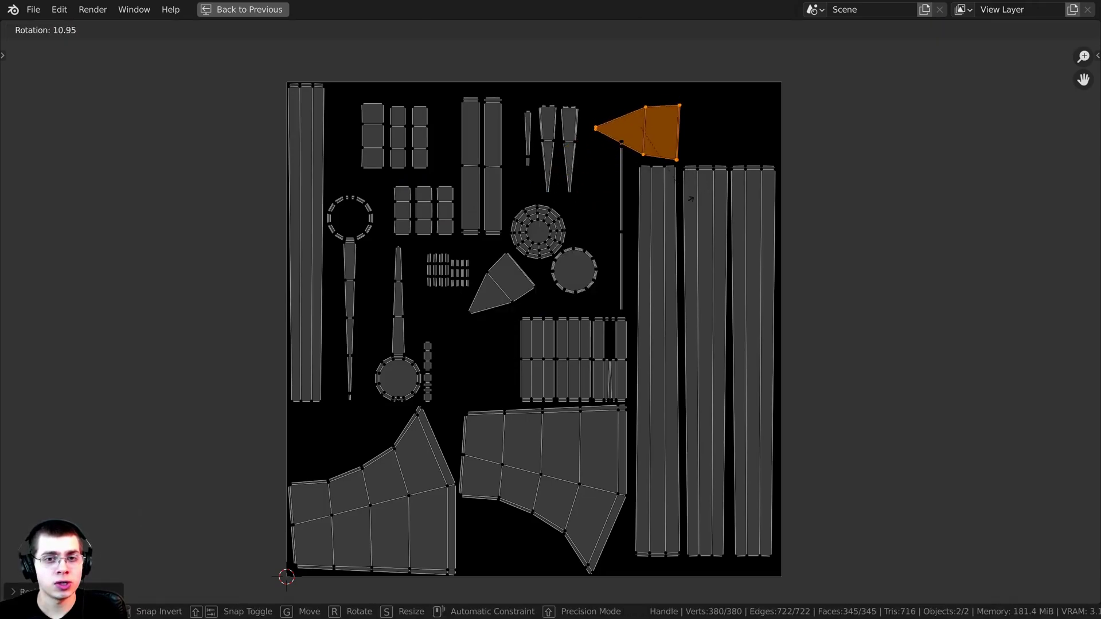
{"action": "left_click", "coordinate": [723, 199]}
{"action": "key", "text": "s"}
{"action": "left_click", "coordinate": [739, 199]}
{"action": "key", "text": "r"}
{"action": "key", "text": "g"}
{"action": "left_click", "coordinate": [770, 184]}
{"action": "key", "text": "r"}
{"action": "left_click", "coordinate": [784, 184]}
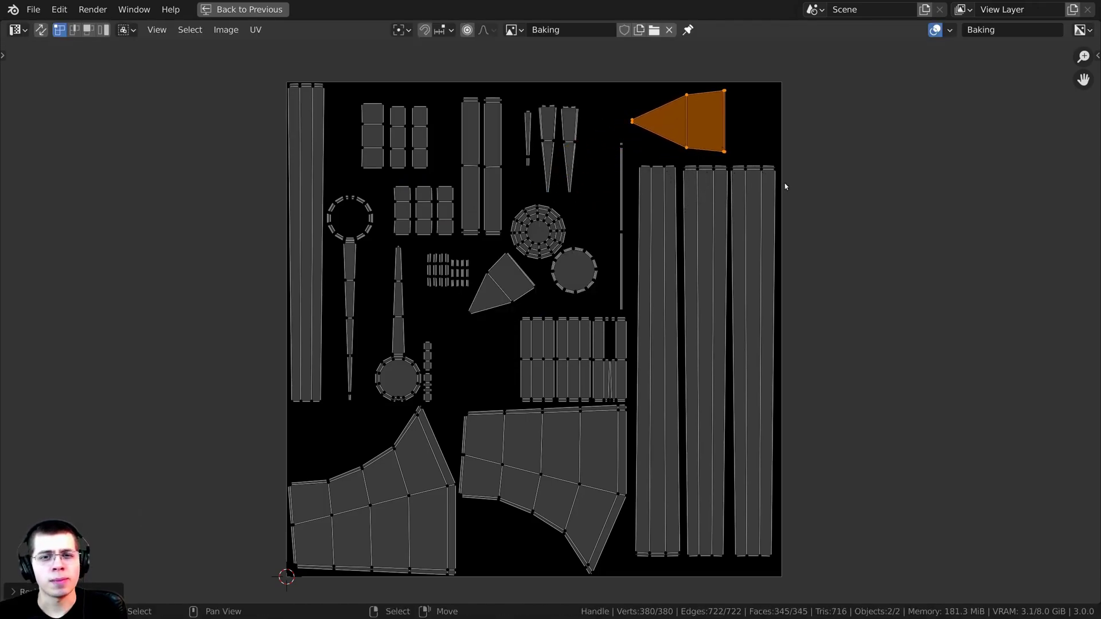
{"action": "key", "text": "g"}
{"action": "left_click", "coordinate": [788, 190]}
{"action": "key", "text": "s"}
{"action": "left_click", "coordinate": [776, 179]}
{"action": "key", "text": "alt+a"}
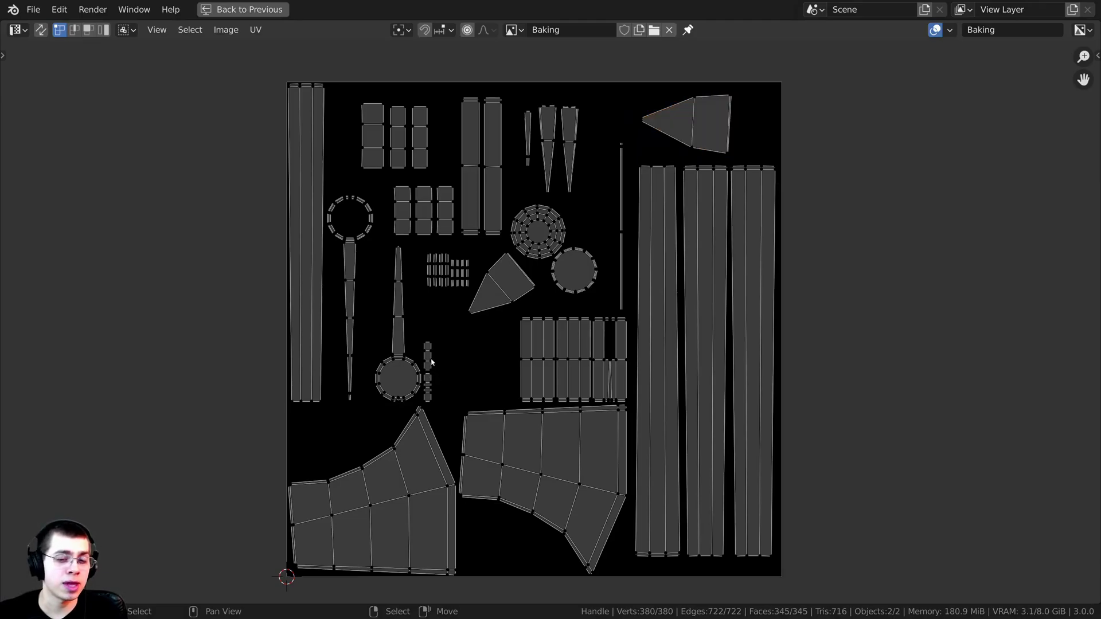
- Enlarge and tilt the thin segmented strip island beside the lower circle, move it into the neighbouring gap, and deselect it
{"action": "key", "text": "l"}
{"action": "key", "text": "s"}
{"action": "key", "text": "Return"}
{"action": "key", "text": "r"}
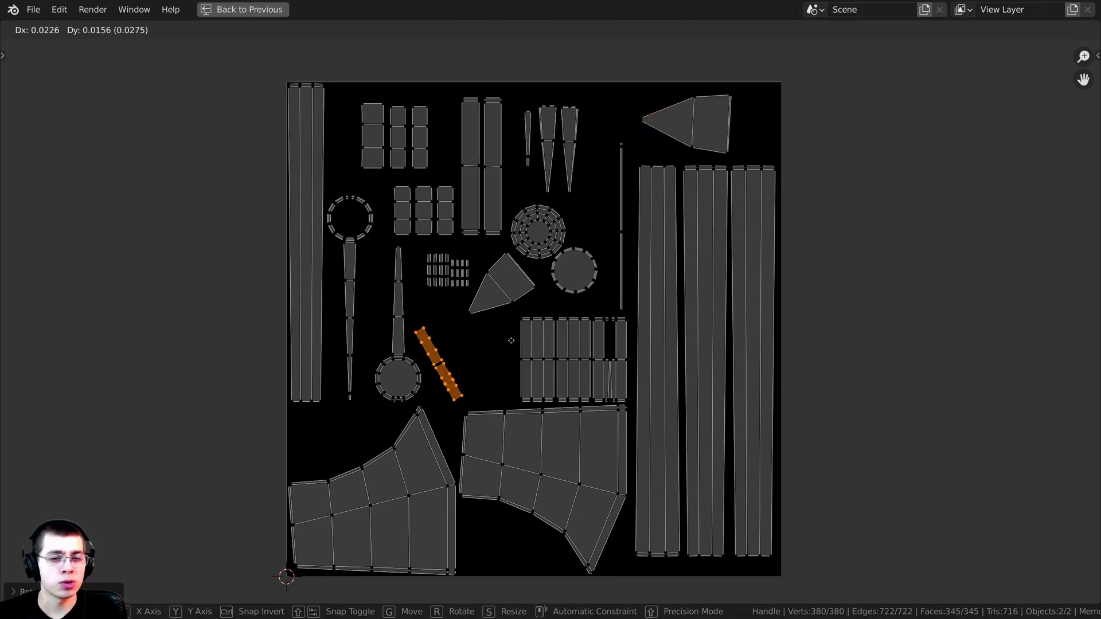
{"action": "left_click", "coordinate": [513, 331]}
{"action": "key", "text": "alt+a"}
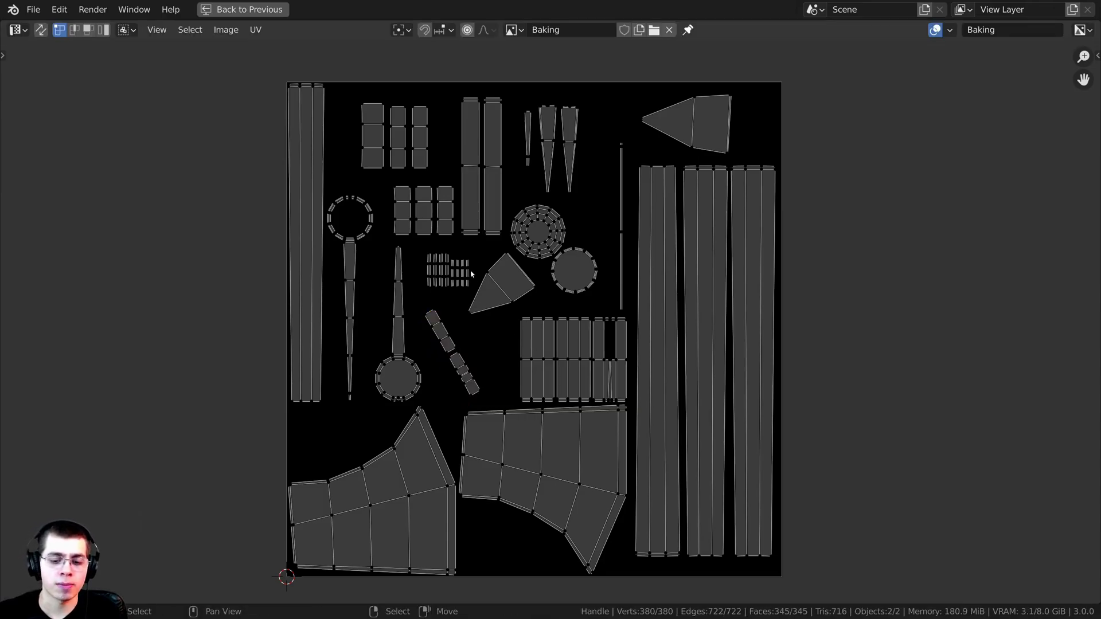
- Enlarge the cluster of tiny slat islands near the centre, nudge it clear of the neighbouring islands, and deselect it
{"action": "key", "text": "l"}
{"action": "key", "text": "l"}
{"action": "key", "text": "l"}
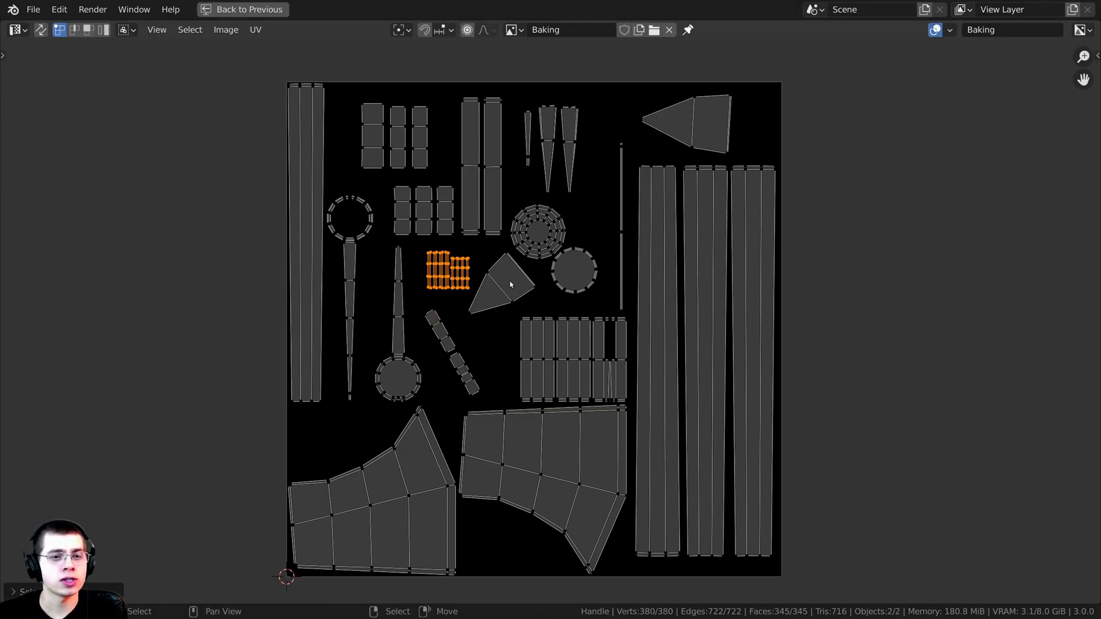
{"action": "key", "text": "s"}
{"action": "left_click", "coordinate": [539, 287]}
{"action": "key", "text": "g"}
{"action": "left_click", "coordinate": [531, 283]}
{"action": "key", "text": "s"}
{"action": "left_click", "coordinate": [534, 285]}
{"action": "key", "text": "g"}
{"action": "left_click", "coordinate": [535, 287]}
{"action": "key", "text": "alt+a"}
- Restore the full Shading workspace from the maximized UV editor and return the hatchet to Object Mode
{"action": "scroll", "coordinate": [481, 278], "scroll_direction": "up", "scroll_amount": 3}
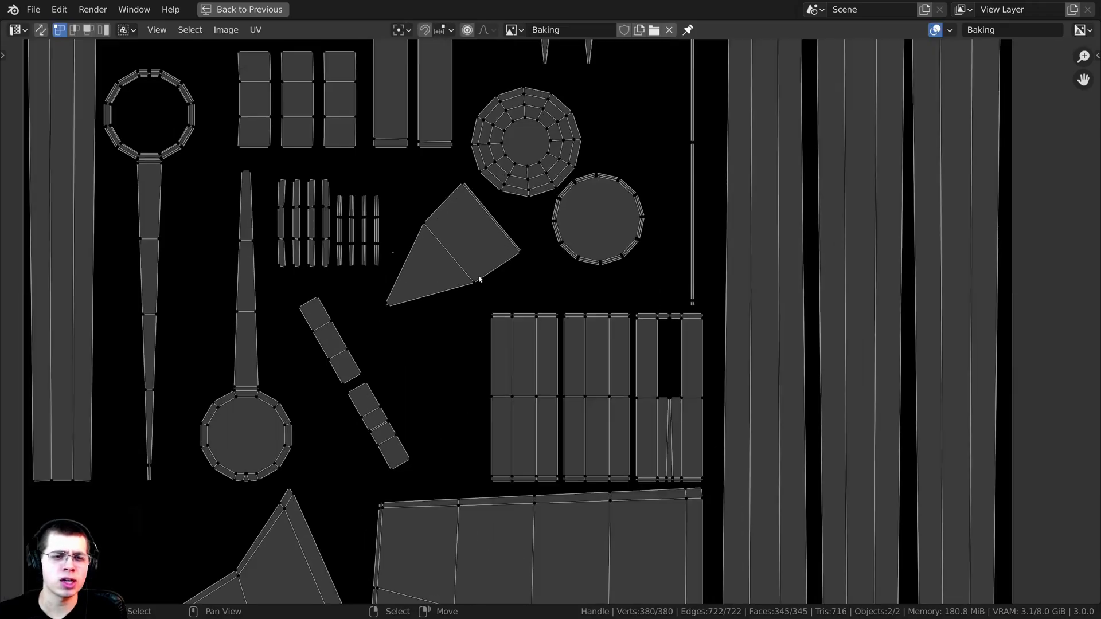
{"action": "scroll", "coordinate": [572, 326], "scroll_direction": "down", "scroll_amount": 1}
{"action": "scroll", "coordinate": [542, 258], "scroll_direction": "down", "scroll_amount": 2}
{"action": "middle_click_drag", "start_coordinate": [429, 215], "coordinate": [433, 201]}
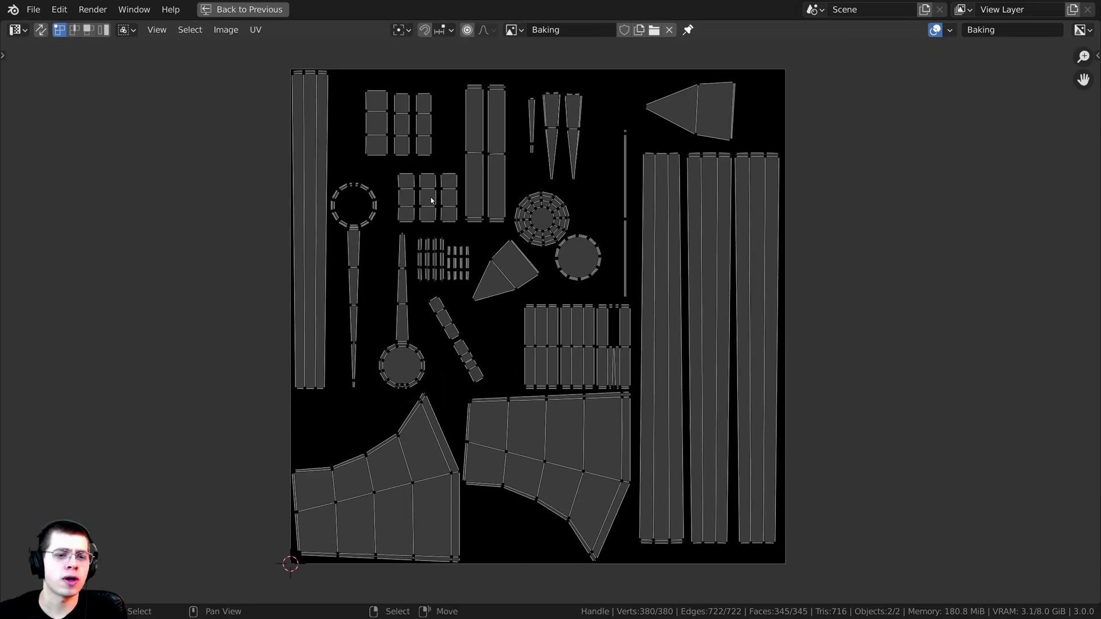
{"action": "key", "text": "ctrl+space"}
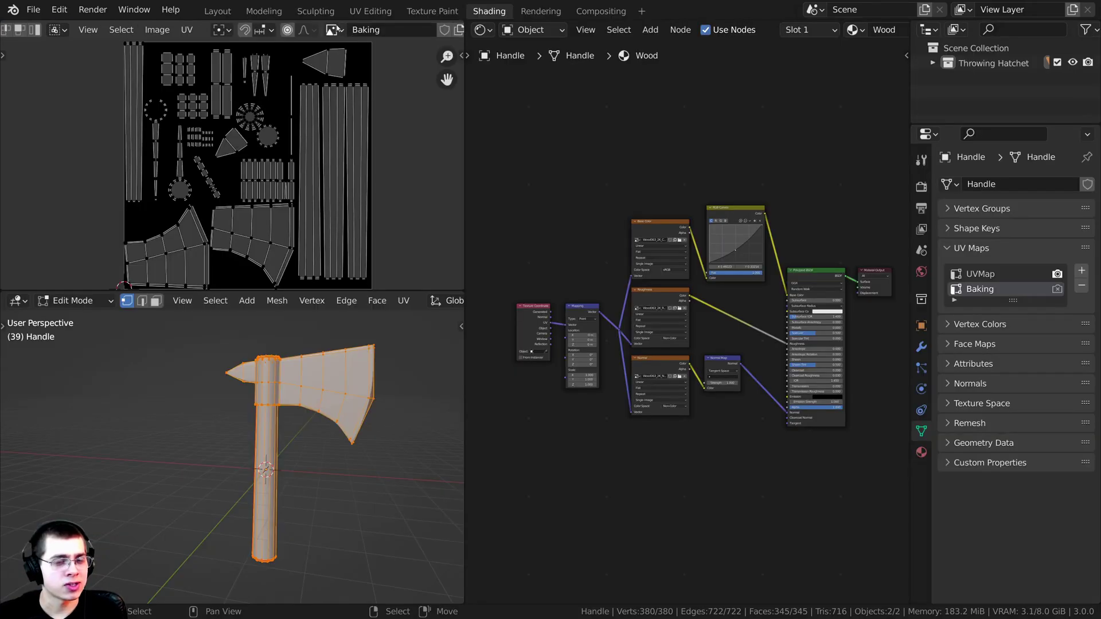
{"action": "left_click", "coordinate": [334, 29]}
{"action": "left_click", "coordinate": [819, 178]}
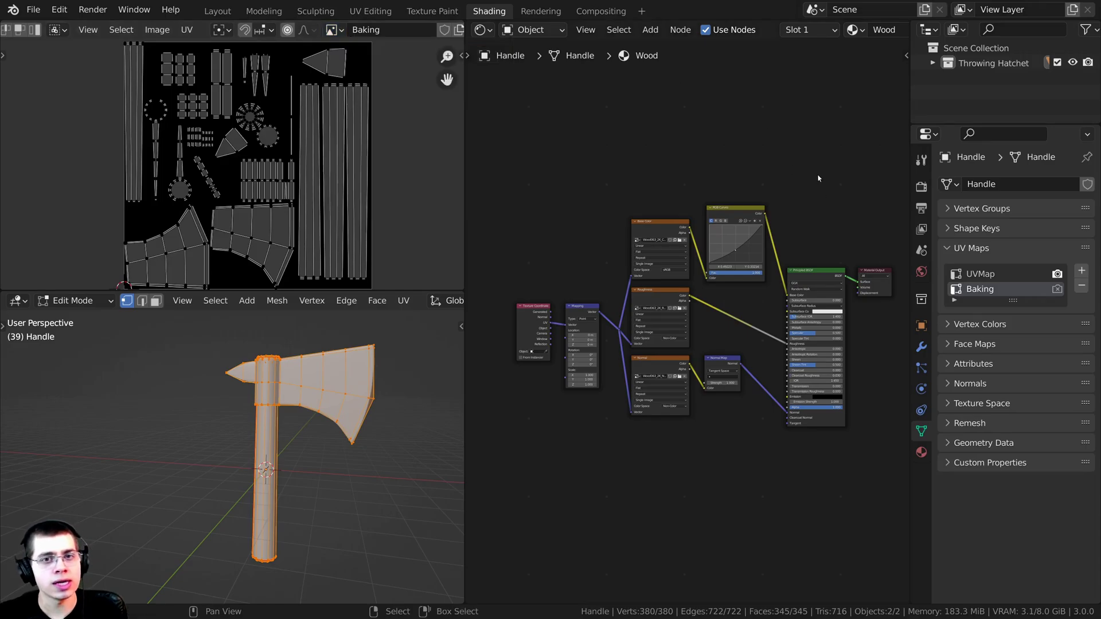
{"action": "middle_click_drag", "start_coordinate": [776, 188], "coordinate": [770, 198]}
{"action": "key", "text": "Tab"}
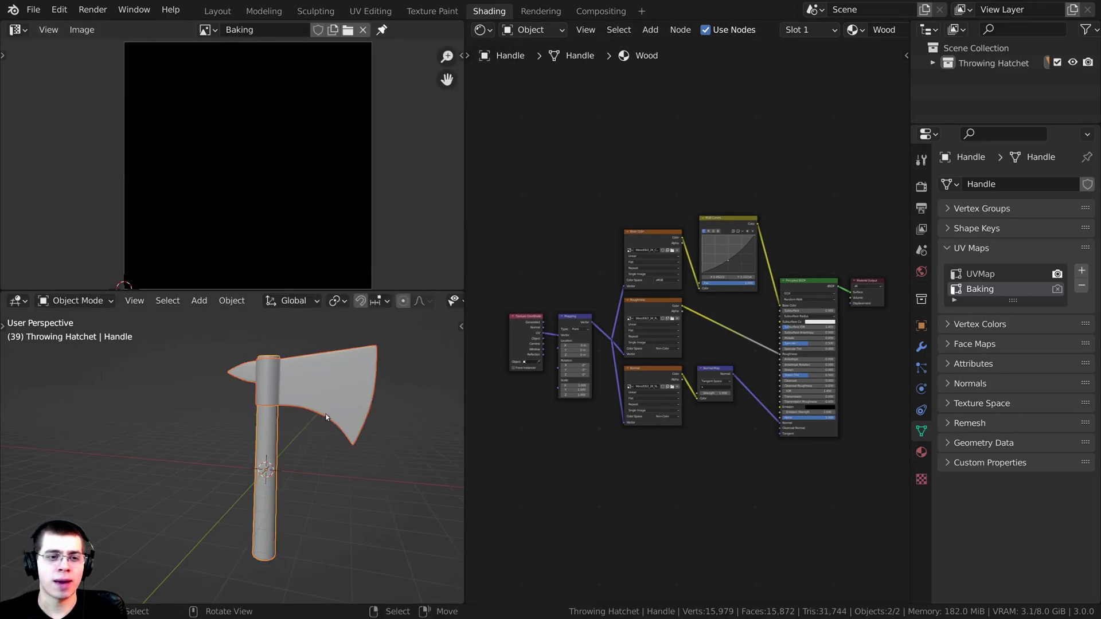
- Select the blade and add an Image Texture node above the Principled BSDF in its Metal material
{"action": "left_click", "coordinate": [342, 402]}
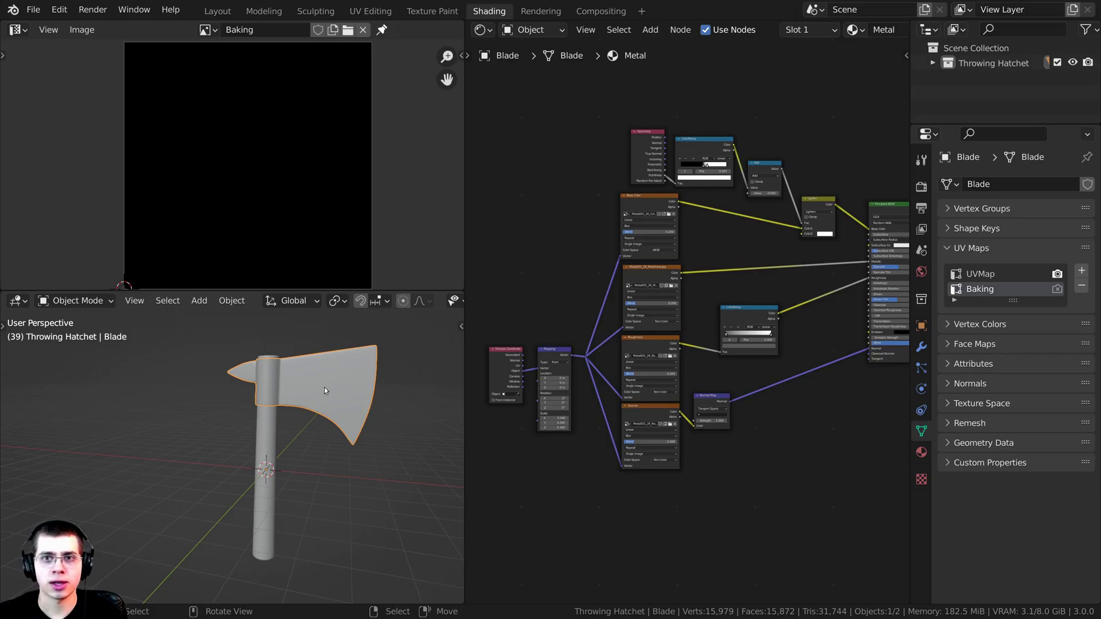
{"action": "key", "text": "g"}
{"action": "right_click", "coordinate": [381, 356]}
{"action": "scroll", "coordinate": [688, 313], "scroll_direction": "down", "scroll_amount": 3}
{"action": "middle_click_drag", "start_coordinate": [778, 197], "coordinate": [665, 278]}
{"action": "scroll", "coordinate": [666, 278], "scroll_direction": "up", "scroll_amount": 8}
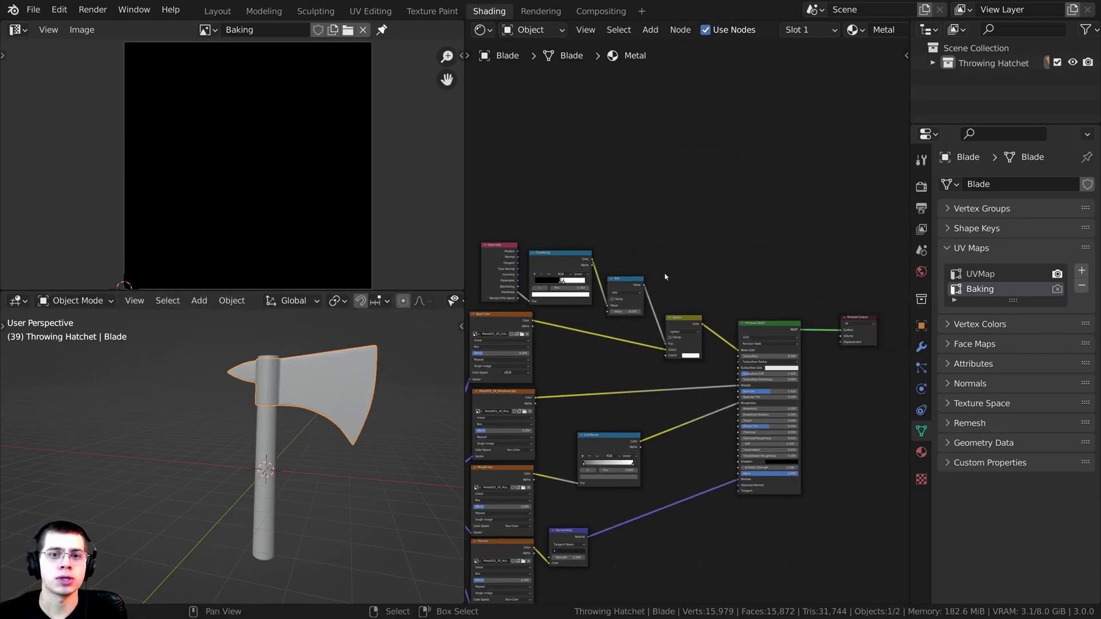
{"action": "middle_click_drag", "start_coordinate": [734, 243], "coordinate": [671, 208]}
{"action": "scroll", "coordinate": [729, 172], "scroll_direction": "up", "scroll_amount": 1}
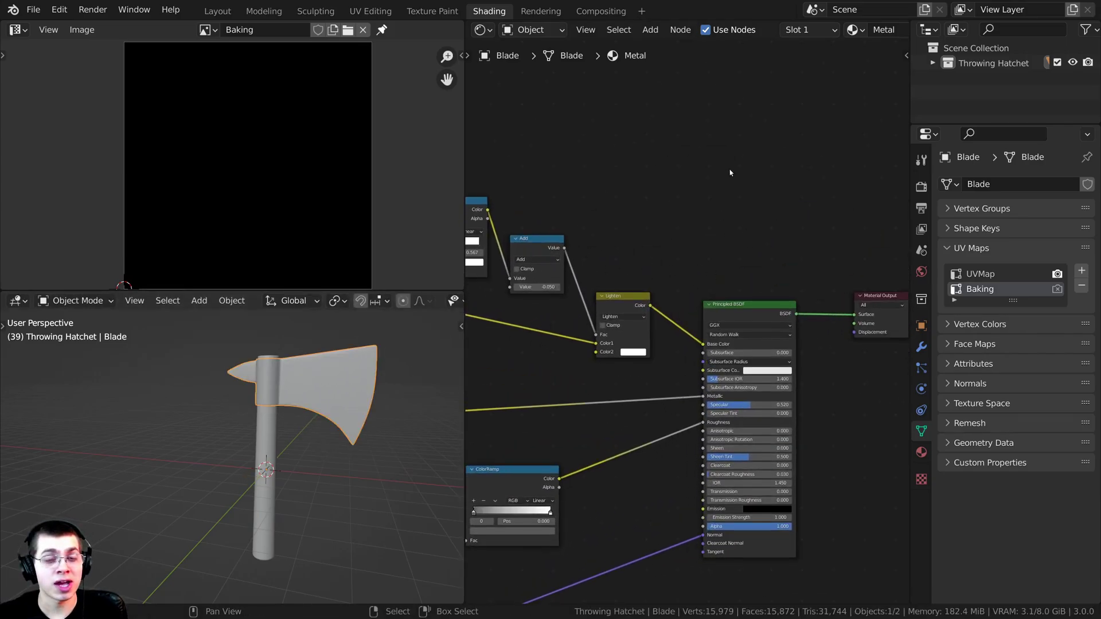
{"action": "key", "text": "shift+a"}
{"action": "left_click", "coordinate": [738, 210]}
{"action": "type", "text": "im"}
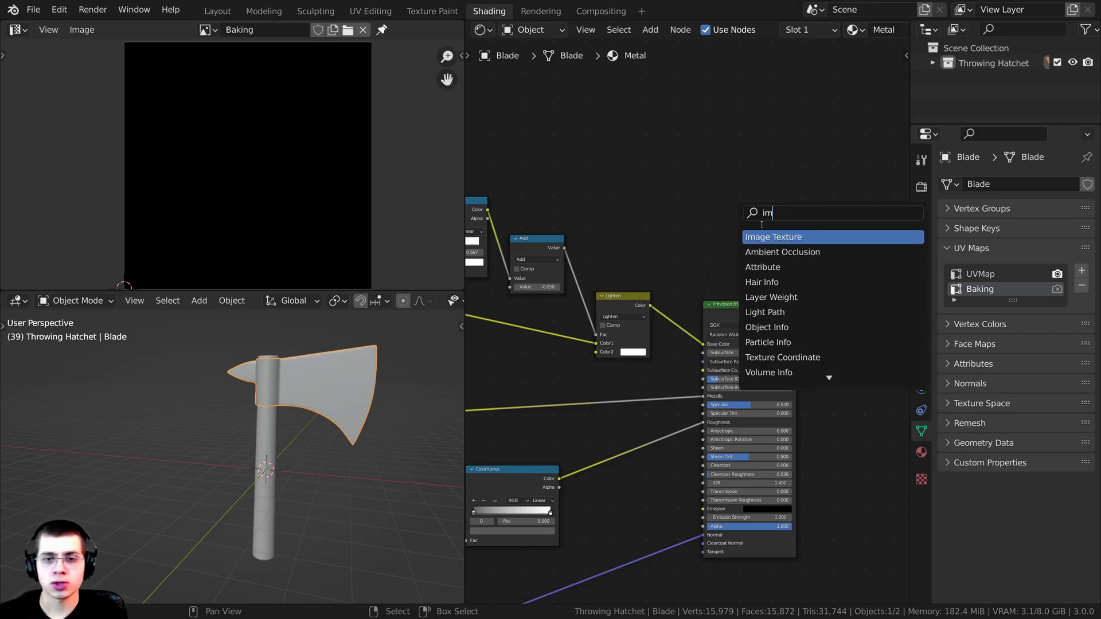
{"action": "left_click", "coordinate": [773, 237]}
{"action": "left_click", "coordinate": [717, 253]}
- Assign the Baking image to the blade's new texture node and position the node just above the Principled BSDF
{"action": "scroll", "coordinate": [677, 264], "scroll_direction": "up", "scroll_amount": 4}
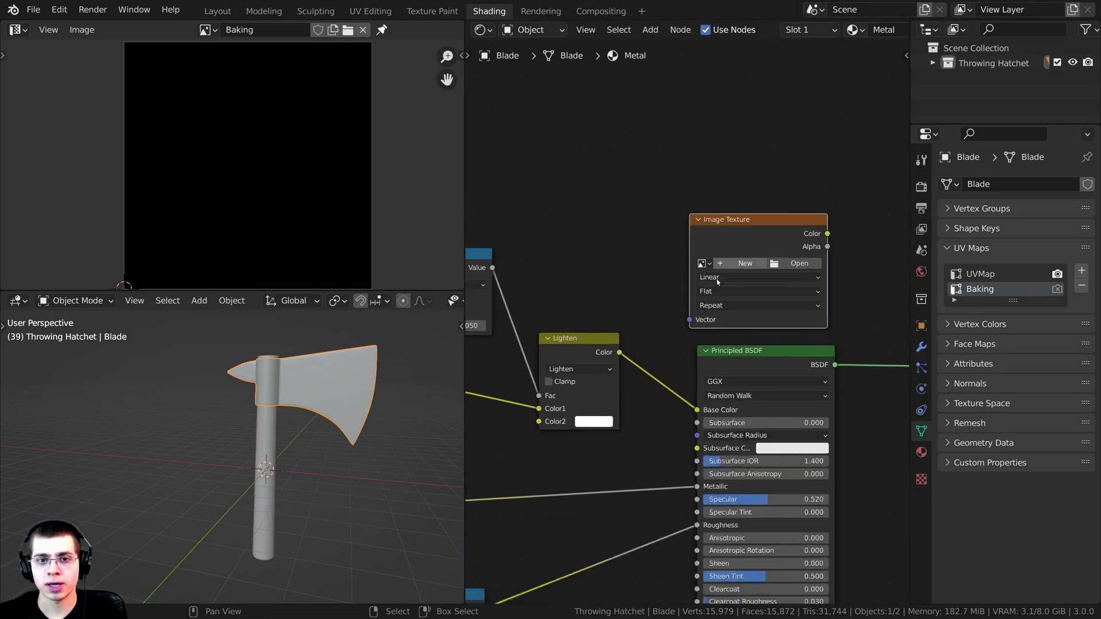
{"action": "scroll", "coordinate": [677, 265], "scroll_direction": "up", "scroll_amount": 2}
{"action": "left_click", "coordinate": [637, 206]}
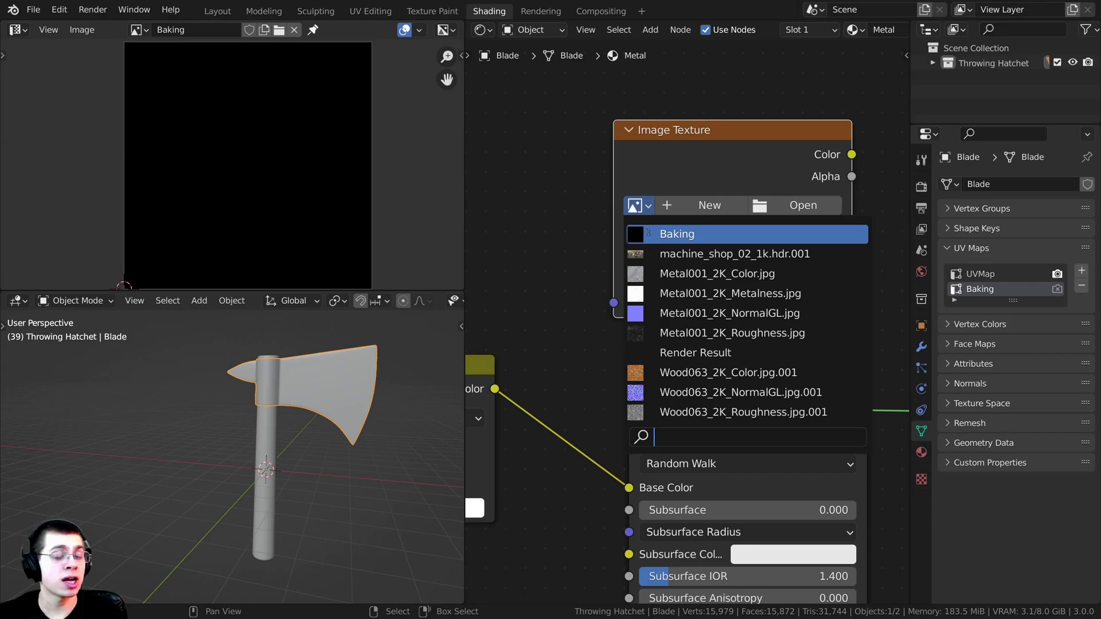
{"action": "left_click", "coordinate": [658, 236]}
{"action": "left_click_drag", "start_coordinate": [691, 178], "coordinate": [706, 166]}
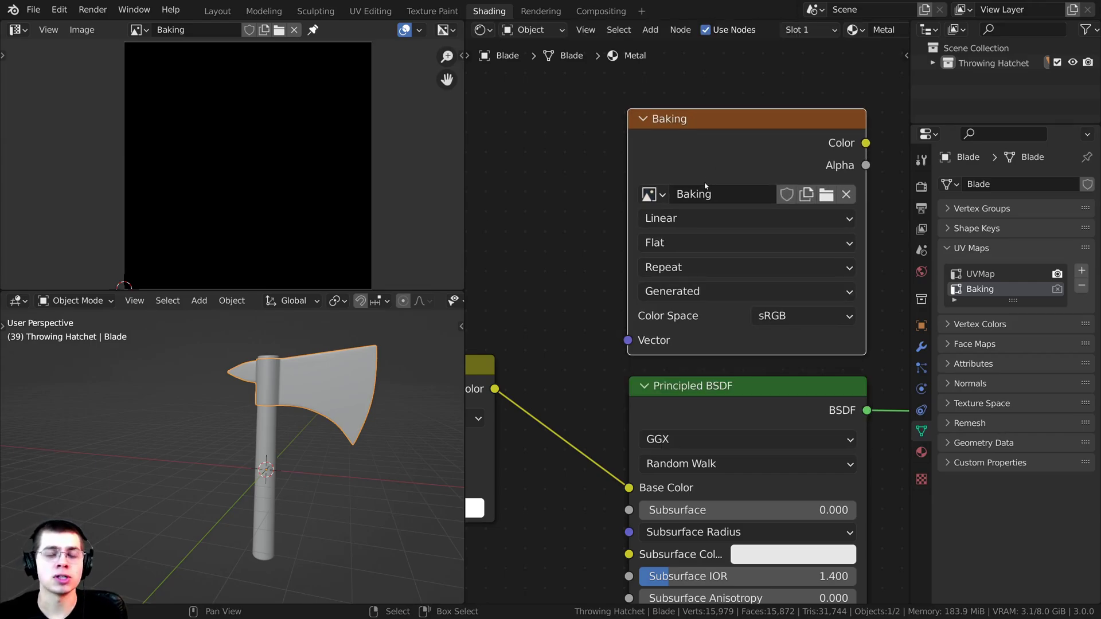
{"action": "scroll", "coordinate": [305, 464], "scroll_direction": "down", "scroll_amount": 2}
- Select the handle and add an Image Texture node above the Principled BSDF in its Wood material
{"action": "middle_click_drag", "start_coordinate": [304, 461], "coordinate": [270, 430]}
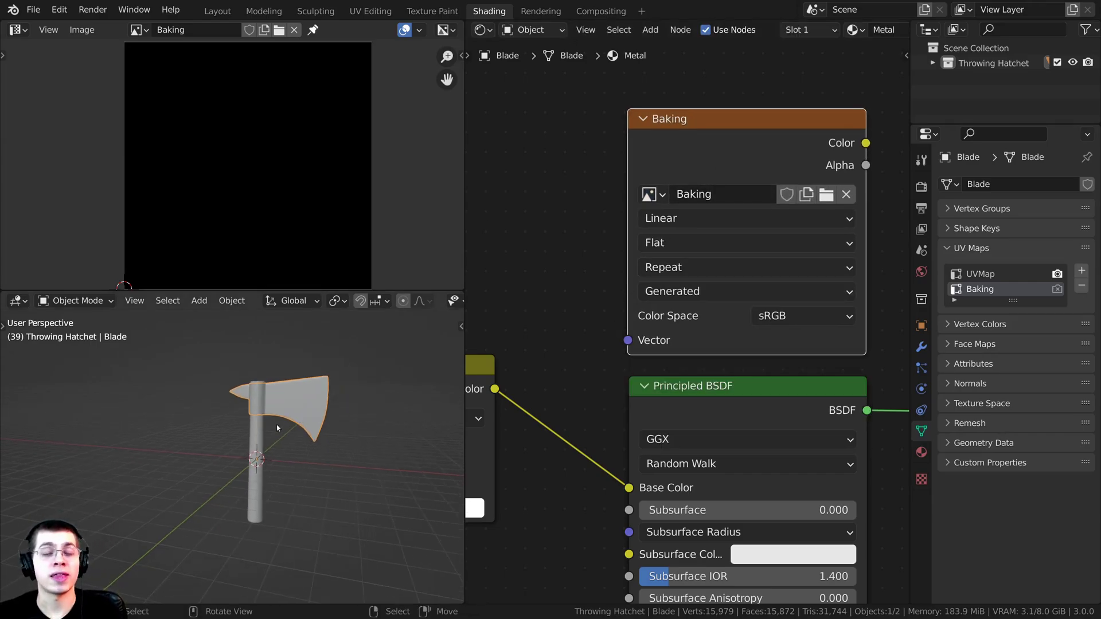
{"action": "scroll", "coordinate": [277, 427], "scroll_direction": "up", "scroll_amount": 3}
{"action": "left_click", "coordinate": [280, 411]}
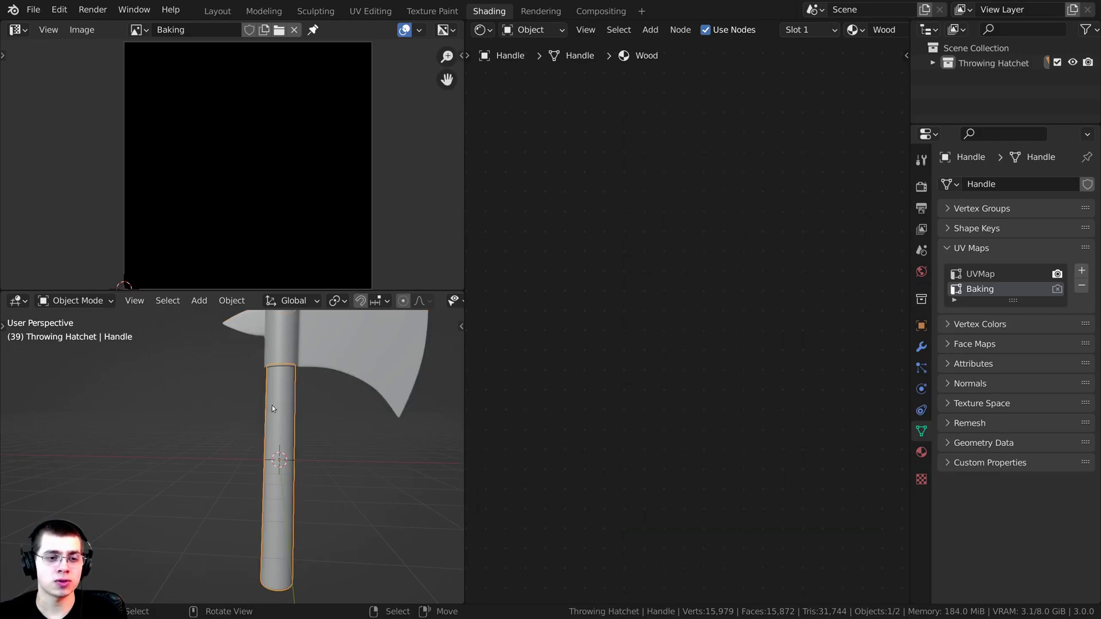
{"action": "scroll", "coordinate": [272, 405], "scroll_direction": "down", "scroll_amount": 2}
{"action": "key", "text": "Home"}
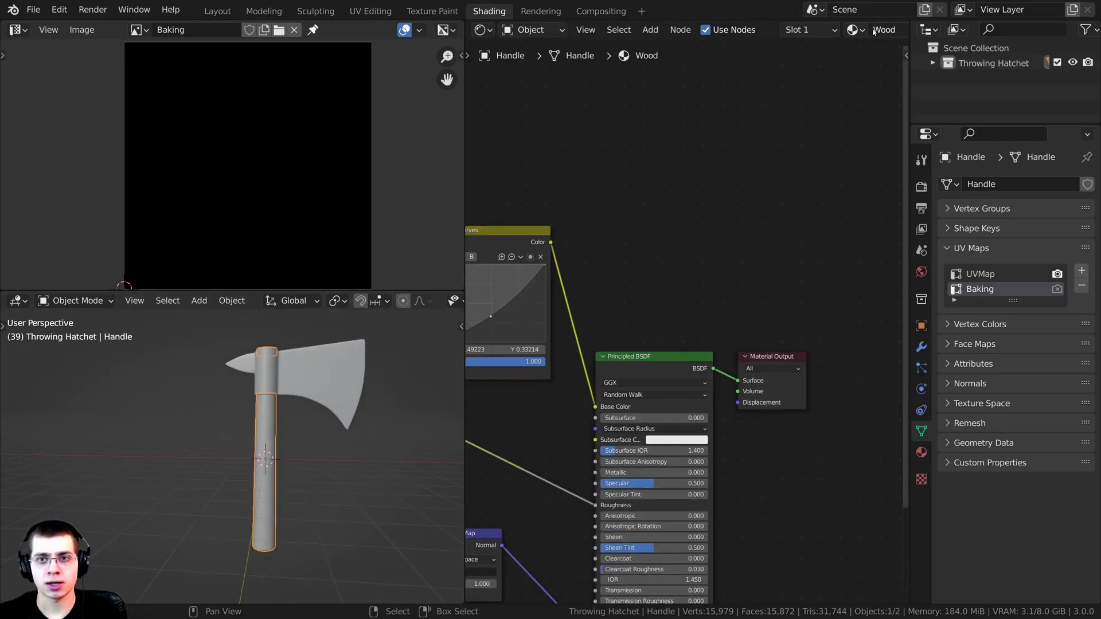
{"action": "key", "text": "Home"}
{"action": "key", "text": "shift+a"}
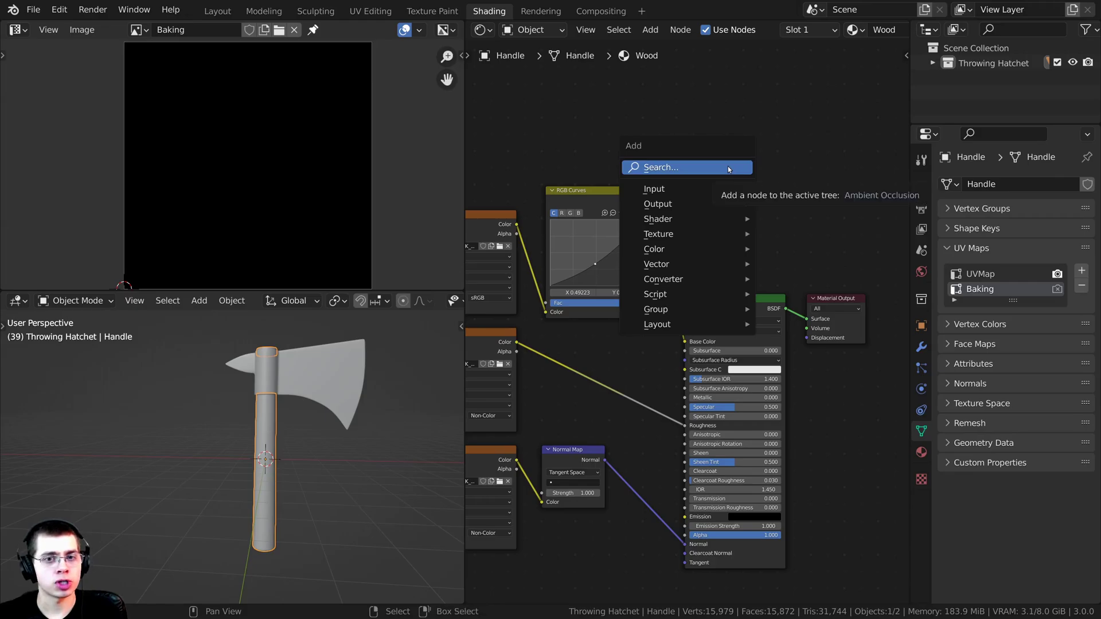
{"action": "left_click", "coordinate": [728, 166]}
{"action": "type", "text": "im"}
{"action": "left_click", "coordinate": [766, 193]}
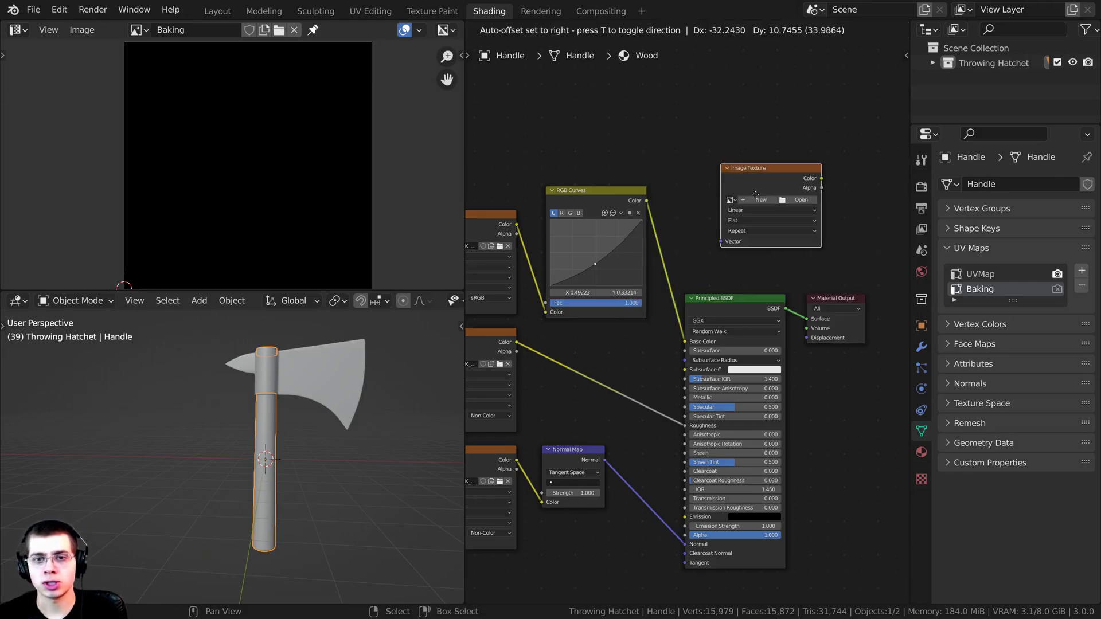
{"action": "left_click", "coordinate": [738, 208]}
- Assign the Baking image to the handle's new texture node and align the node above the Principled BSDF
{"action": "scroll", "coordinate": [738, 208], "scroll_direction": "up", "scroll_amount": 2}
{"action": "left_click", "coordinate": [726, 163]}
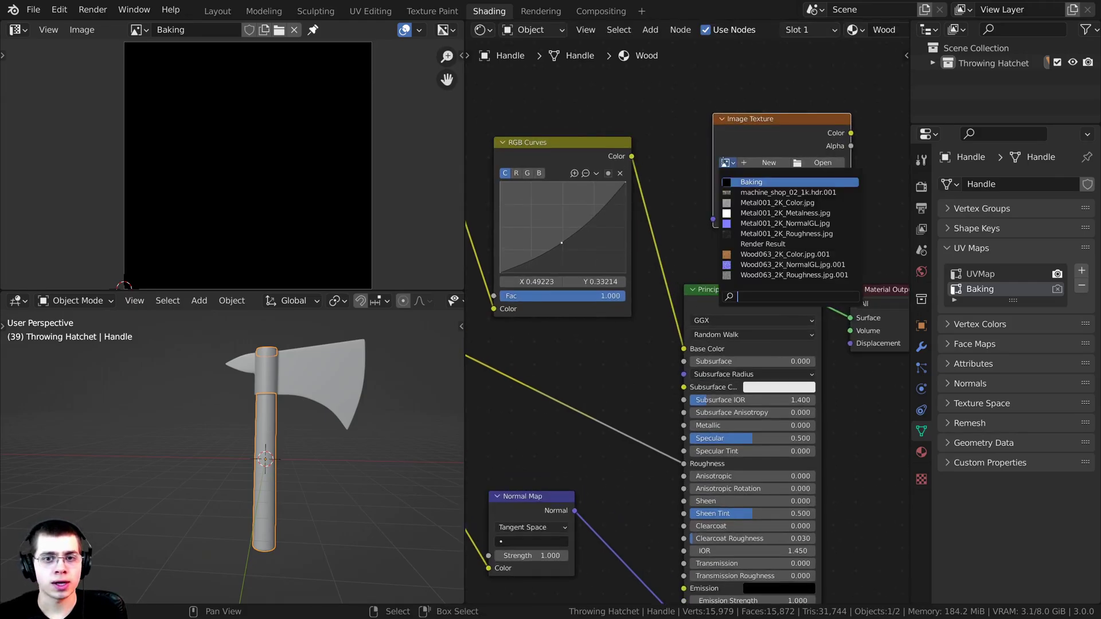
{"action": "left_click", "coordinate": [735, 183]}
{"action": "left_click_drag", "start_coordinate": [740, 131], "coordinate": [719, 142]}
{"action": "middle_click_drag", "start_coordinate": [728, 145], "coordinate": [702, 163]}
{"action": "scroll", "coordinate": [723, 166], "scroll_direction": "down", "scroll_amount": 2}
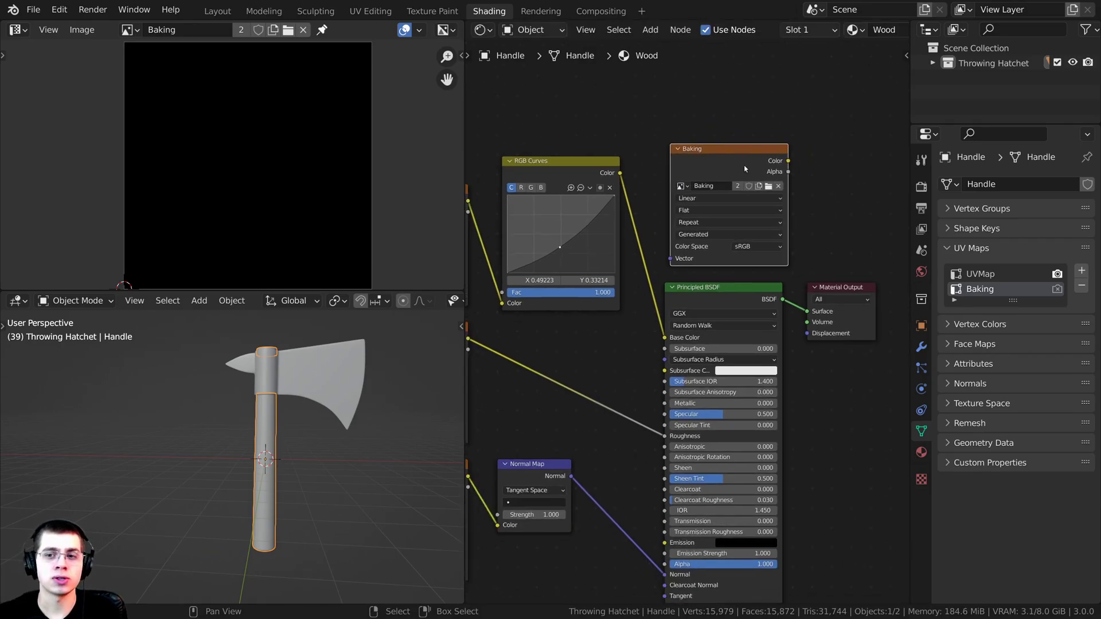
{"action": "scroll", "coordinate": [745, 169], "scroll_direction": "up", "scroll_amount": 2}
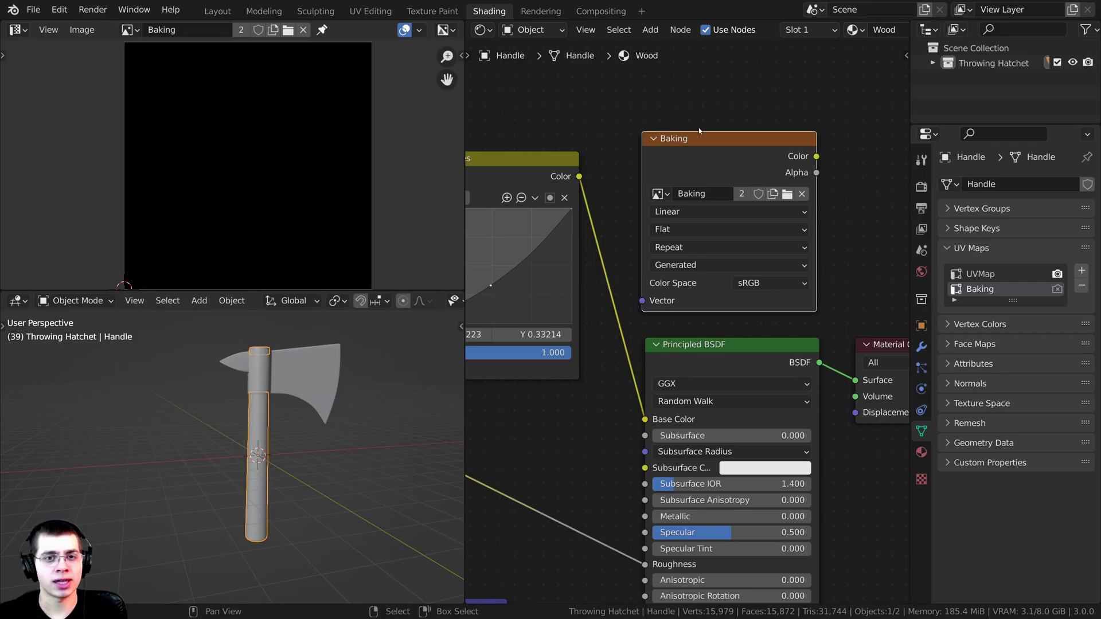
- Select the blade again and move its Baking texture node slightly further above the Principled BSDF
{"action": "left_click", "coordinate": [311, 363]}
{"action": "middle_click_drag", "start_coordinate": [901, 92], "coordinate": [678, 347]}
{"action": "scroll", "coordinate": [678, 348], "scroll_direction": "up", "scroll_amount": 1}
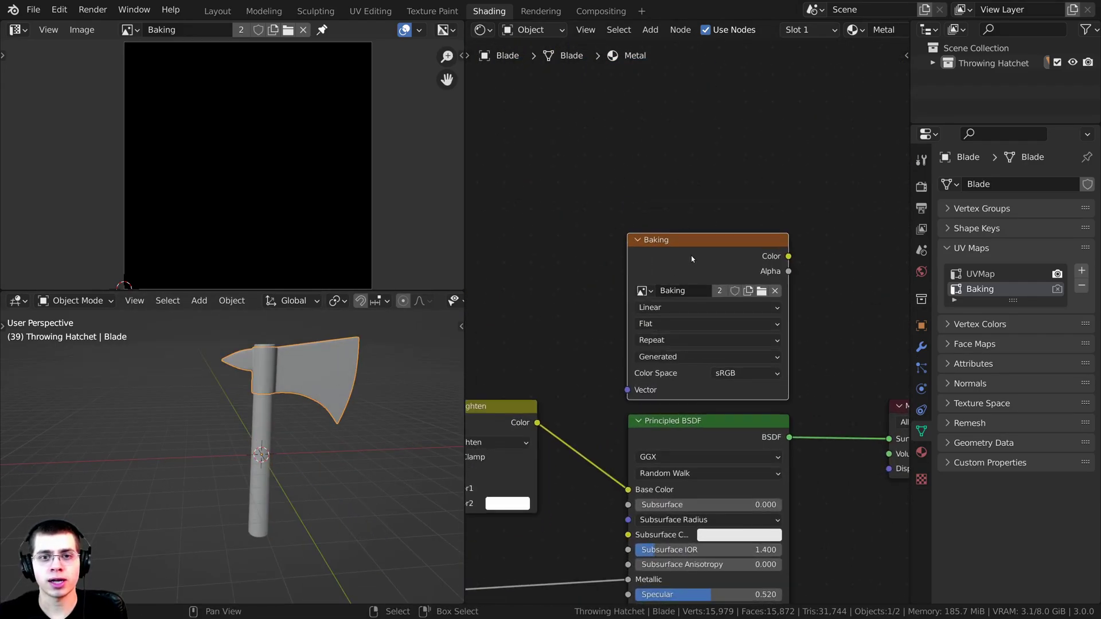
{"action": "left_click_drag", "start_coordinate": [693, 258], "coordinate": [696, 245]}
{"action": "scroll", "coordinate": [289, 358], "scroll_direction": "down", "scroll_amount": 2}
{"action": "scroll", "coordinate": [297, 315], "scroll_direction": "up", "scroll_amount": 3}
- Select the handle and the blade together, with the blade as the active object
{"action": "left_click", "coordinate": [255, 393], "text": "shift"}
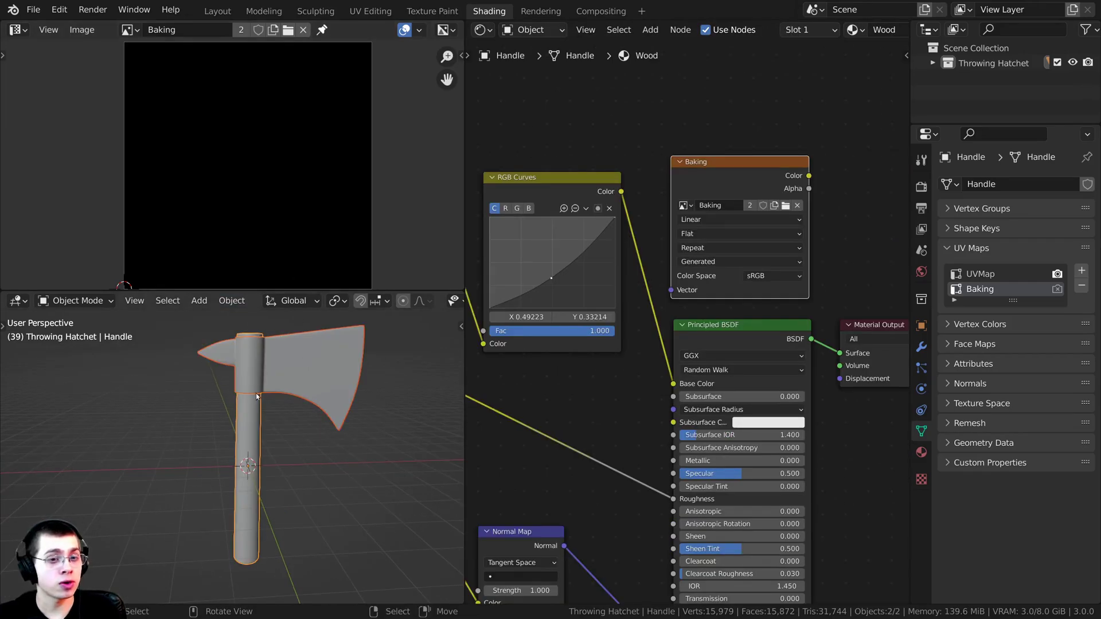
{"action": "left_click", "coordinate": [280, 378], "text": "shift"}
{"action": "left_click", "coordinate": [242, 418], "text": "shift"}
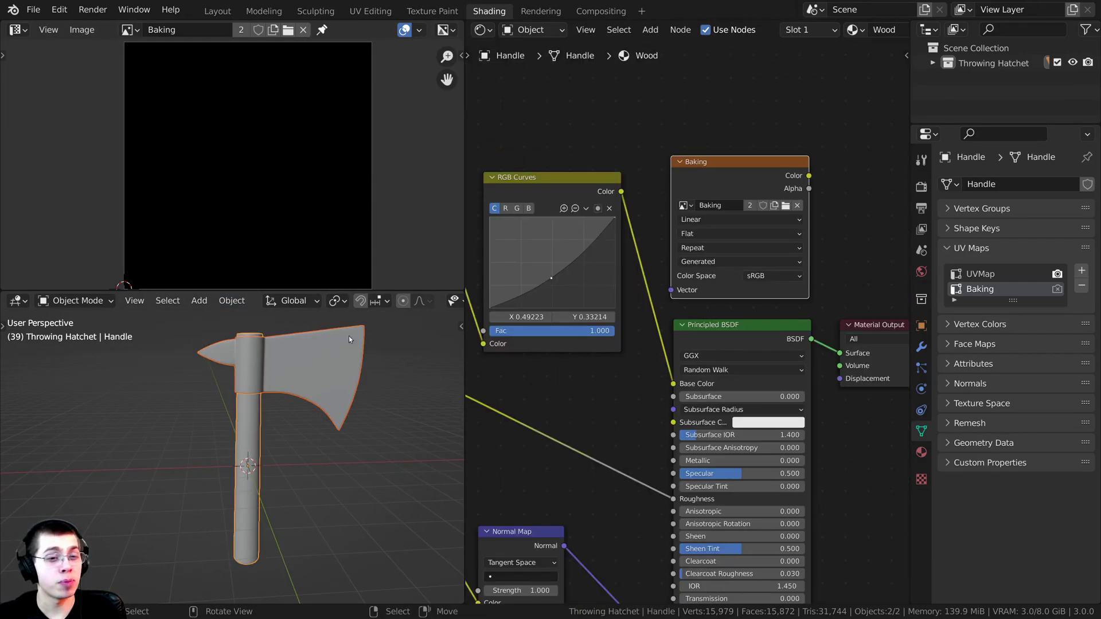
{"action": "middle_click_drag", "start_coordinate": [366, 388], "coordinate": [283, 412]}
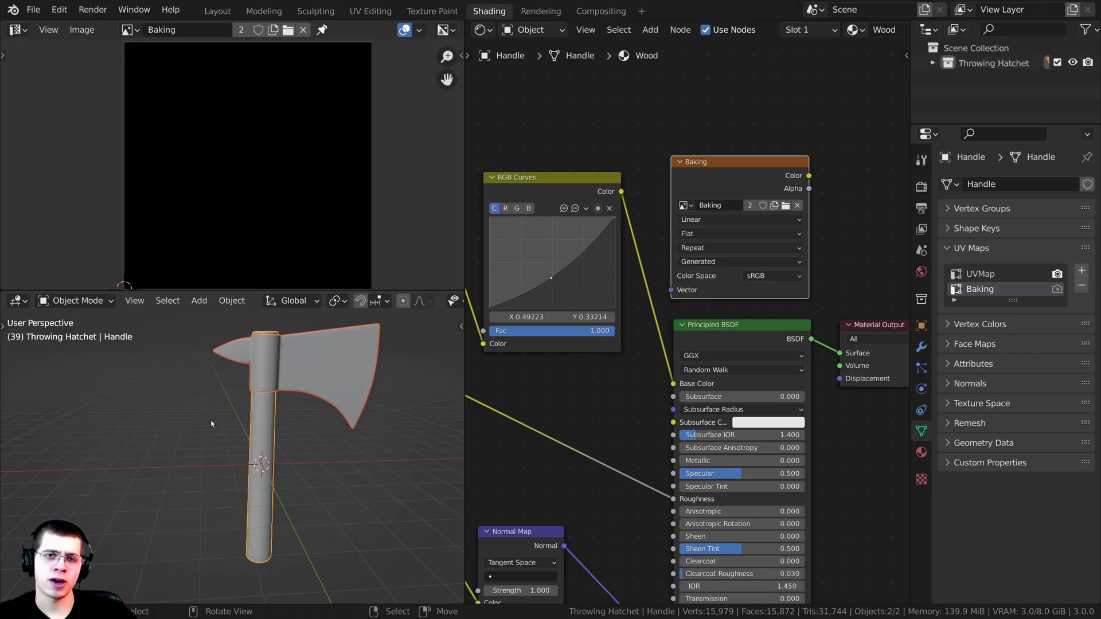
{"action": "key", "text": "g"}
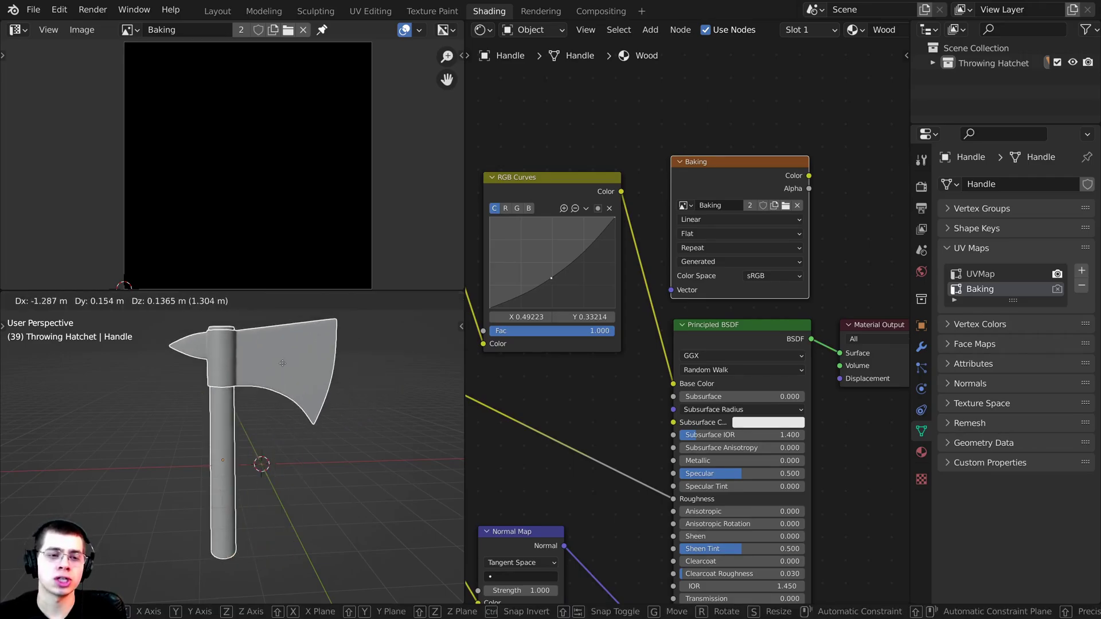
{"action": "right_click", "coordinate": [282, 366]}
{"action": "middle_click_drag", "start_coordinate": [346, 371], "coordinate": [339, 375]}
{"action": "right_click", "coordinate": [359, 356], "text": "shift"}
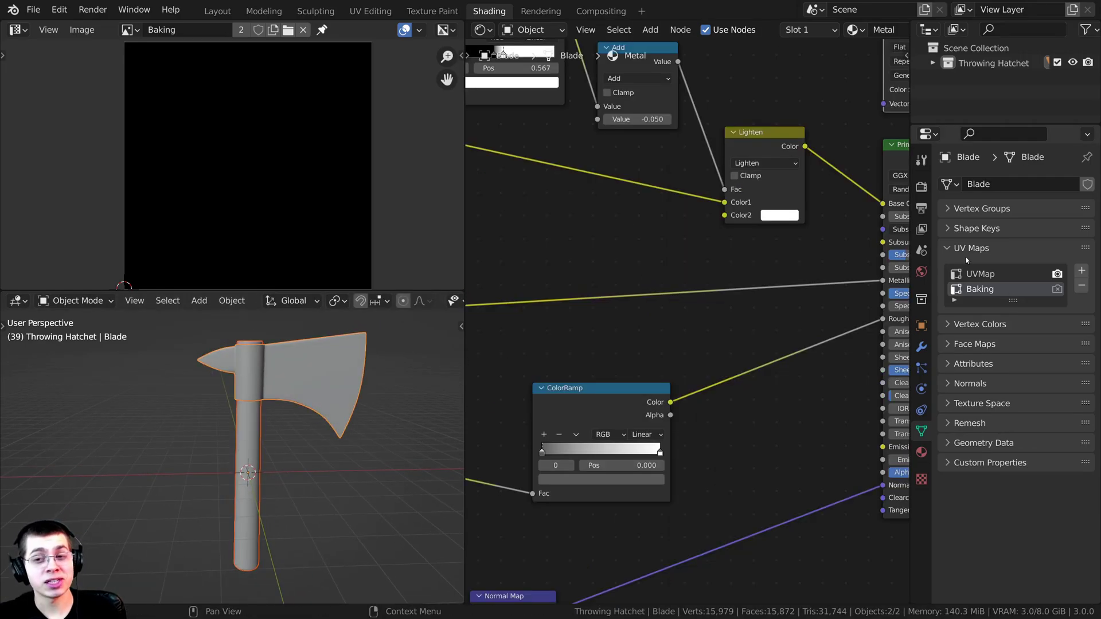
- Make Baking the active UV map on the blade, keeping the handle and blade selected with the blade as the active object
{"action": "left_click", "coordinate": [249, 414], "text": "shift"}
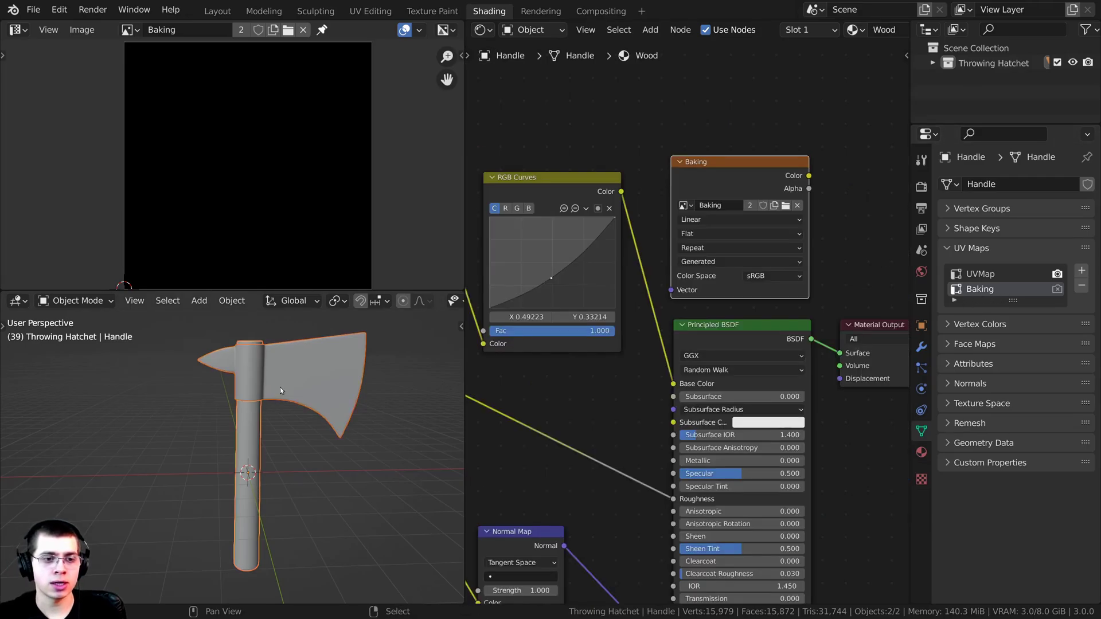
{"action": "left_click", "coordinate": [309, 370], "text": "shift"}
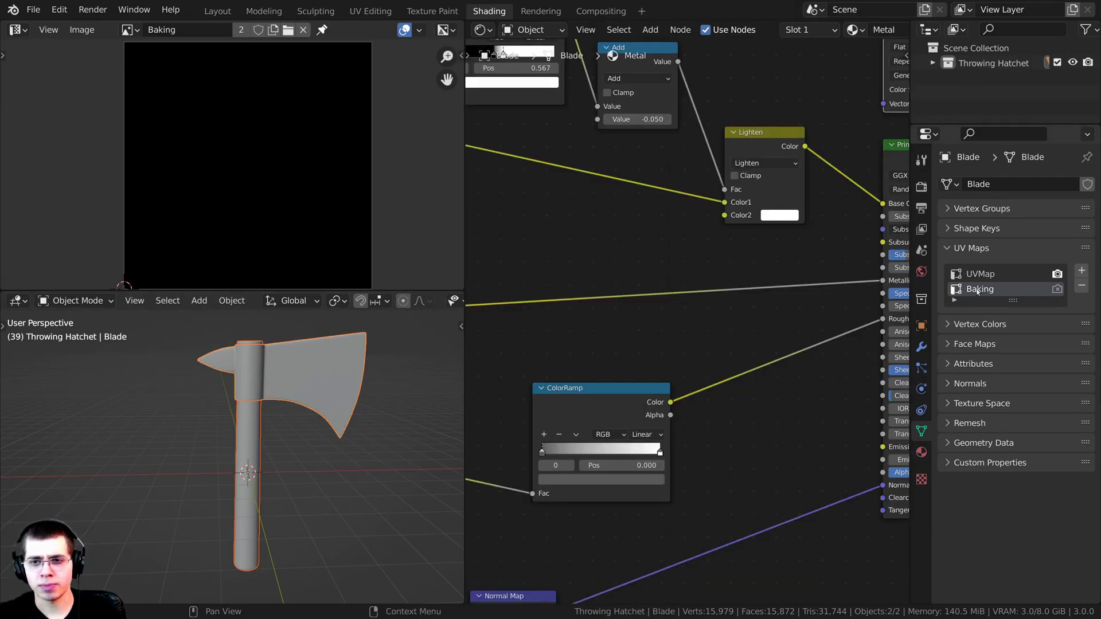
{"action": "left_click", "coordinate": [997, 278]}
{"action": "left_click", "coordinate": [983, 290]}
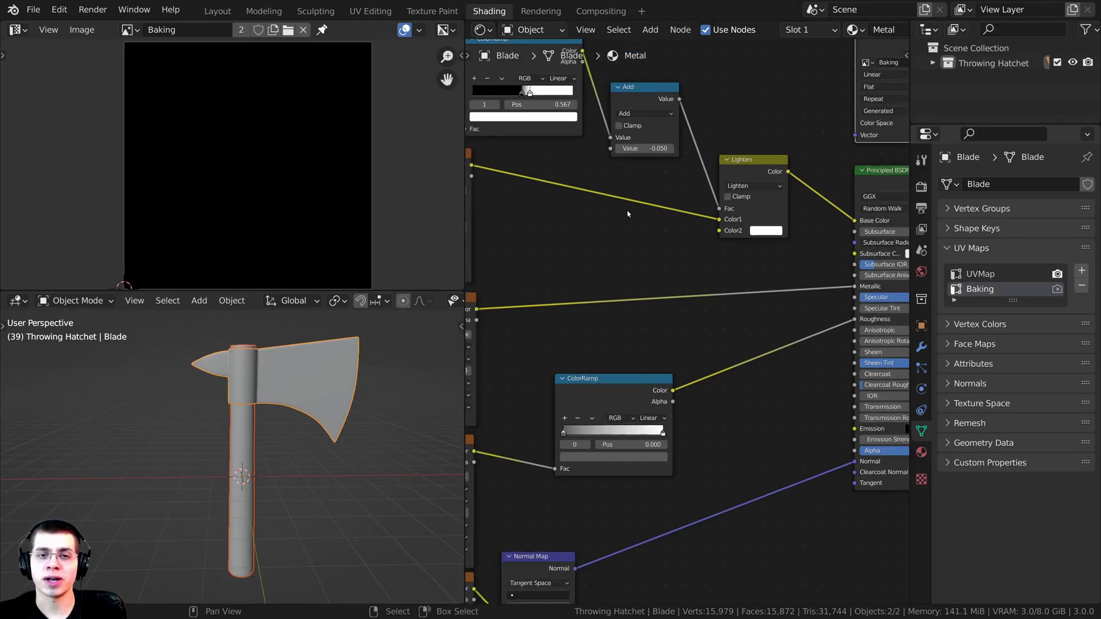
- Set the scene's render engine to Cycles in the render settings
{"action": "scroll", "coordinate": [545, 265], "scroll_direction": "down", "scroll_amount": 2}
{"action": "middle_click_drag", "start_coordinate": [626, 214], "coordinate": [531, 286]}
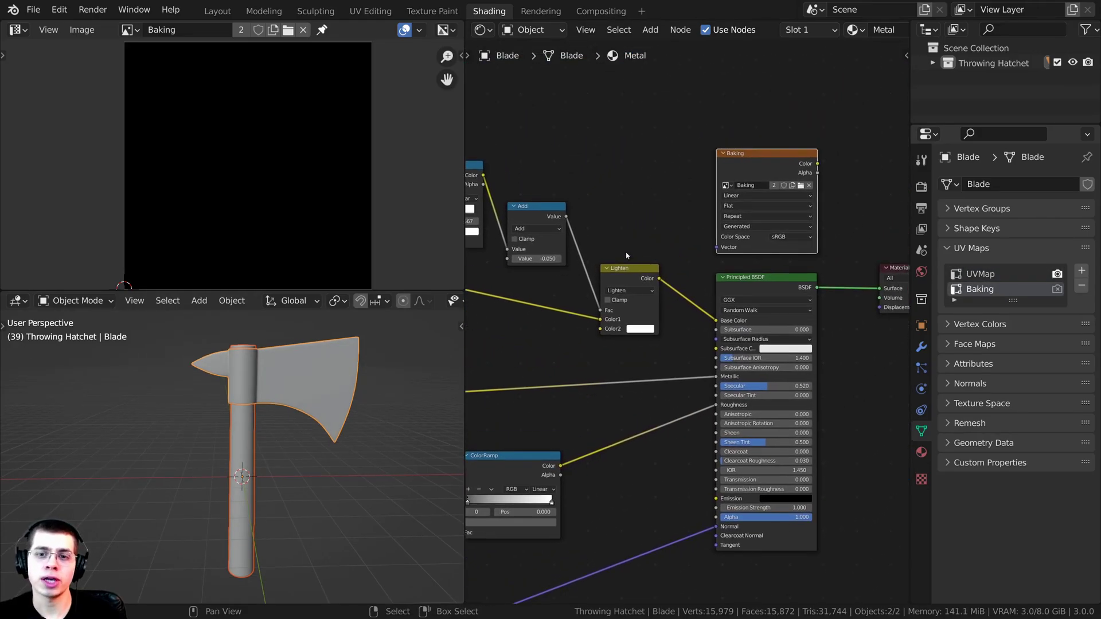
{"action": "middle_click_drag", "start_coordinate": [650, 248], "coordinate": [625, 256]}
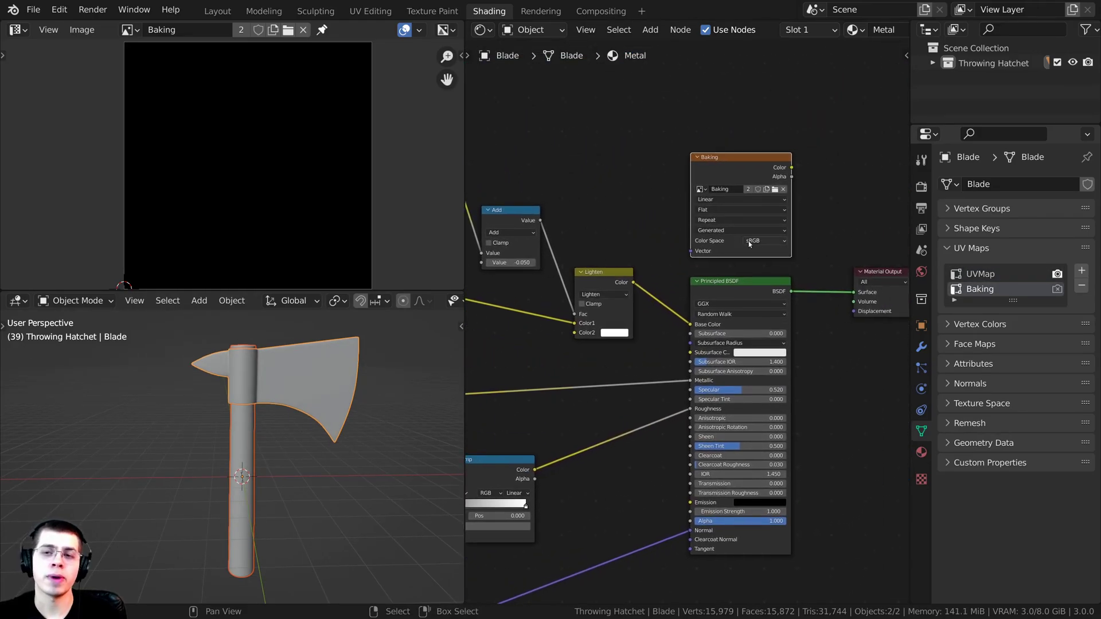
{"action": "left_click", "coordinate": [923, 188]}
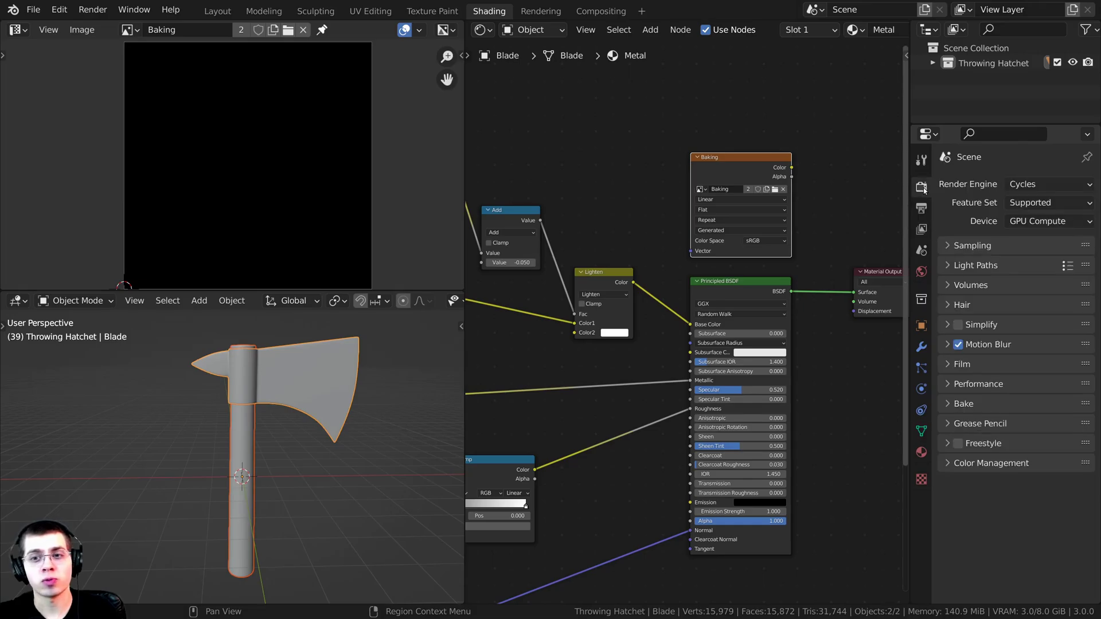
{"action": "left_click", "coordinate": [1021, 184]}
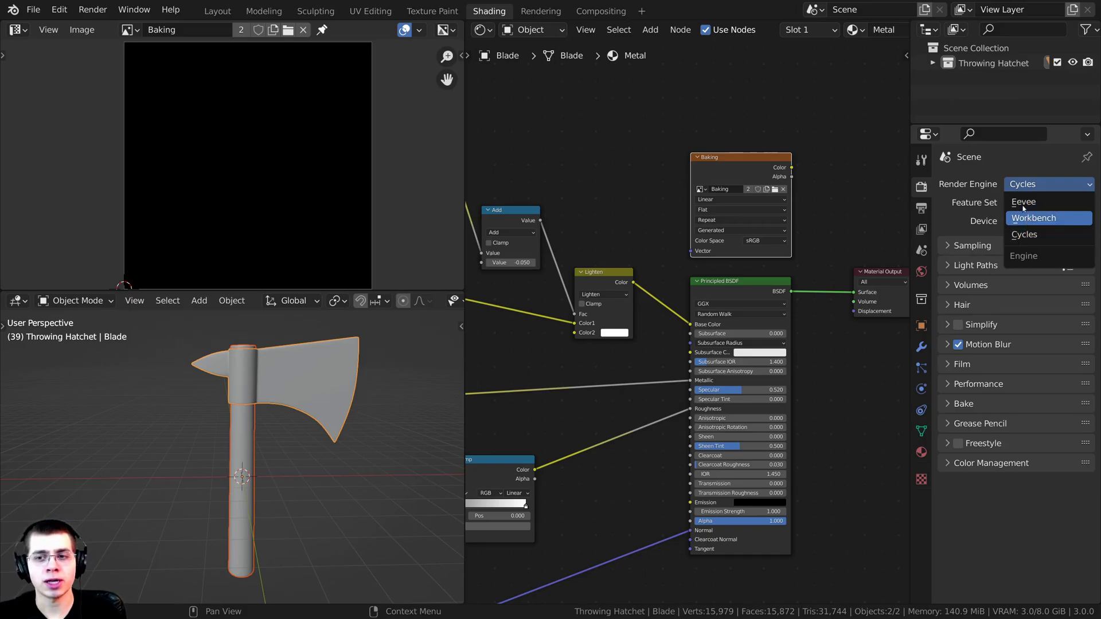
{"action": "left_click", "coordinate": [1024, 235]}
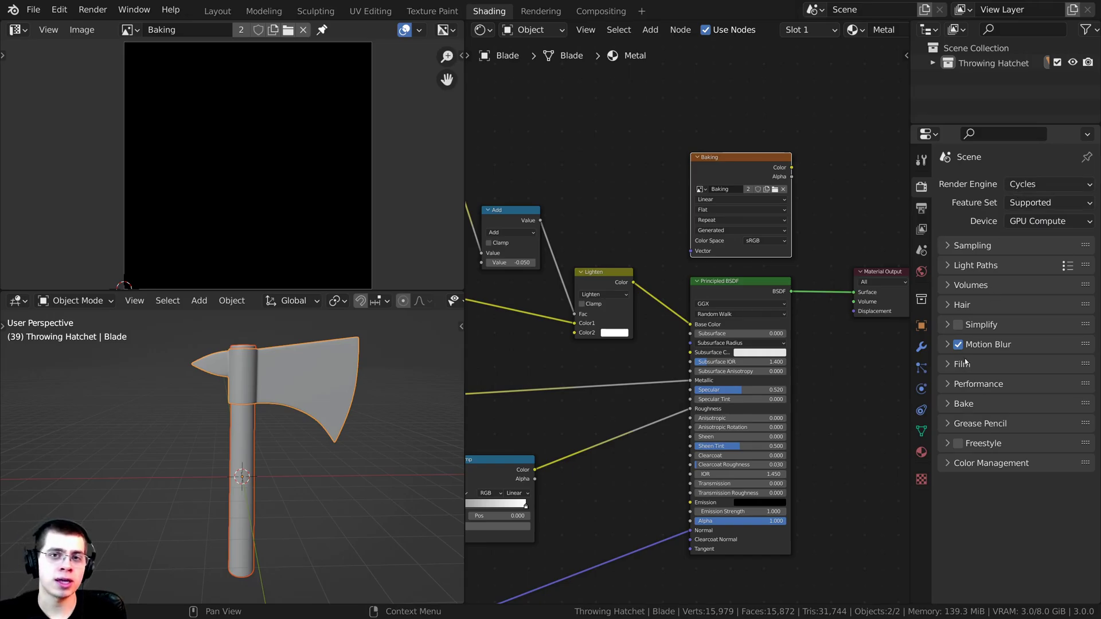
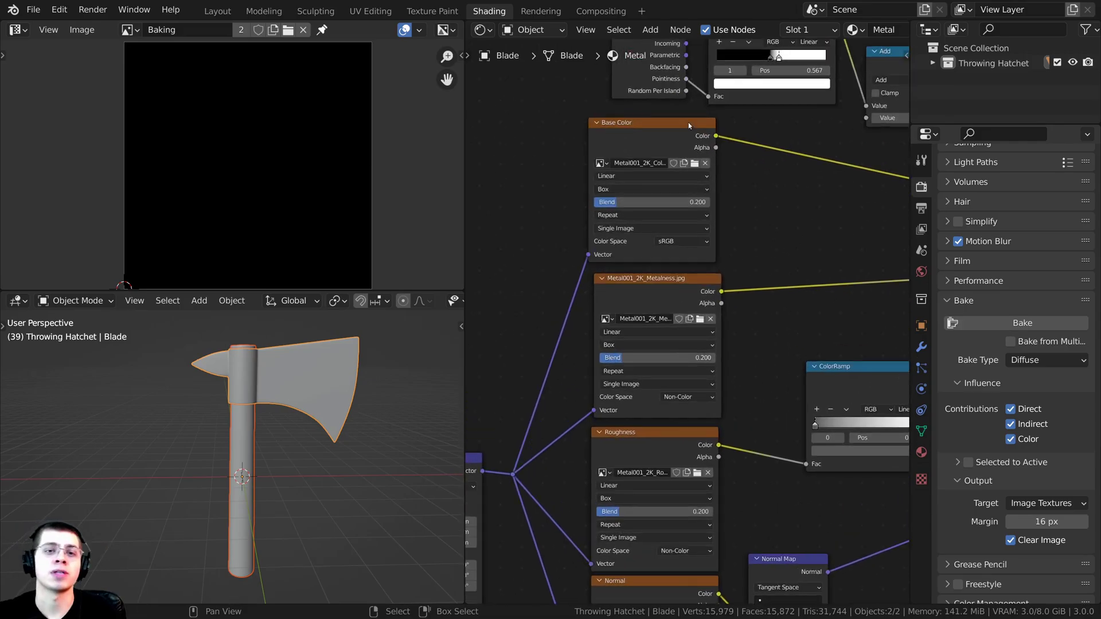
- Examine the Base Color, Metalness, Roughness and Normal texture nodes in the Metal material alongside the hatchet in the viewport
{"action": "middle_click_drag", "start_coordinate": [695, 268], "coordinate": [711, 186]}
{"action": "scroll", "coordinate": [711, 187], "scroll_direction": "up", "scroll_amount": 2}
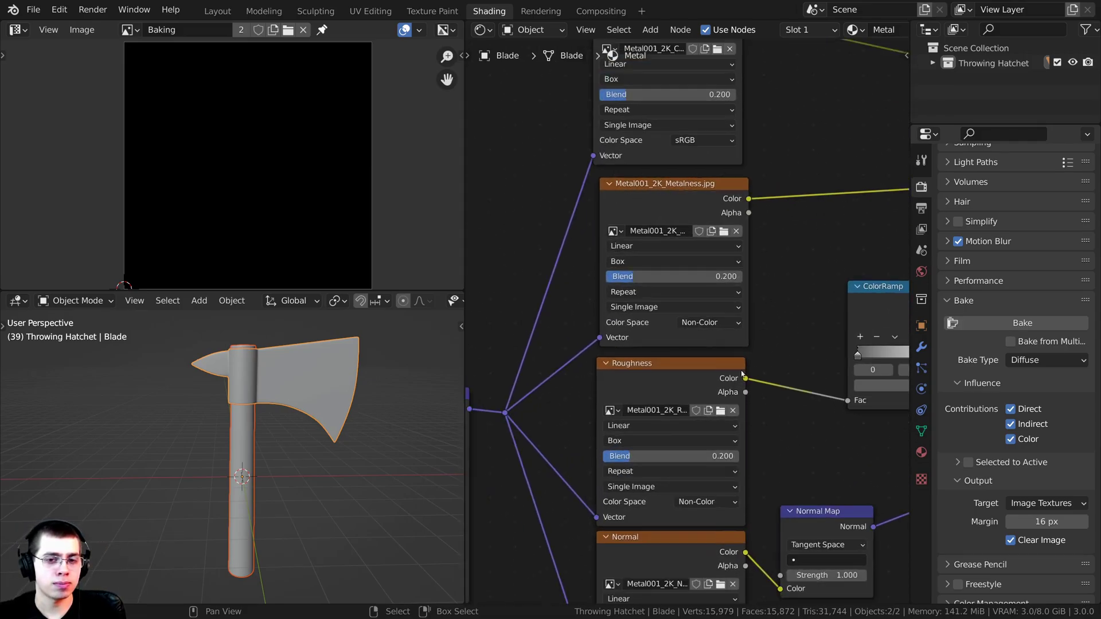
{"action": "scroll", "coordinate": [706, 356], "scroll_direction": "down", "scroll_amount": 2}
{"action": "middle_click_drag", "start_coordinate": [704, 373], "coordinate": [706, 261]}
{"action": "middle_click_drag", "start_coordinate": [676, 402], "coordinate": [688, 328]}
{"action": "scroll", "coordinate": [690, 327], "scroll_direction": "up", "scroll_amount": 1}
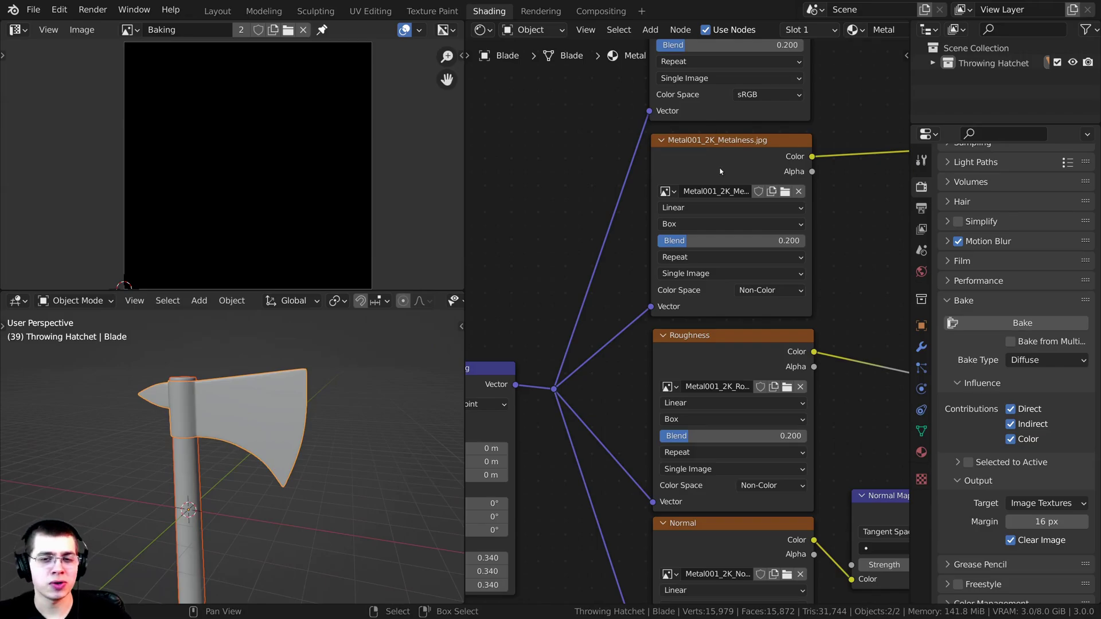
{"action": "scroll", "coordinate": [246, 393], "scroll_direction": "up", "scroll_amount": 3}
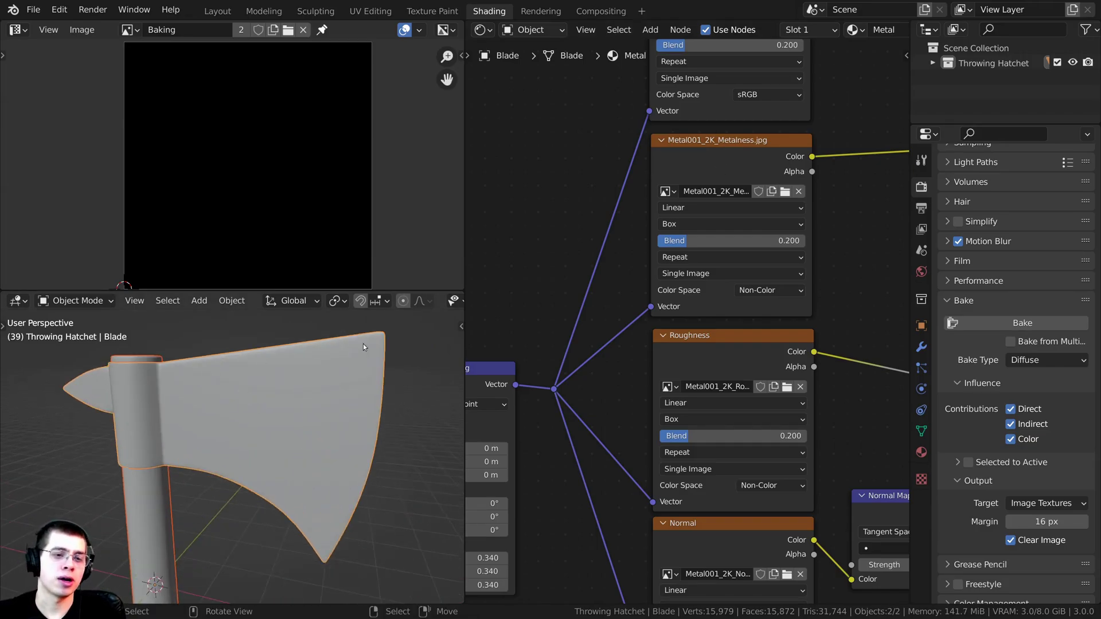
{"action": "scroll", "coordinate": [302, 512], "scroll_direction": "down", "scroll_amount": 3}
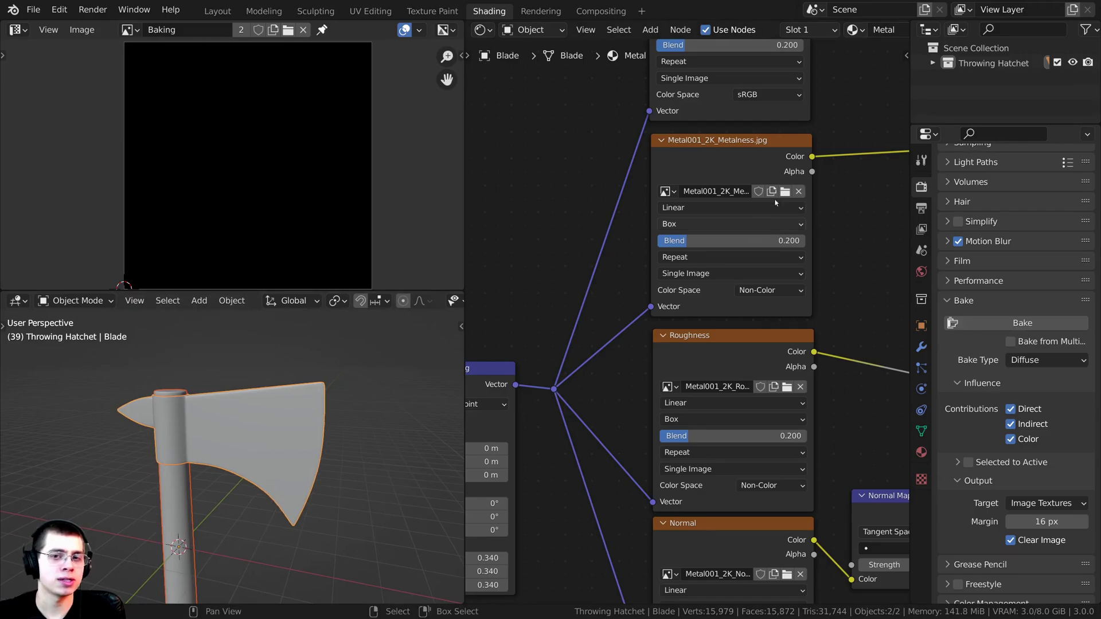
{"action": "middle_click_drag", "start_coordinate": [289, 450], "coordinate": [279, 372]}
{"action": "scroll", "coordinate": [279, 372], "scroll_direction": "up", "scroll_amount": 2}
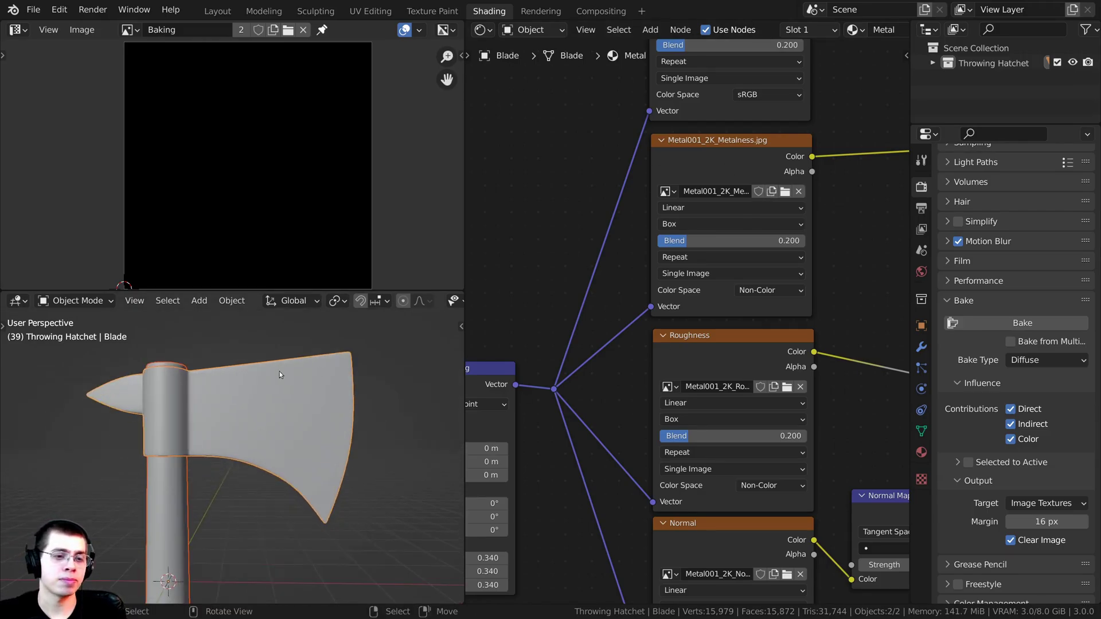
{"action": "middle_click_drag", "start_coordinate": [242, 441], "coordinate": [166, 455]}
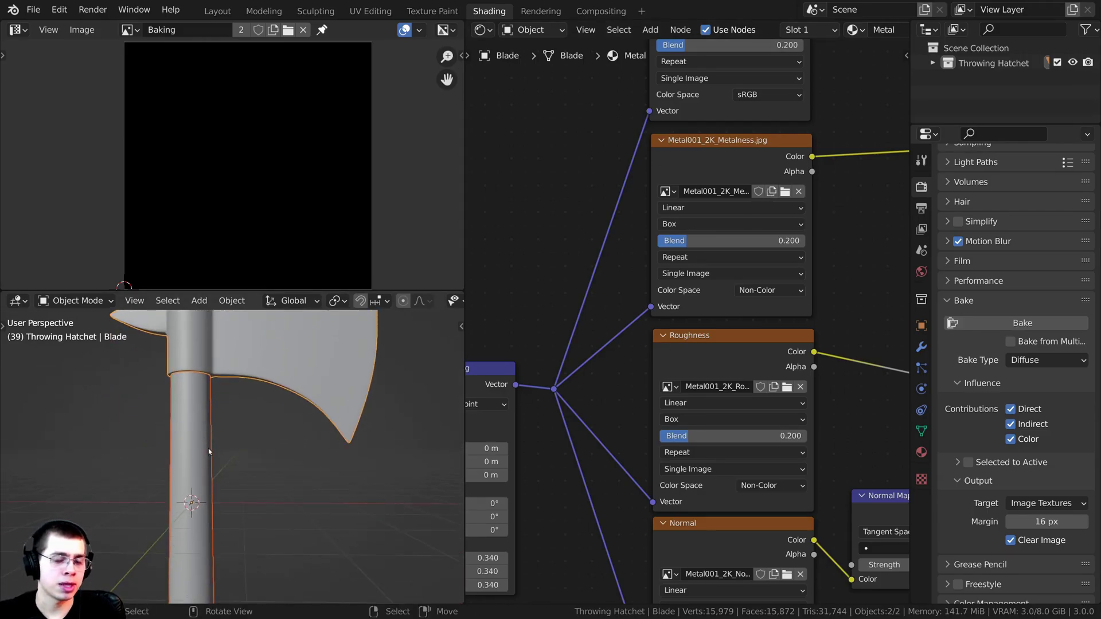
{"action": "scroll", "coordinate": [612, 250], "scroll_direction": "down", "scroll_amount": 5}
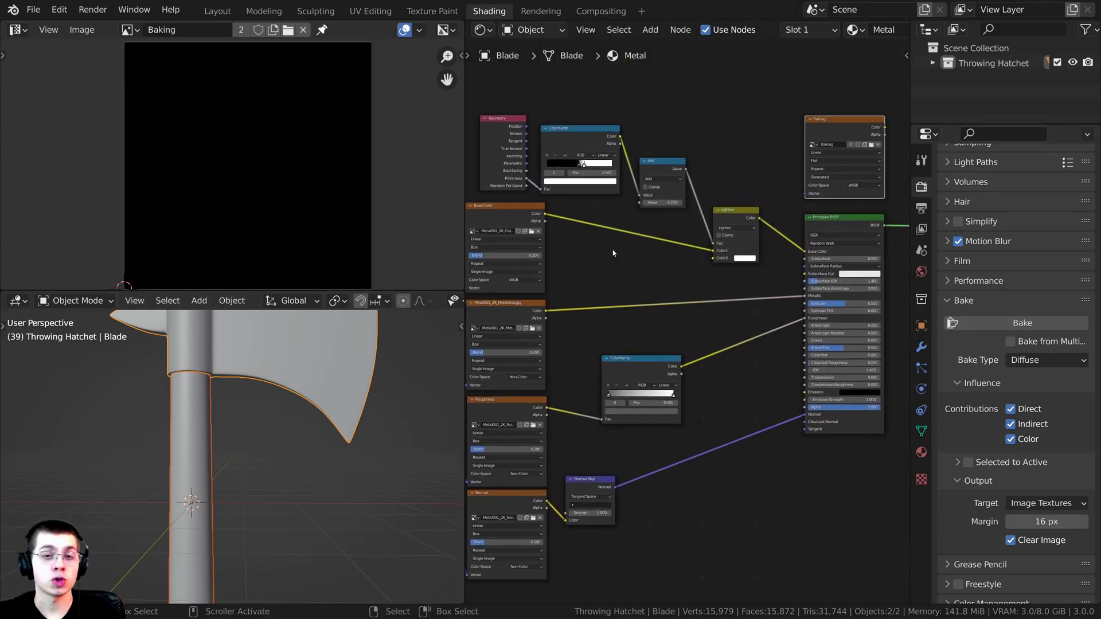
{"action": "scroll", "coordinate": [679, 270], "scroll_direction": "up", "scroll_amount": 1}
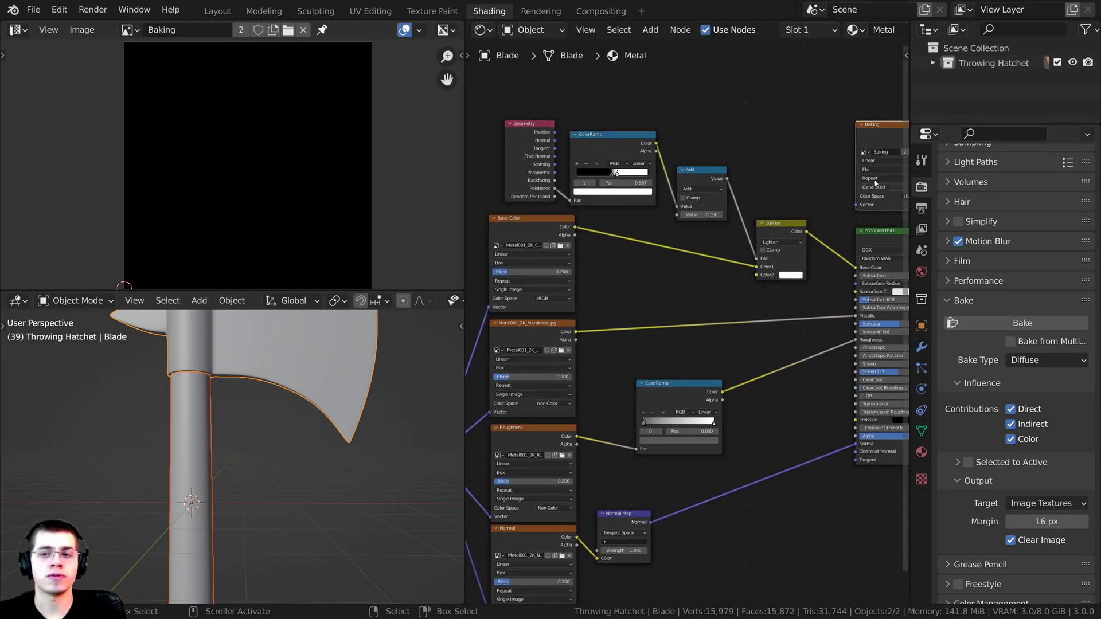
- Keep the bake type at Diffuse and disable the Direct and Indirect contributions, leaving only Color enabled
{"action": "left_click", "coordinate": [1029, 361]}
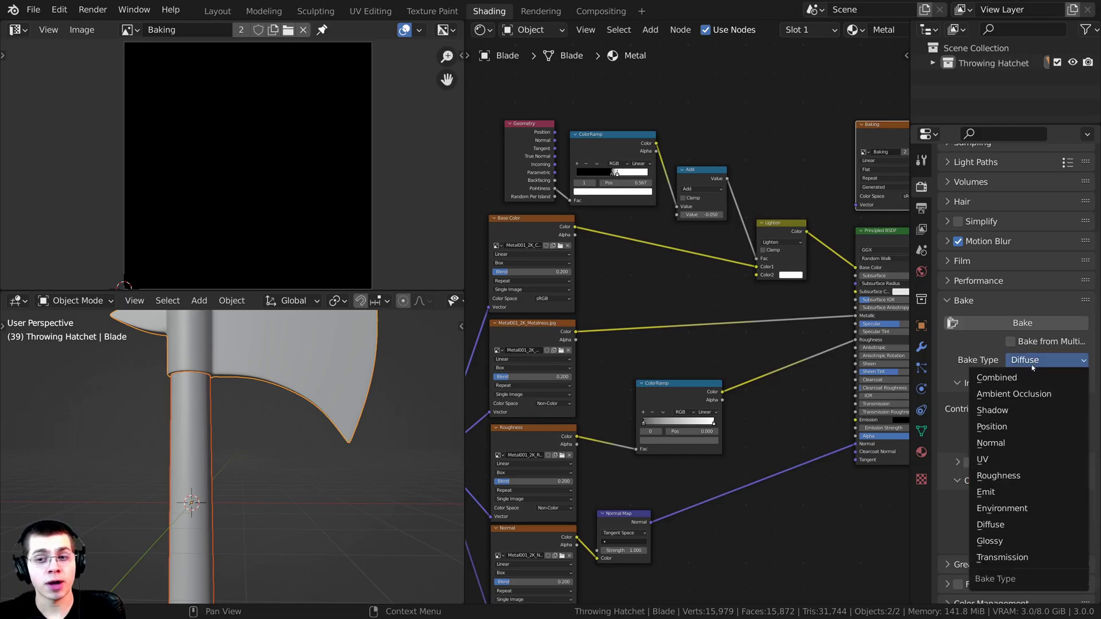
{"action": "left_click", "coordinate": [1028, 363]}
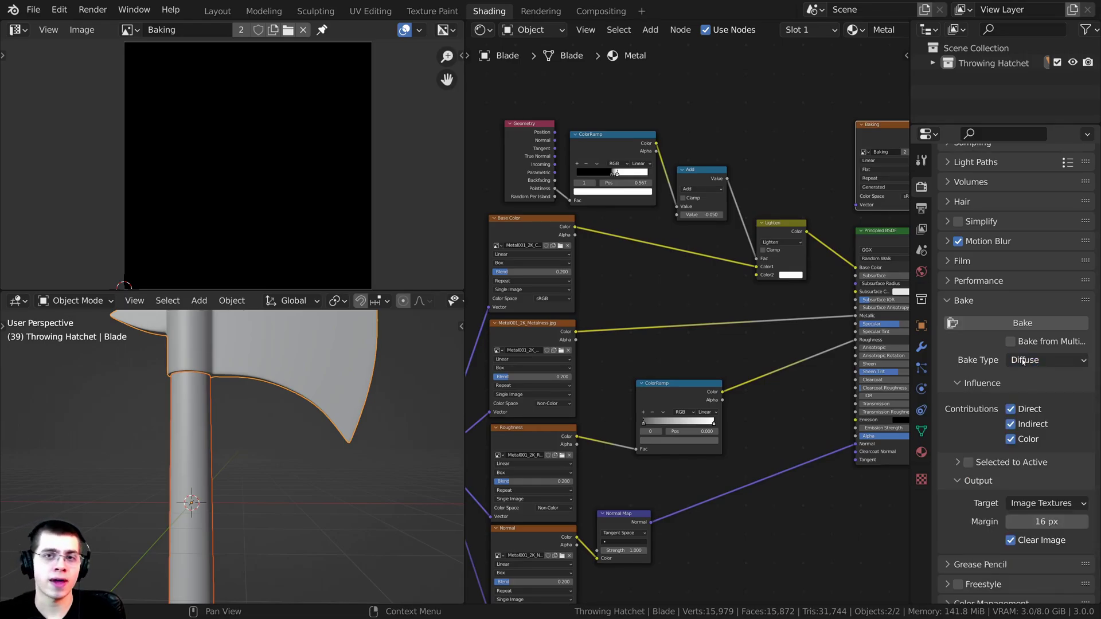
{"action": "left_click", "coordinate": [1010, 424]}
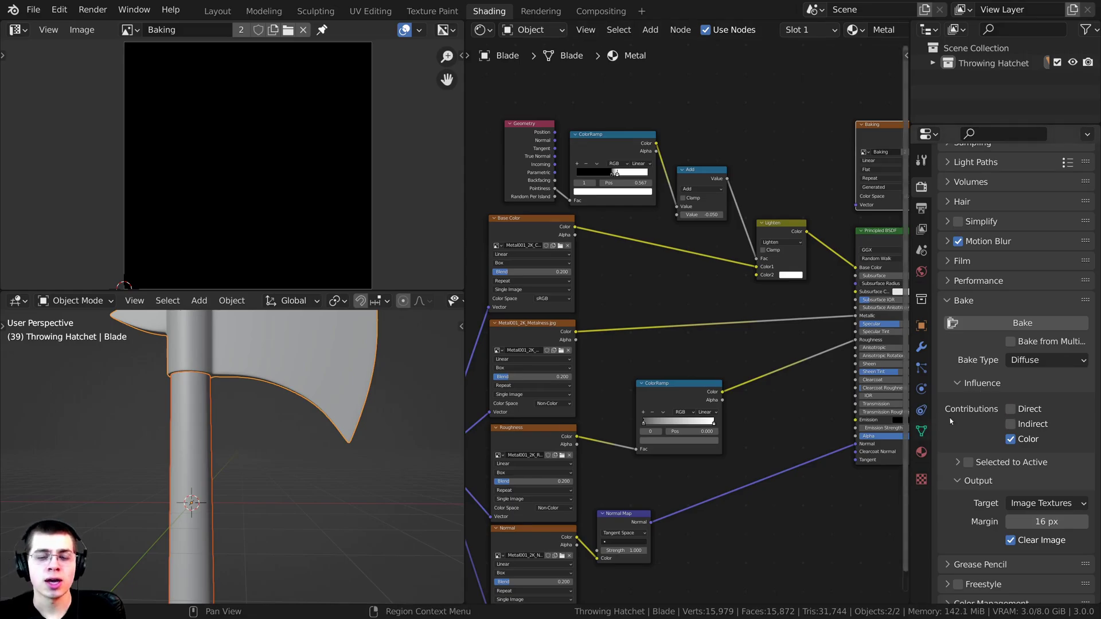
- Switch the 3D viewport to rendered shading and frame the hatchet's blade and upper handle
{"action": "scroll", "coordinate": [335, 447], "scroll_direction": "down", "scroll_amount": 4}
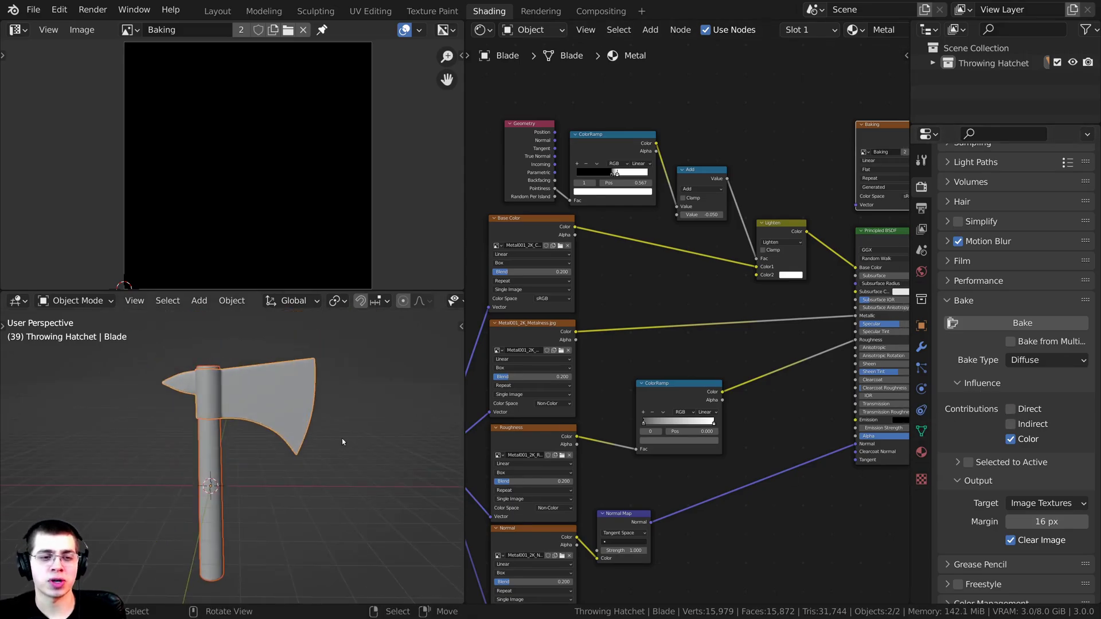
{"action": "key", "text": "z"}
{"action": "left_click", "coordinate": [293, 442]}
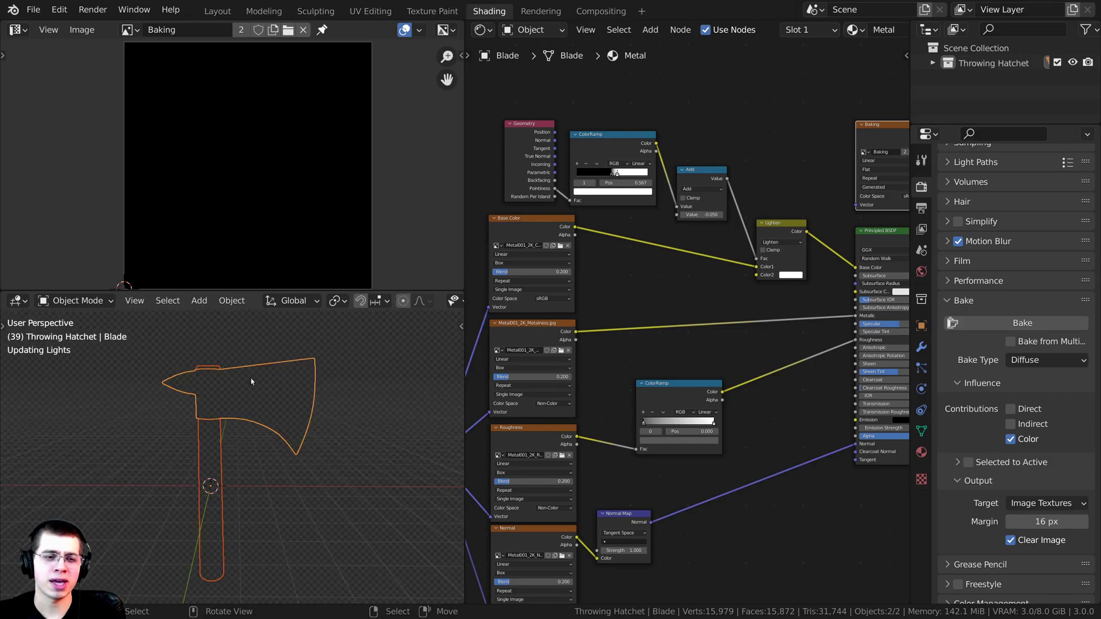
{"action": "middle_click_drag", "start_coordinate": [267, 375], "coordinate": [279, 362]}
{"action": "scroll", "coordinate": [279, 363], "scroll_direction": "up", "scroll_amount": 1}
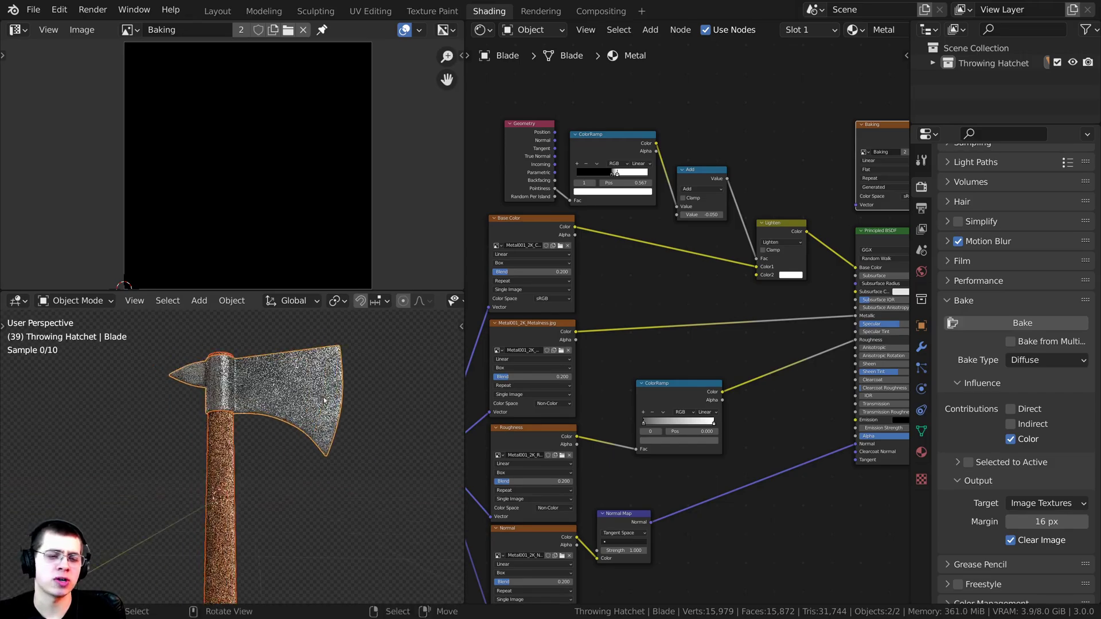
{"action": "scroll", "coordinate": [278, 363], "scroll_direction": "up", "scroll_amount": 1}
{"action": "scroll", "coordinate": [1031, 218], "scroll_direction": "up", "scroll_amount": 3}
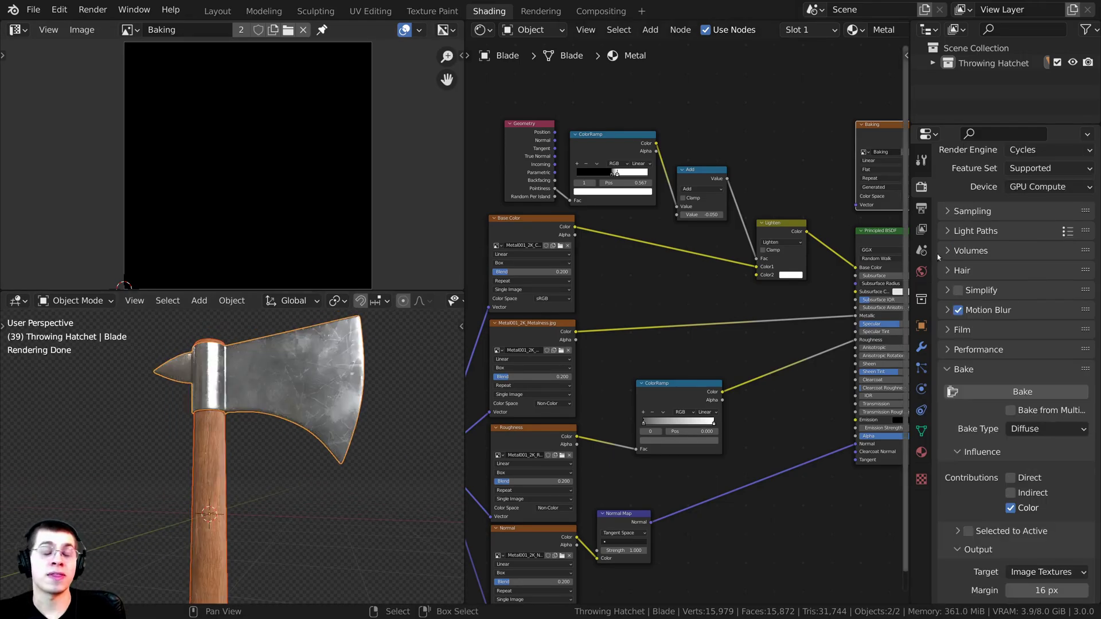
- Check the render sample count in the Sampling settings
{"action": "left_click", "coordinate": [959, 212]}
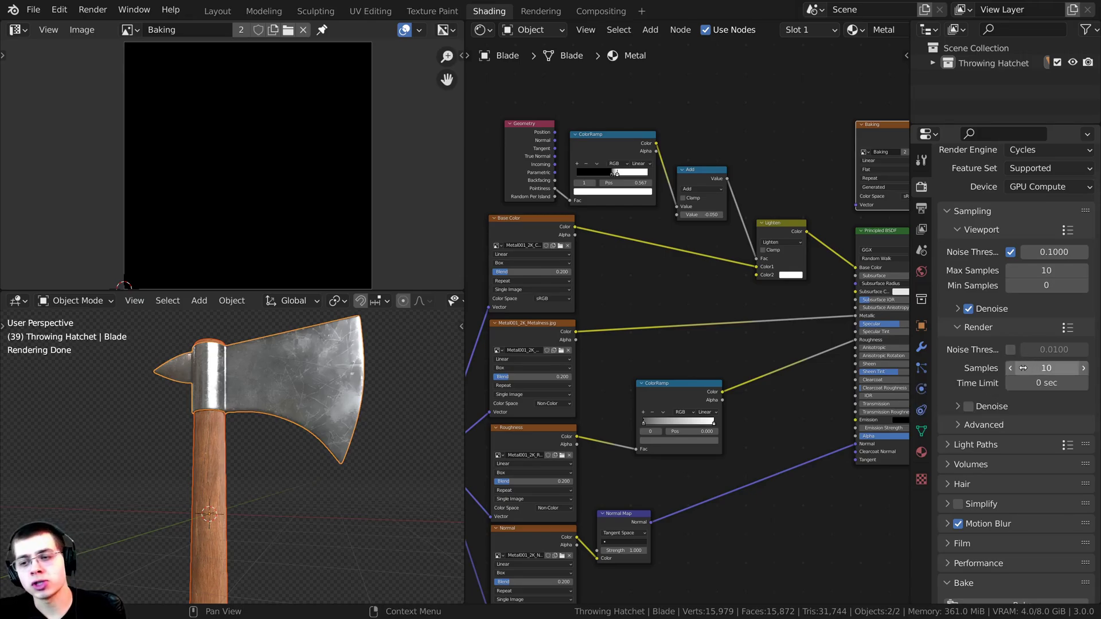
{"action": "left_click", "coordinate": [945, 213]}
{"action": "scroll", "coordinate": [995, 337], "scroll_direction": "down", "scroll_amount": 1}
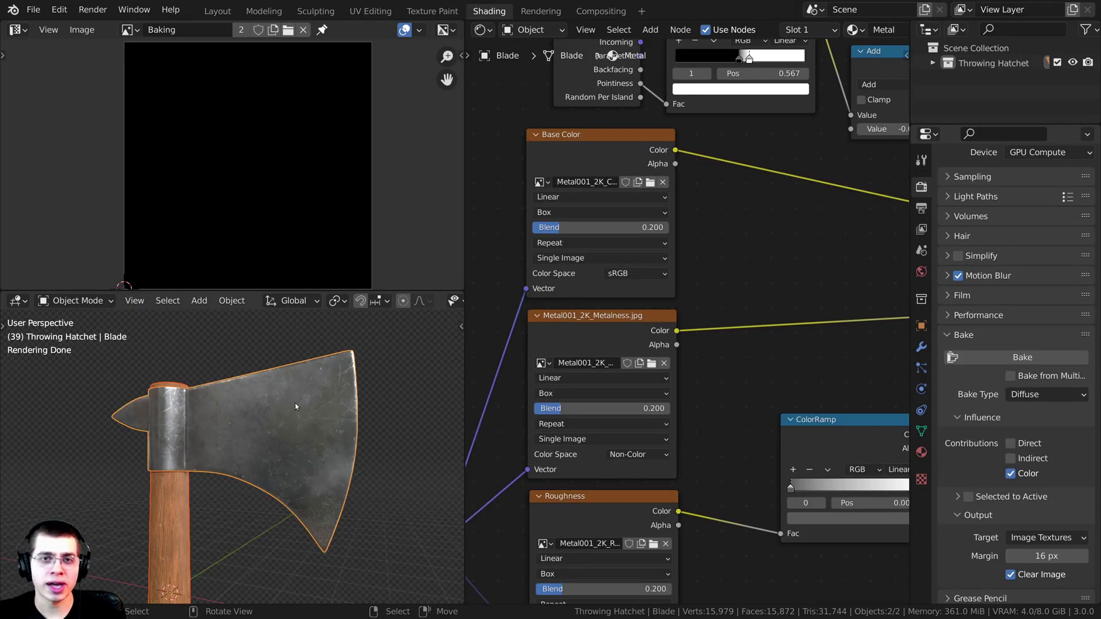
- Trace how the blade's texture nodes connect to the Principled BSDF, including its Metallic input, and compare with the rendered hatchet
{"action": "middle_click_drag", "start_coordinate": [295, 406], "coordinate": [332, 371]}
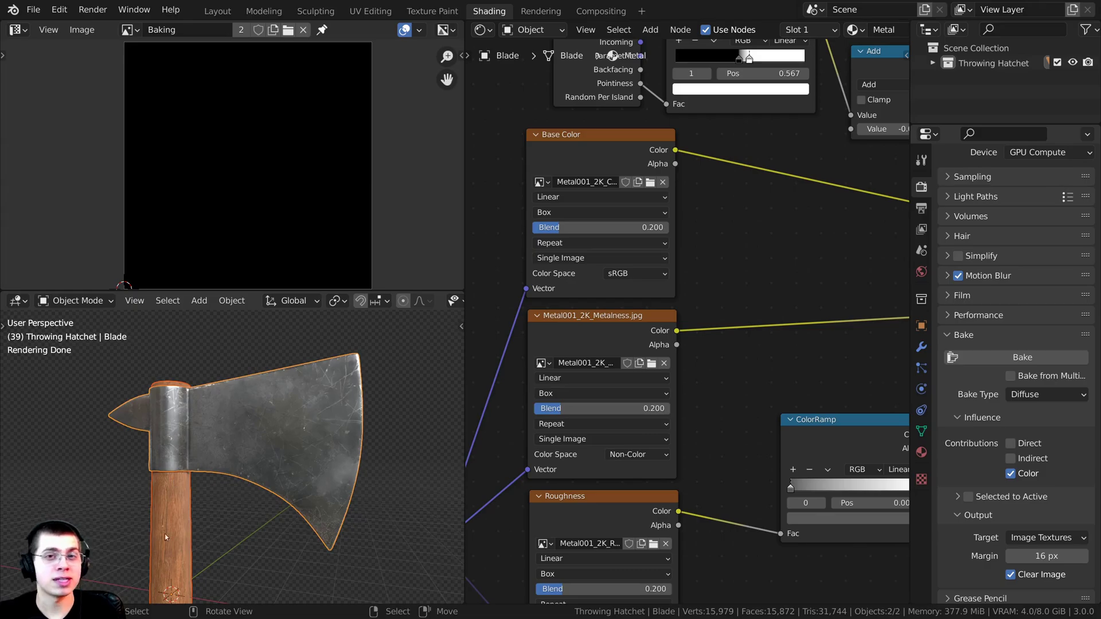
{"action": "scroll", "coordinate": [794, 320], "scroll_direction": "up", "scroll_amount": 1}
{"action": "scroll", "coordinate": [774, 326], "scroll_direction": "down", "scroll_amount": 4}
{"action": "scroll", "coordinate": [745, 334], "scroll_direction": "up", "scroll_amount": 5}
{"action": "middle_click_drag", "start_coordinate": [491, 340], "coordinate": [505, 214]}
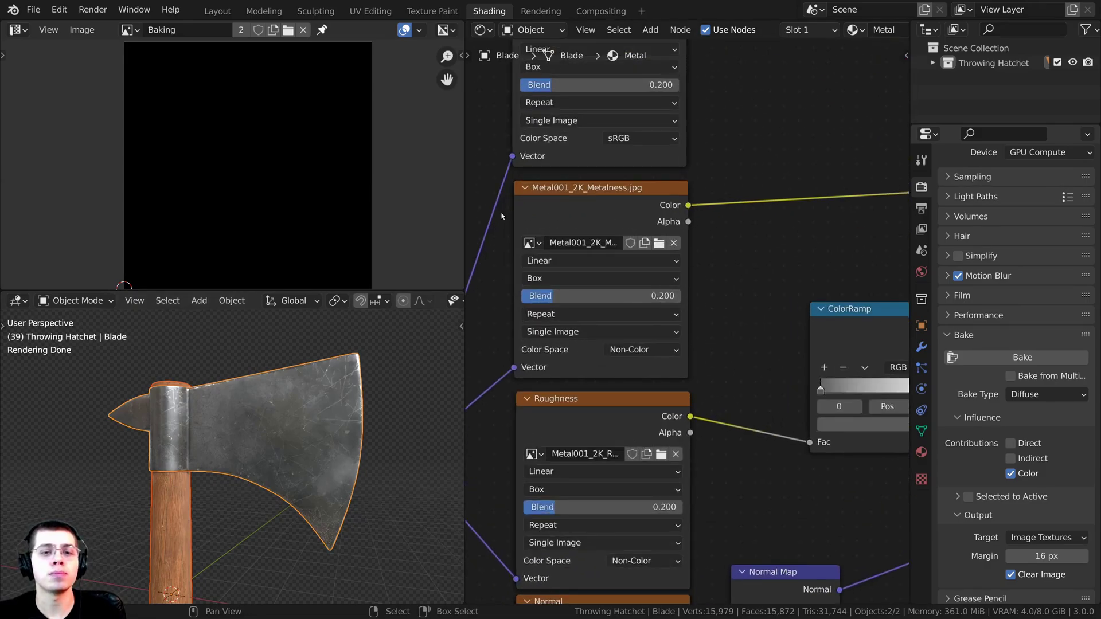
{"action": "scroll", "coordinate": [656, 230], "scroll_direction": "down", "scroll_amount": 1}
{"action": "scroll", "coordinate": [656, 230], "scroll_direction": "down", "scroll_amount": 4}
{"action": "middle_click_drag", "start_coordinate": [782, 254], "coordinate": [723, 320]}
{"action": "scroll", "coordinate": [833, 309], "scroll_direction": "up", "scroll_amount": 1}
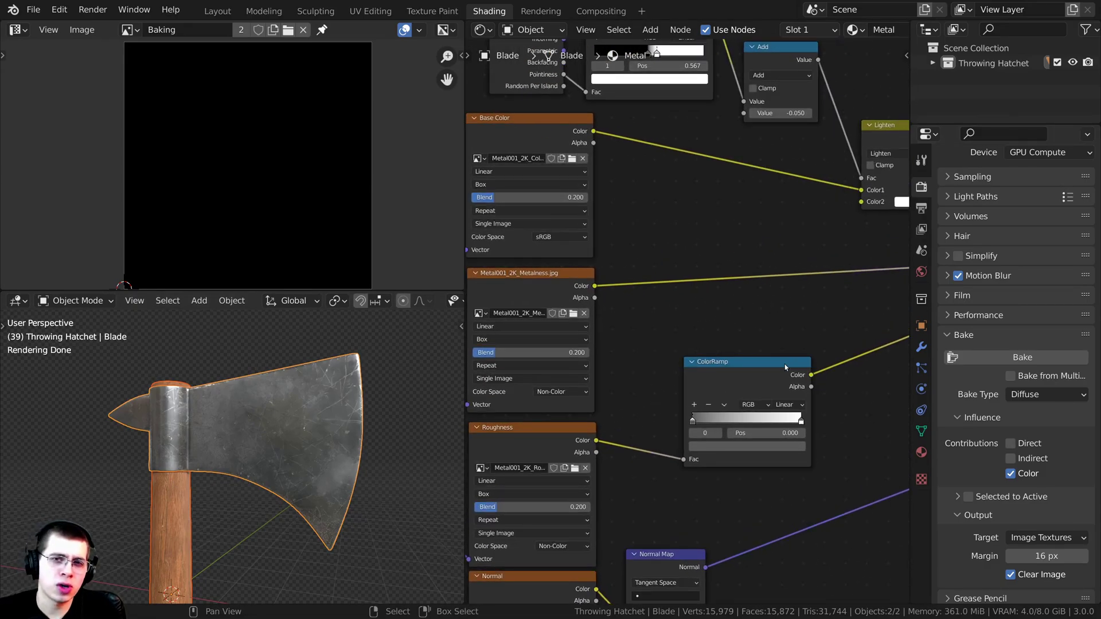
{"action": "middle_click_drag", "start_coordinate": [819, 294], "coordinate": [612, 333]}
{"action": "scroll", "coordinate": [697, 311], "scroll_direction": "up", "scroll_amount": 3}
{"action": "scroll", "coordinate": [628, 321], "scroll_direction": "down", "scroll_amount": 1}
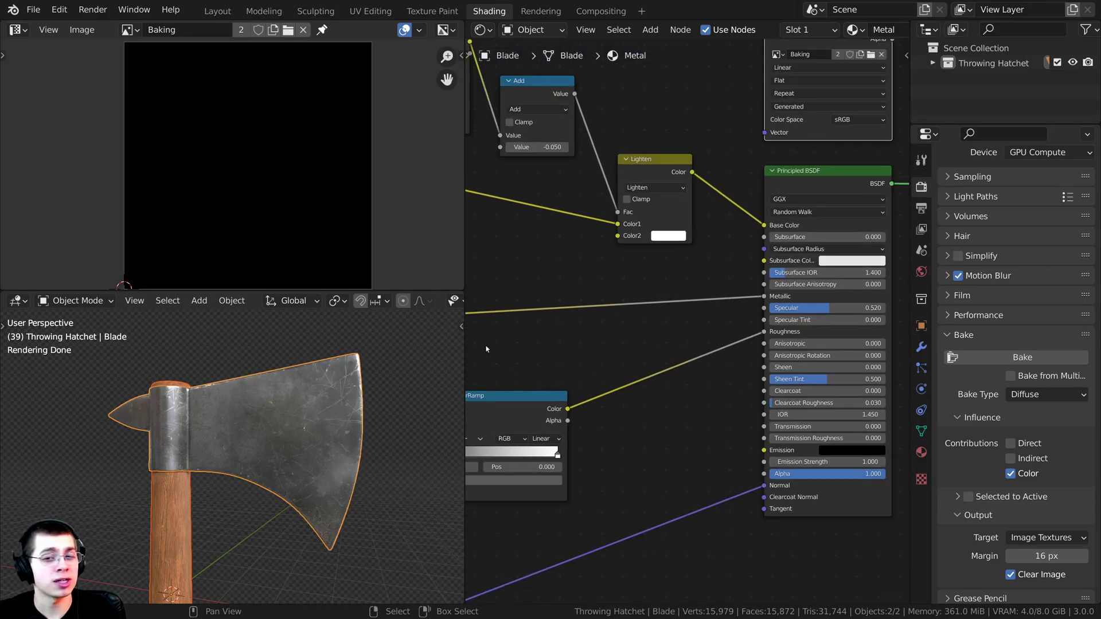
- Widen the node editor and disconnect the Metalness texture from the Metallic input of the blade's Principled BSDF
{"action": "left_click_drag", "start_coordinate": [465, 274], "coordinate": [416, 276]}
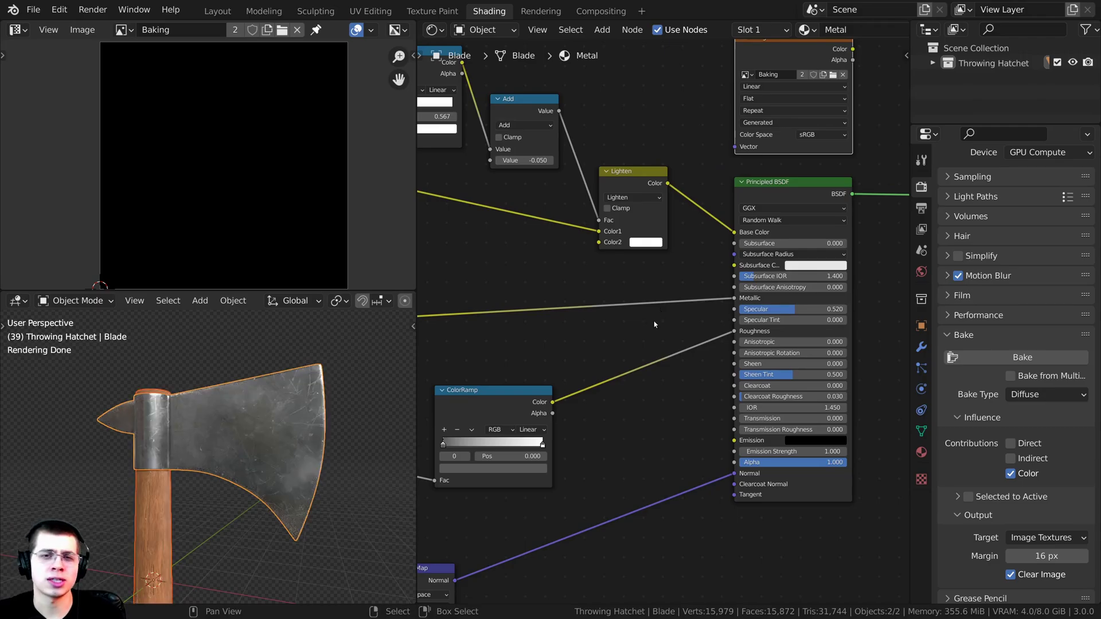
{"action": "scroll", "coordinate": [744, 307], "scroll_direction": "up", "scroll_amount": 2}
{"action": "scroll", "coordinate": [744, 307], "scroll_direction": "up", "scroll_amount": 1}
{"action": "left_click_drag", "start_coordinate": [732, 273], "coordinate": [688, 268]}
{"action": "middle_click_drag", "start_coordinate": [748, 289], "coordinate": [688, 297]}
{"action": "mouse_move", "coordinate": [683, 281]}
{"action": "left_mouse_down"}
{"action": "mouse_move", "coordinate": [812, 283]}
{"action": "mouse_move", "coordinate": [670, 282]}
{"action": "left_mouse_up"}
{"action": "scroll", "coordinate": [720, 310], "scroll_direction": "down", "scroll_amount": 2}
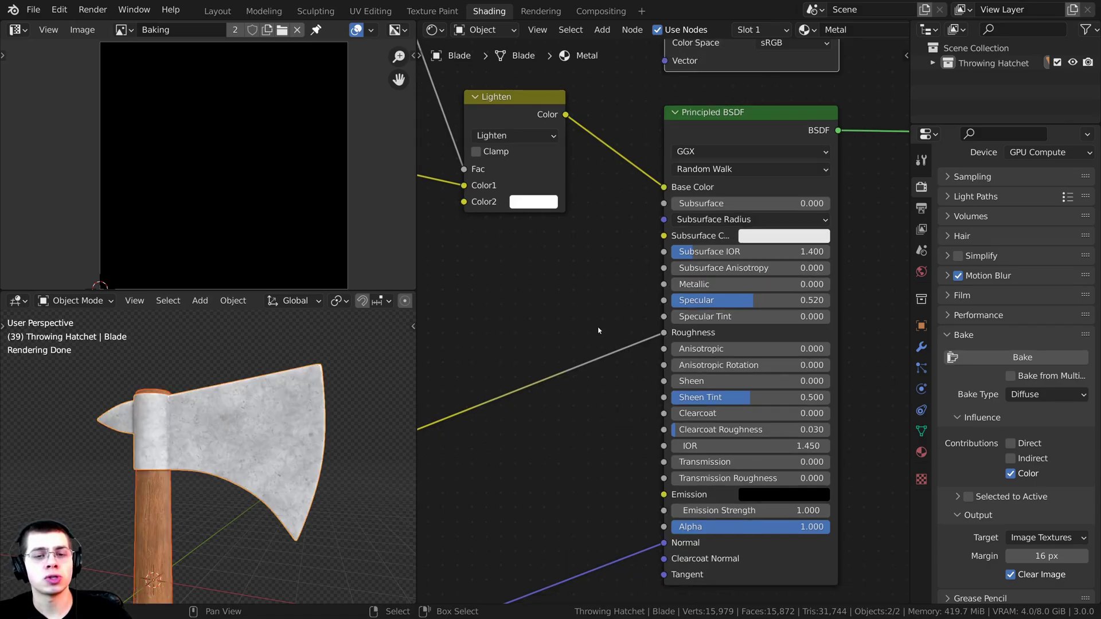
- Set the Metallic value of the blade's Principled BSDF to 0
{"action": "scroll", "coordinate": [665, 322], "scroll_direction": "down", "scroll_amount": 1}
{"action": "middle_click_drag", "start_coordinate": [550, 321], "coordinate": [502, 344]}
{"action": "scroll", "coordinate": [503, 344], "scroll_direction": "up", "scroll_amount": 1}
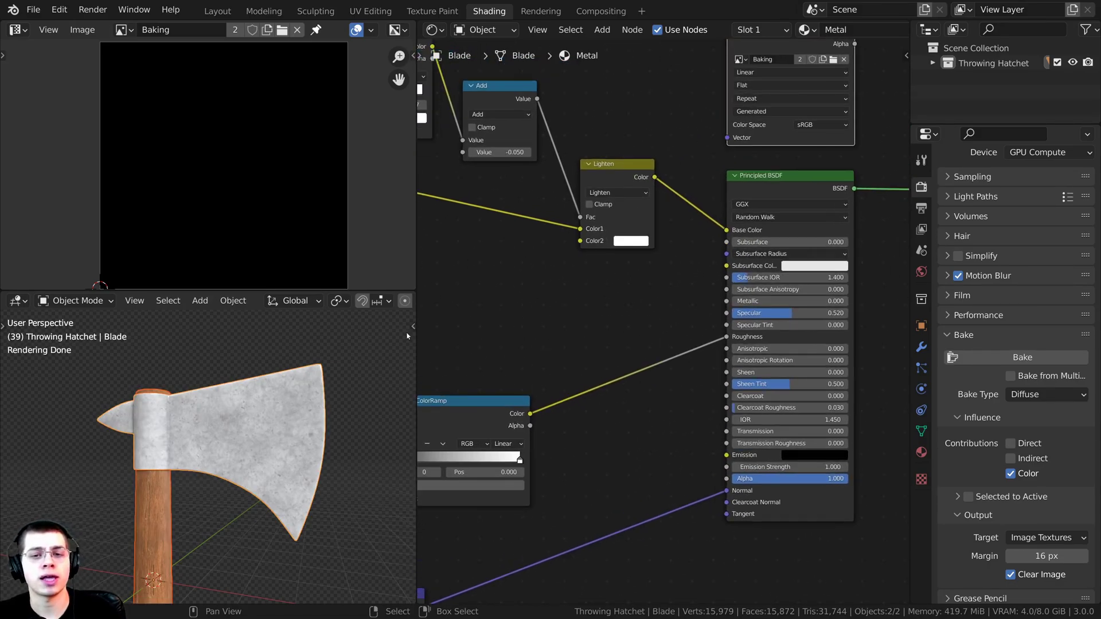
{"action": "scroll", "coordinate": [630, 297], "scroll_direction": "up", "scroll_amount": 2}
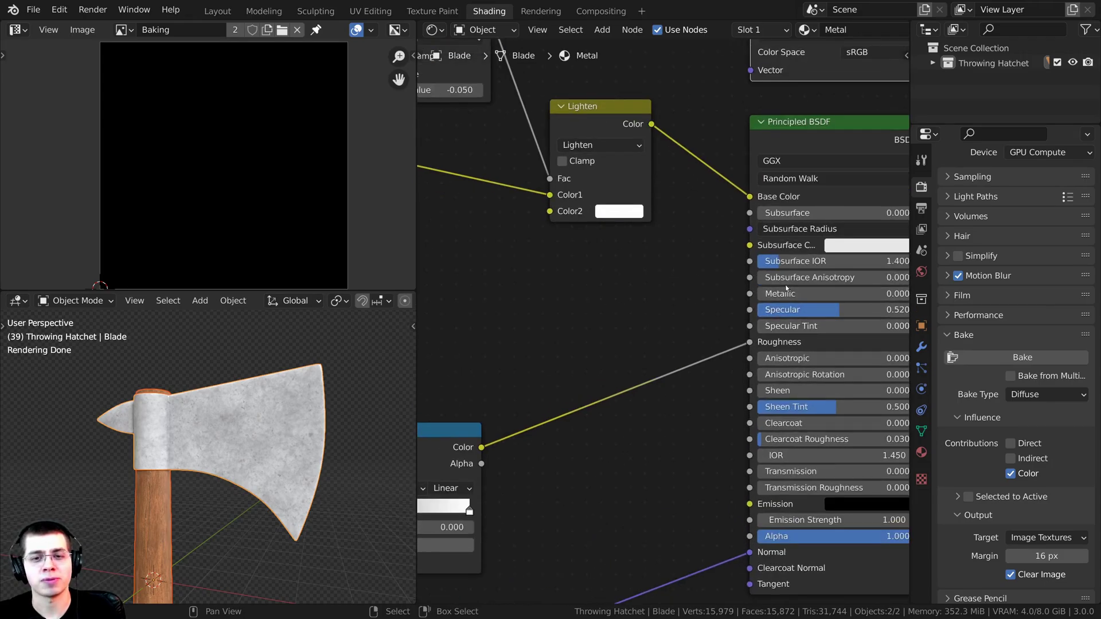
{"action": "left_click", "coordinate": [768, 300]}
{"action": "key", "text": "Return"}
{"action": "scroll", "coordinate": [636, 328], "scroll_direction": "down", "scroll_amount": 2}
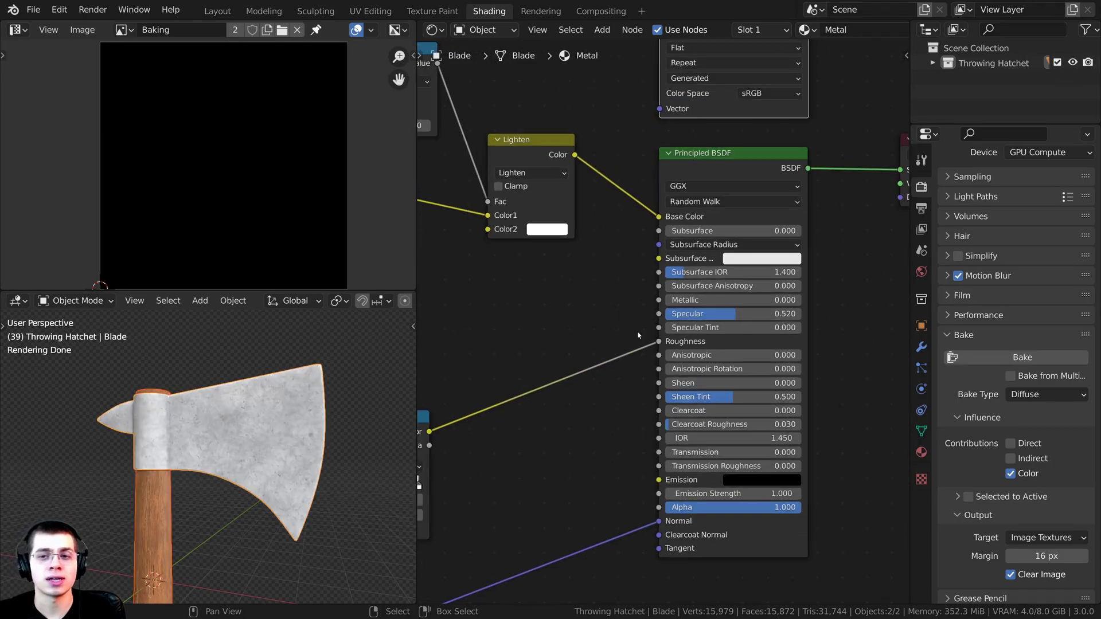
- Select the handle and blade together with the blade active, and make the Baking image texture node active in the Metal material
{"action": "scroll", "coordinate": [640, 331], "scroll_direction": "down", "scroll_amount": 4}
{"action": "middle_click_drag", "start_coordinate": [524, 280], "coordinate": [532, 361]}
{"action": "scroll", "coordinate": [532, 361], "scroll_direction": "up", "scroll_amount": 2}
{"action": "scroll", "coordinate": [229, 405], "scroll_direction": "down", "scroll_amount": 2}
{"action": "middle_click_drag", "start_coordinate": [229, 406], "coordinate": [262, 366], "text": "shift"}
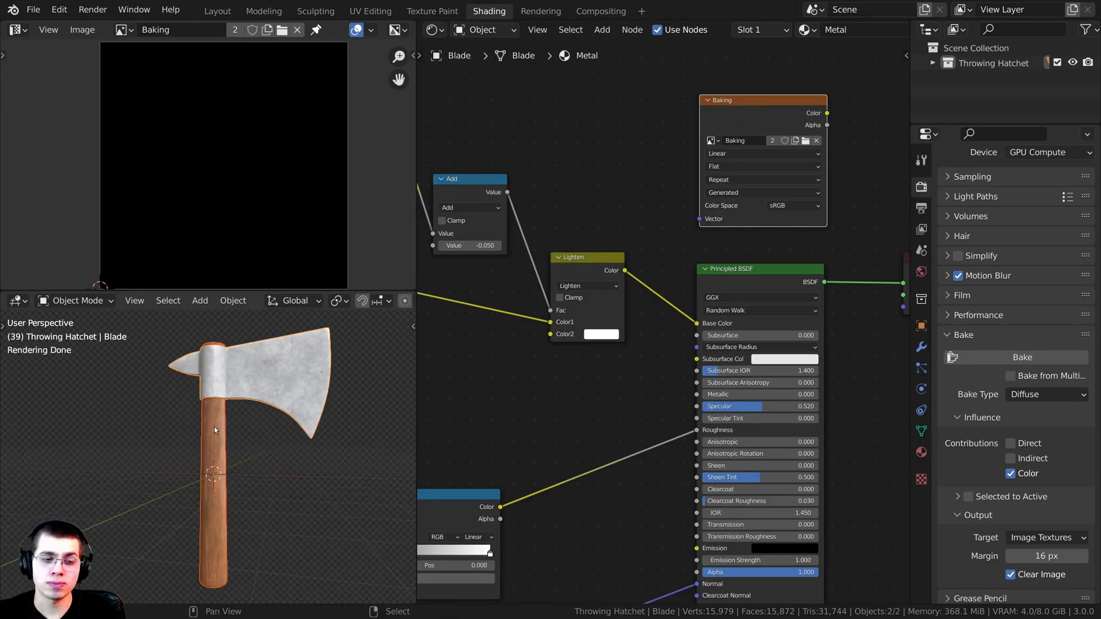
{"action": "left_click", "coordinate": [215, 425], "text": "shift"}
{"action": "left_click", "coordinate": [234, 390], "text": "shift"}
{"action": "left_click", "coordinate": [220, 410], "text": "shift"}
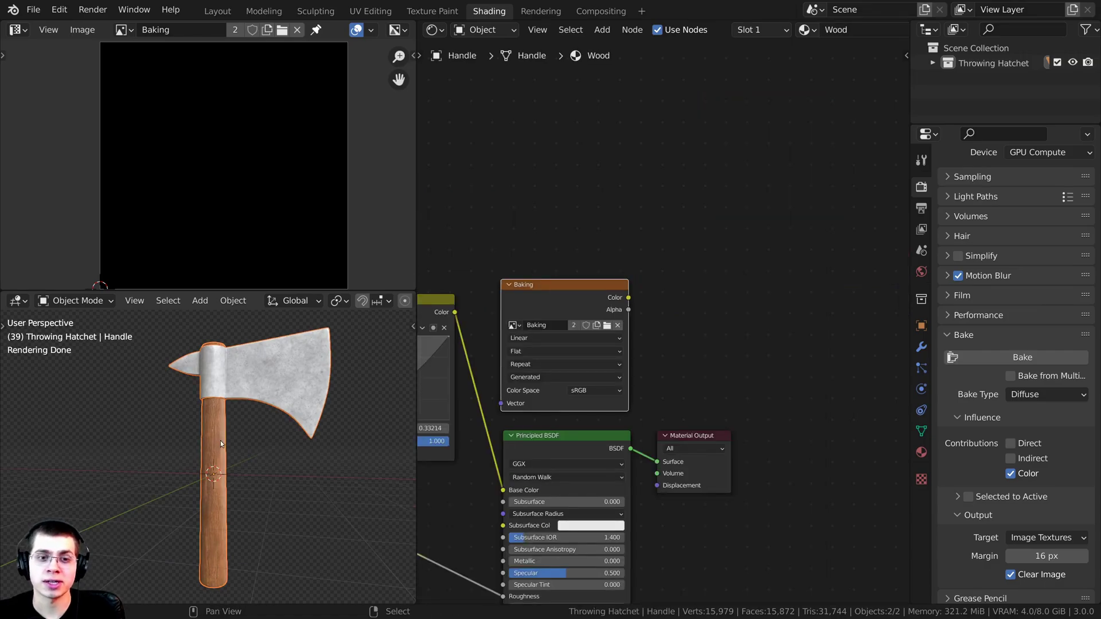
{"action": "left_click", "coordinate": [288, 376]}
{"action": "mouse_move", "coordinate": [739, 117]}
{"action": "left_mouse_down"}
{"action": "mouse_move", "coordinate": [743, 105]}
{"action": "mouse_move", "coordinate": [734, 120]}
{"action": "left_mouse_up"}
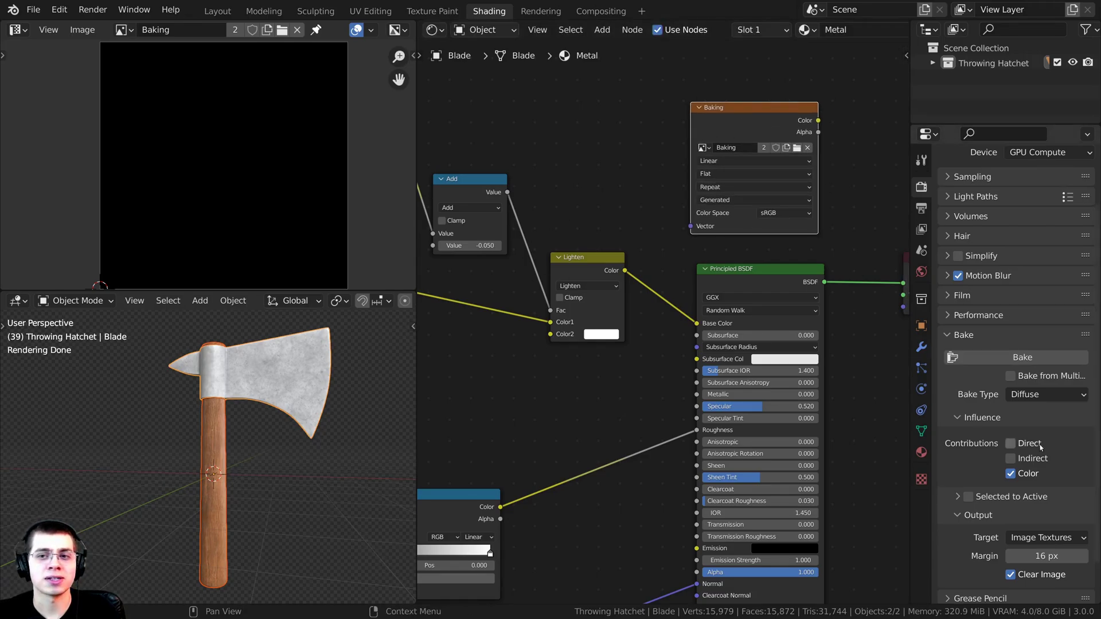
- Bake the color-only diffuse map of both objects into the Baking image and inspect the baked texture enlarged
{"action": "scroll", "coordinate": [979, 336], "scroll_direction": "down", "scroll_amount": 2}
{"action": "left_click", "coordinate": [981, 324]}
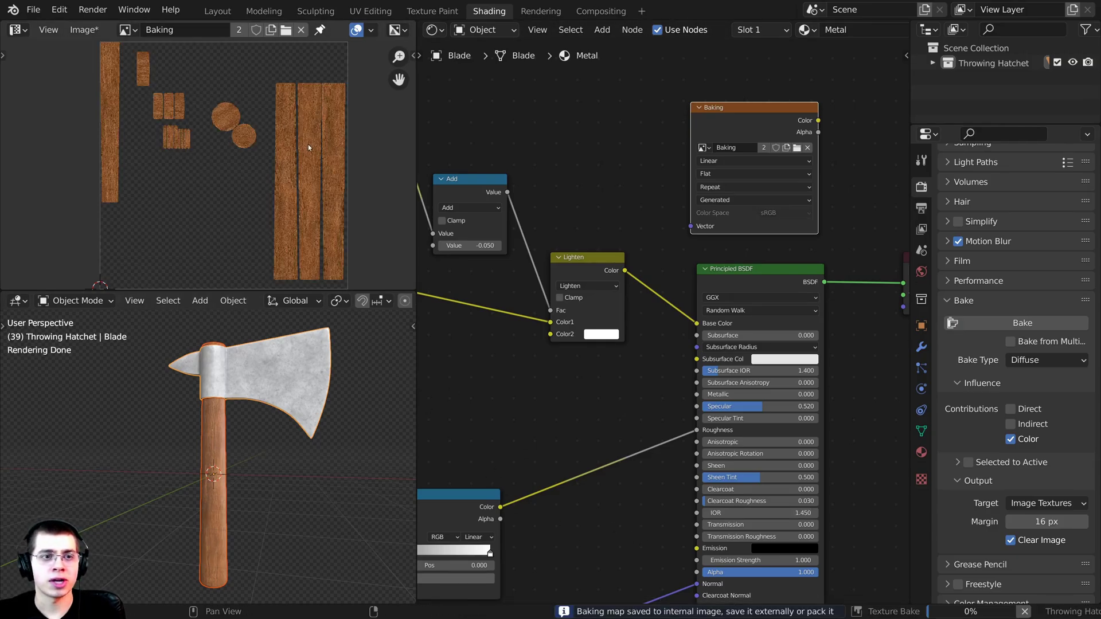
{"action": "scroll", "coordinate": [308, 143], "scroll_direction": "up", "scroll_amount": 3}
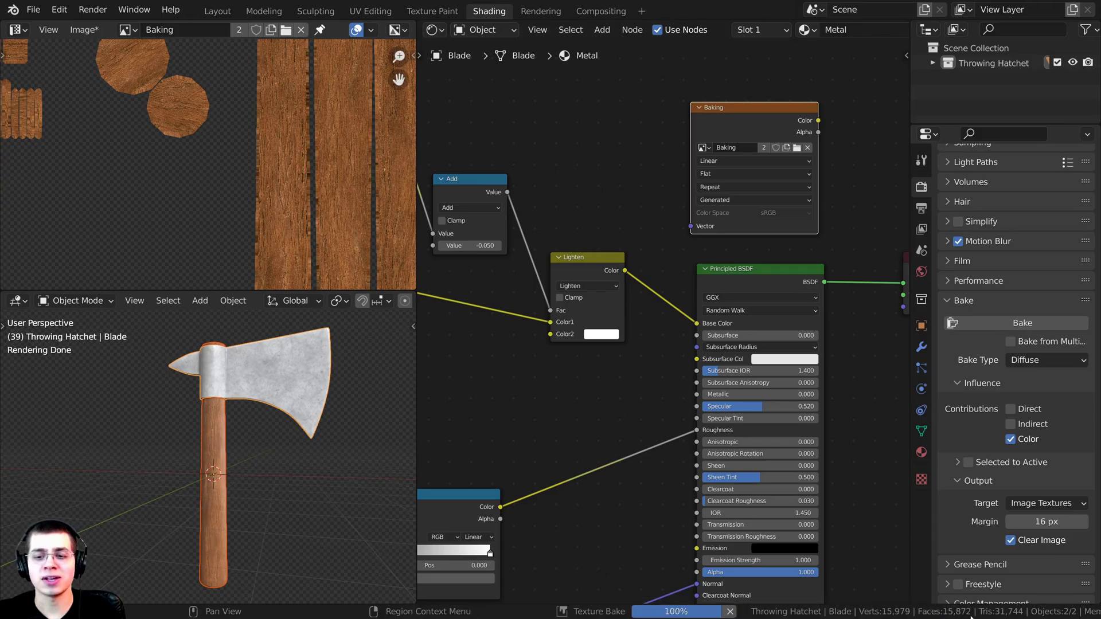
{"action": "scroll", "coordinate": [236, 248], "scroll_direction": "down", "scroll_amount": 4}
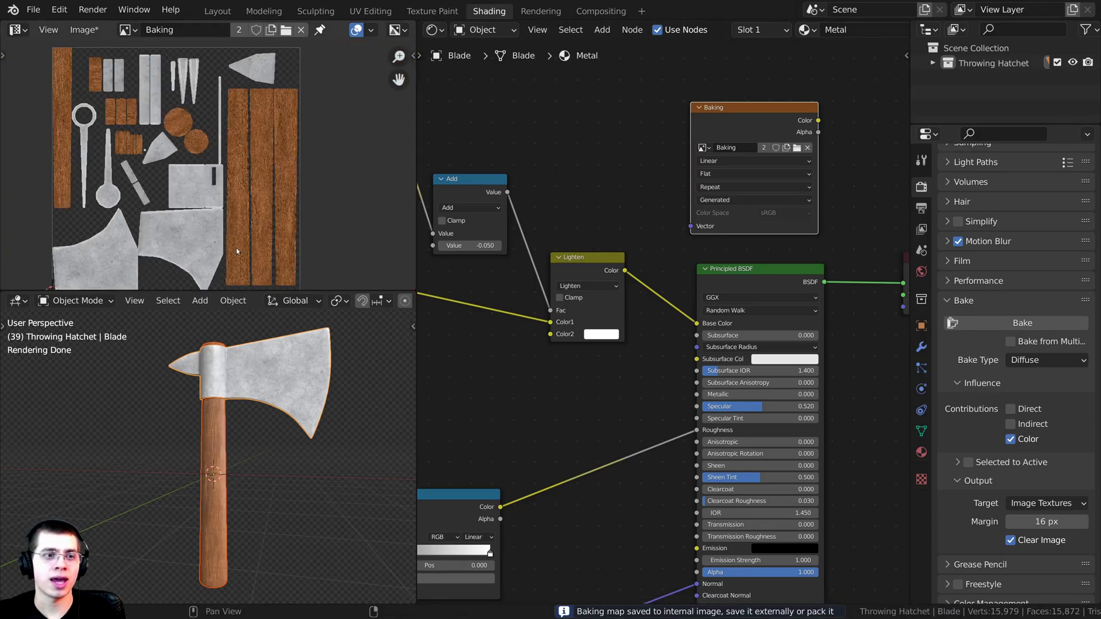
{"action": "scroll", "coordinate": [273, 199], "scroll_direction": "up", "scroll_amount": 1}
{"action": "key", "text": "ctrl+space"}
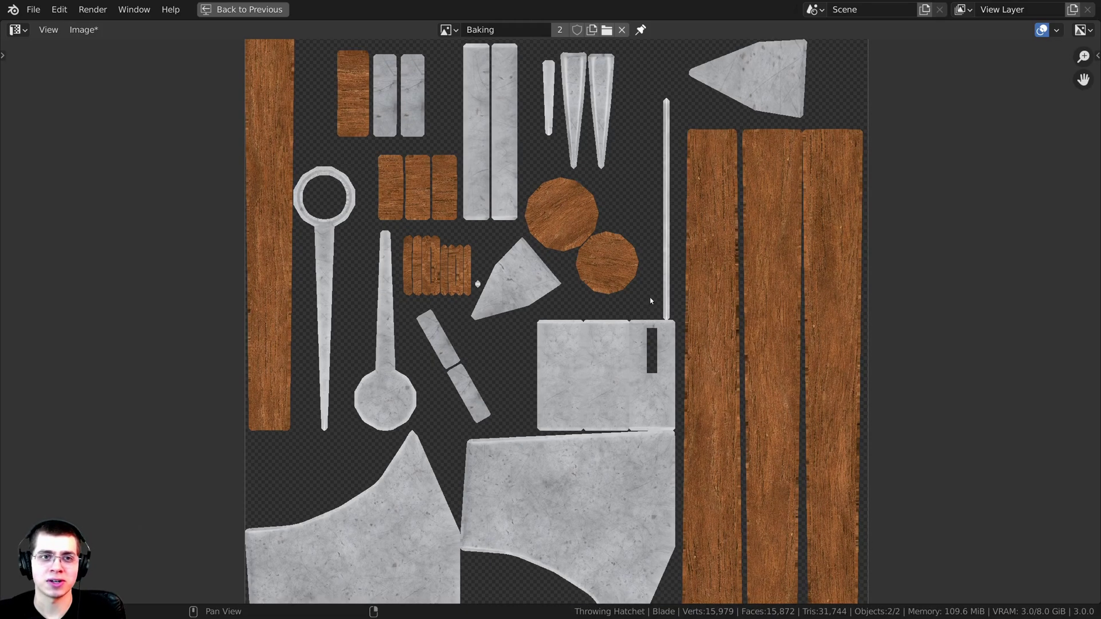
{"action": "key", "text": "ctrl+space"}
- Save the baked image as Hatchet Color.jpg in the Throwing Hatchet 3d Model folder, in JPEG format at 100% quality
{"action": "middle_click_drag", "start_coordinate": [151, 73], "coordinate": [136, 74]}
{"action": "left_click", "coordinate": [84, 30]}
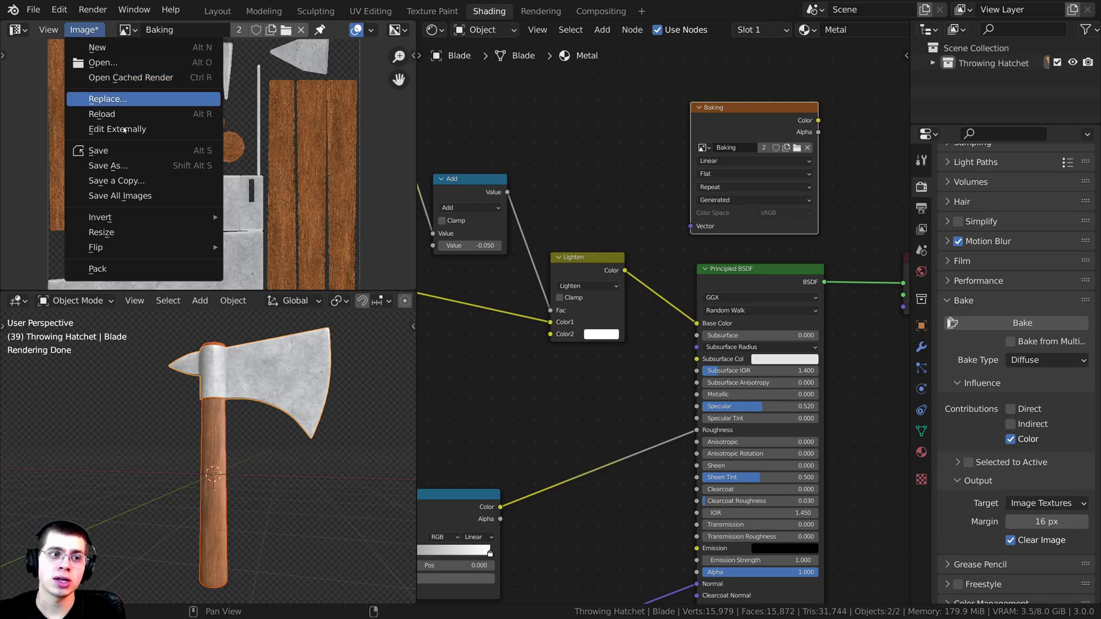
{"action": "left_click", "coordinate": [129, 170]}
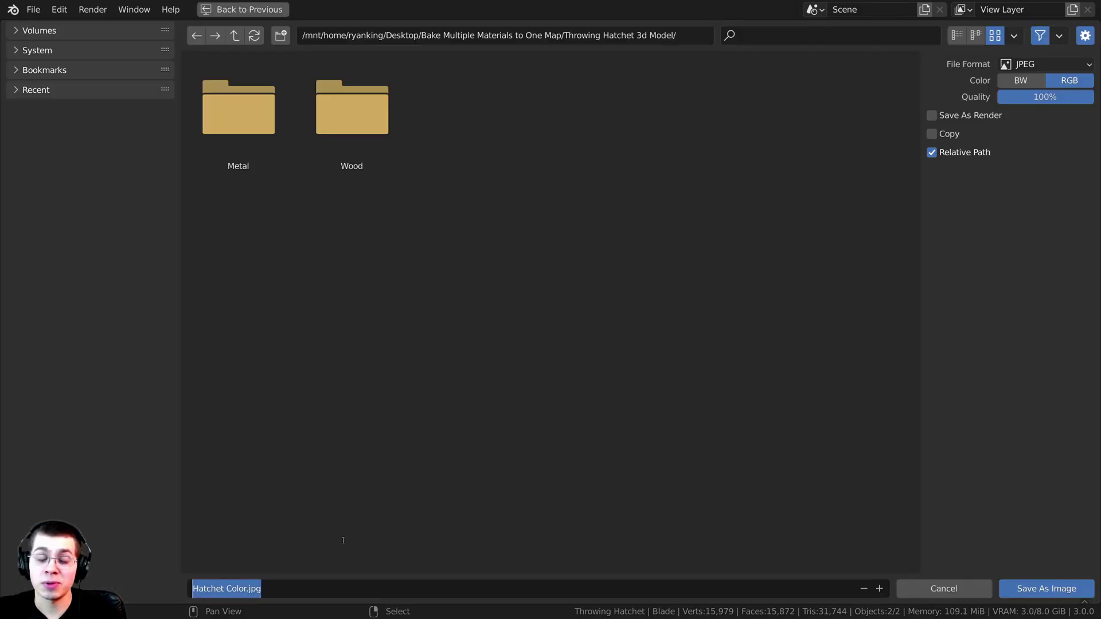
{"action": "left_click", "coordinate": [286, 558]}
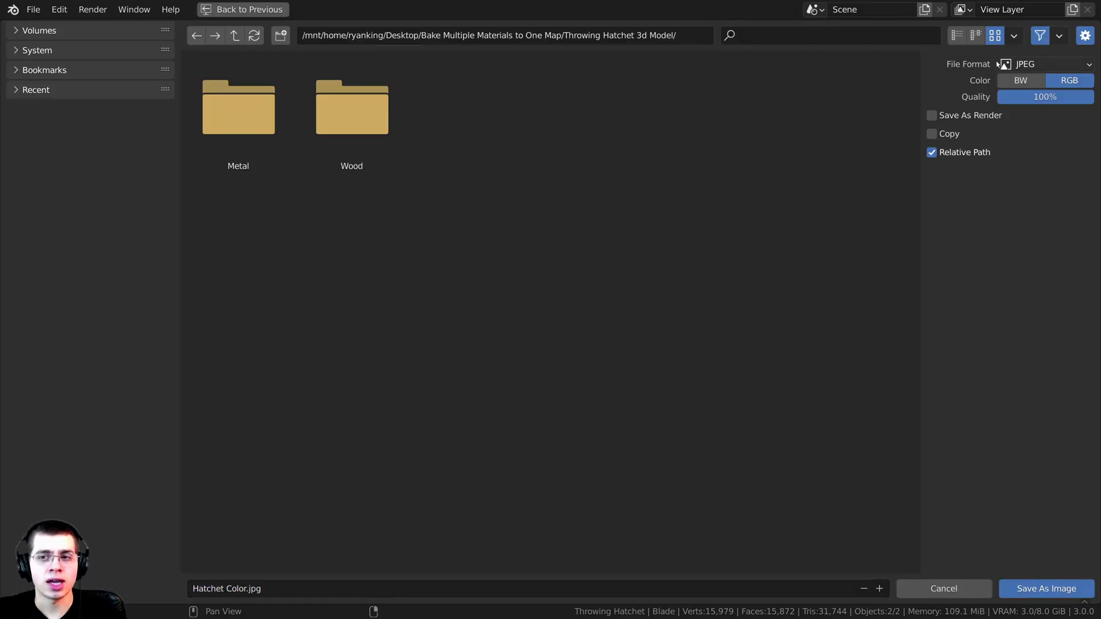
{"action": "left_click", "coordinate": [1011, 64]}
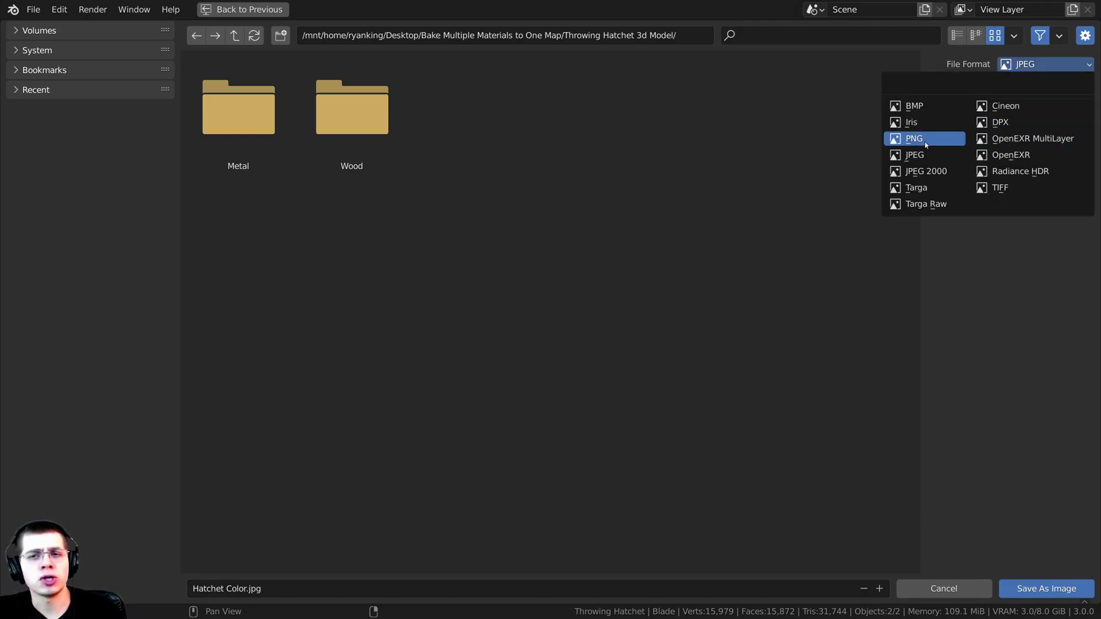
{"action": "left_click", "coordinate": [1029, 591]}
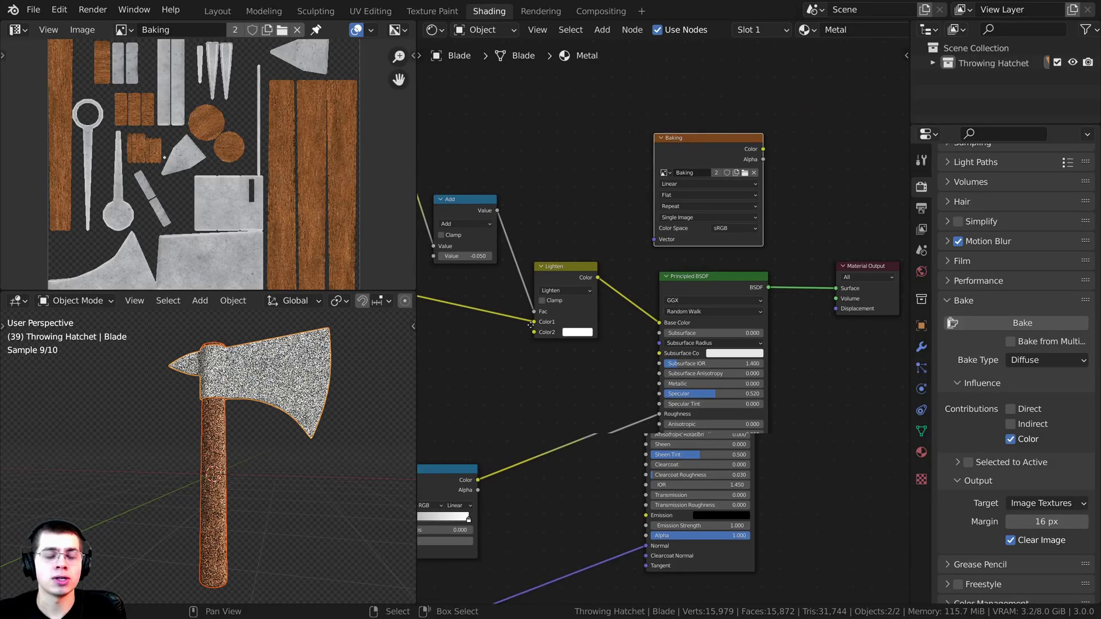
- Examine the blade's material nodes to see which textures feed the Principled BSDF and compare them with the rendered hatchet
{"action": "scroll", "coordinate": [799, 373], "scroll_direction": "up", "scroll_amount": 1}
{"action": "middle_click_drag", "start_coordinate": [799, 373], "coordinate": [813, 340]}
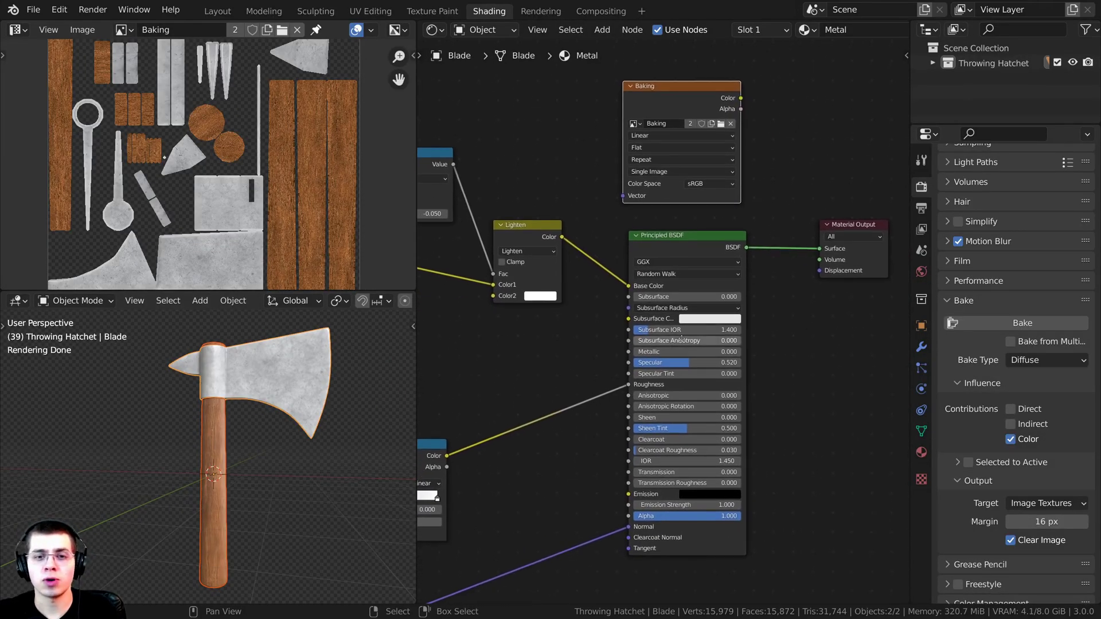
{"action": "middle_click_drag", "start_coordinate": [682, 341], "coordinate": [799, 325]}
{"action": "scroll", "coordinate": [601, 350], "scroll_direction": "down", "scroll_amount": 1}
{"action": "middle_click_drag", "start_coordinate": [635, 349], "coordinate": [659, 333]}
{"action": "scroll", "coordinate": [661, 346], "scroll_direction": "down", "scroll_amount": 1}
{"action": "scroll", "coordinate": [660, 344], "scroll_direction": "down", "scroll_amount": 2}
{"action": "scroll", "coordinate": [695, 310], "scroll_direction": "up", "scroll_amount": 1}
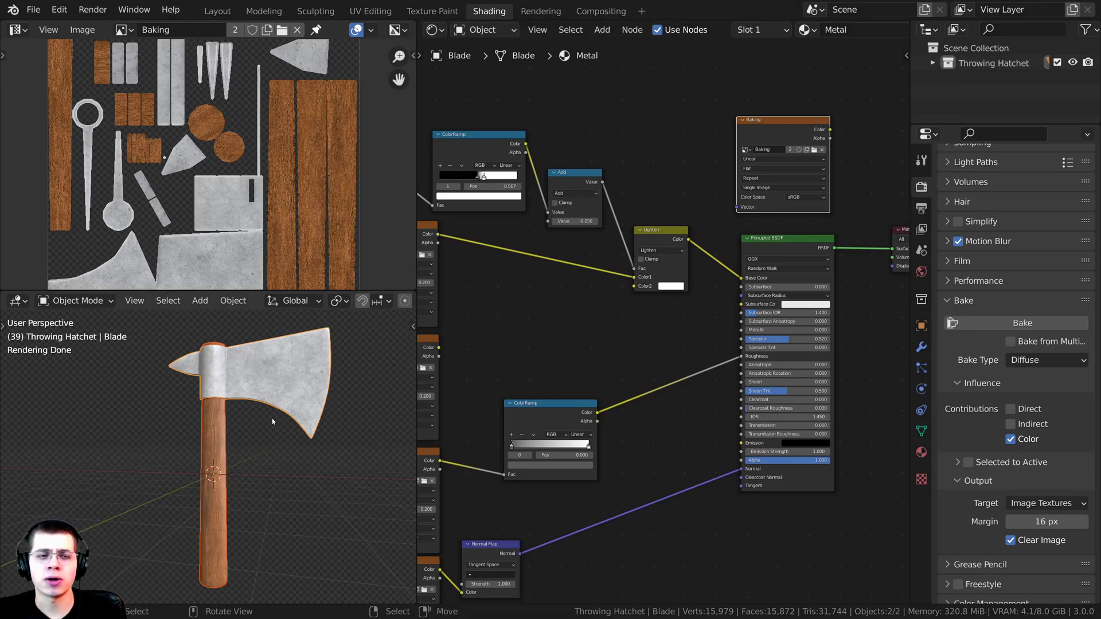
{"action": "scroll", "coordinate": [711, 321], "scroll_direction": "up", "scroll_amount": 3}
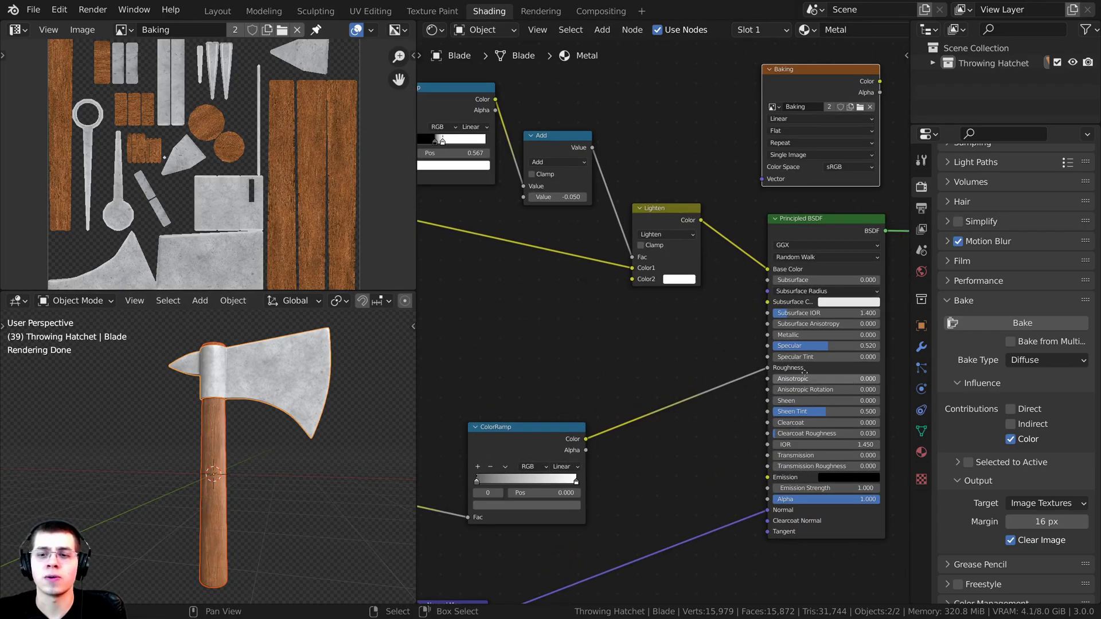
- Set the bake type to Emit
{"action": "left_click", "coordinate": [1030, 362]}
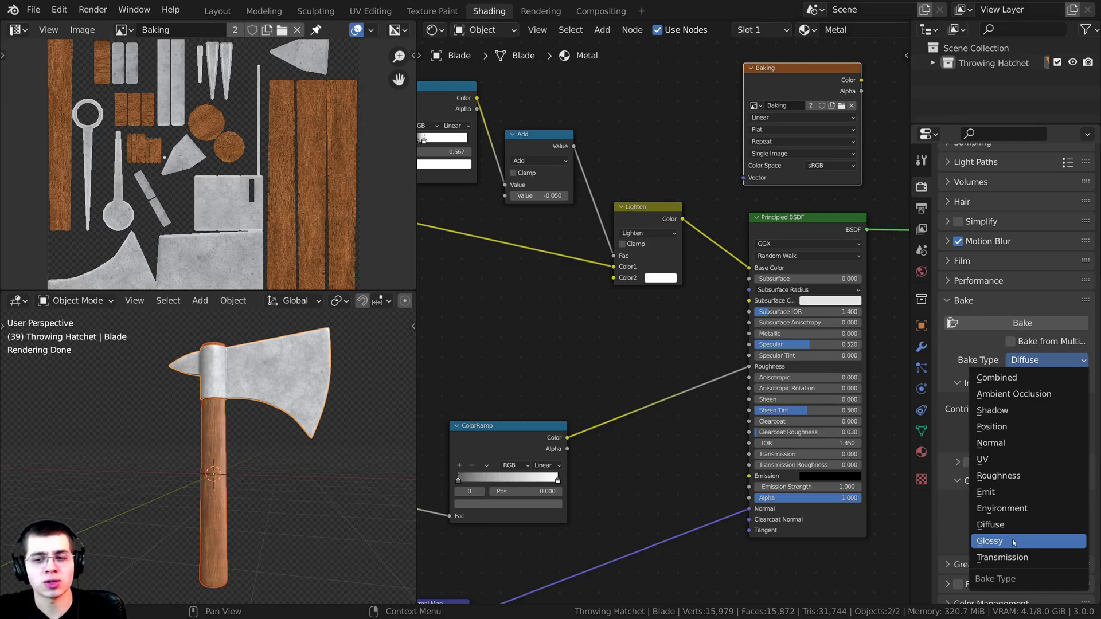
{"action": "scroll", "coordinate": [1013, 362], "scroll_direction": "down", "scroll_amount": 1}
{"action": "left_click", "coordinate": [1011, 352]}
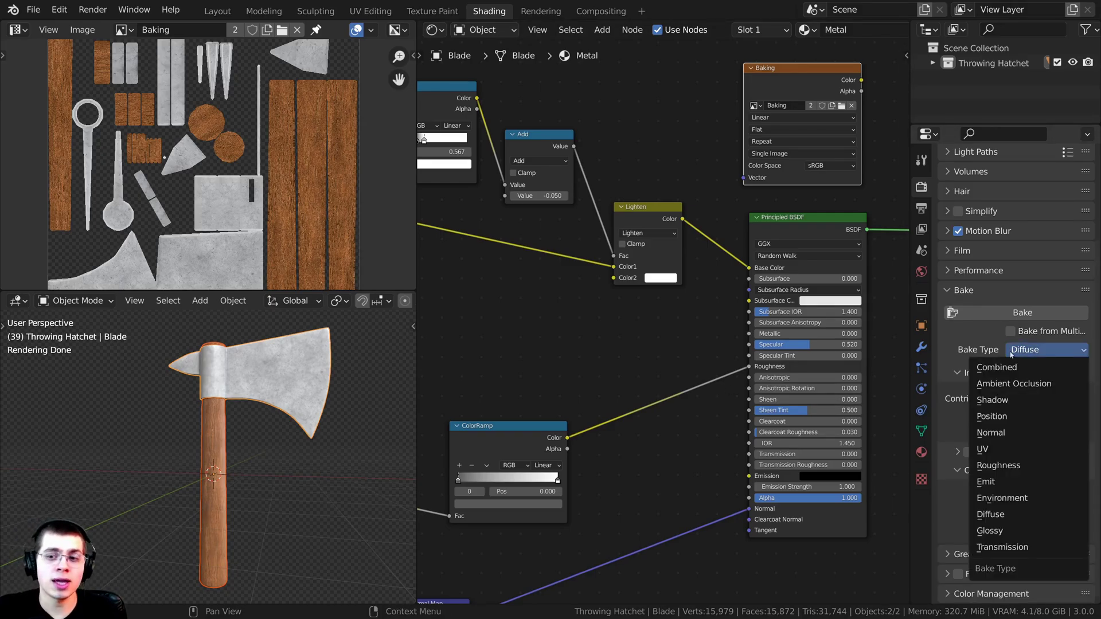
{"action": "left_click", "coordinate": [1005, 485]}
- Connect the Metalness texture's Color output to the Emission input of the blade's Principled BSDF and check the blade in the viewport
{"action": "key", "text": "Home"}
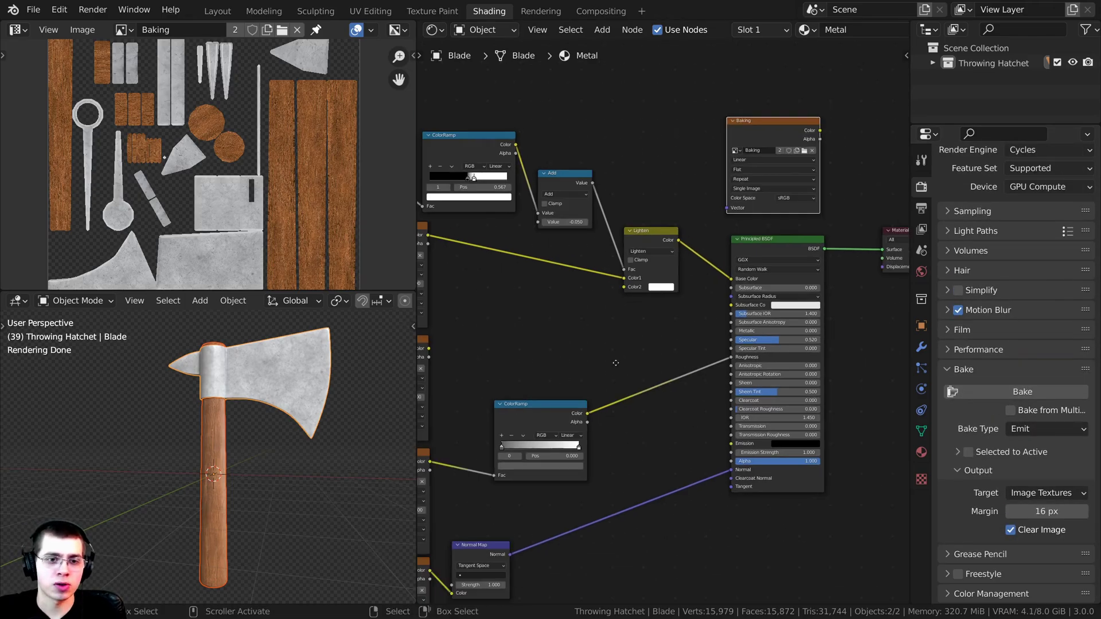
{"action": "scroll", "coordinate": [573, 258], "scroll_direction": "up", "scroll_amount": 5}
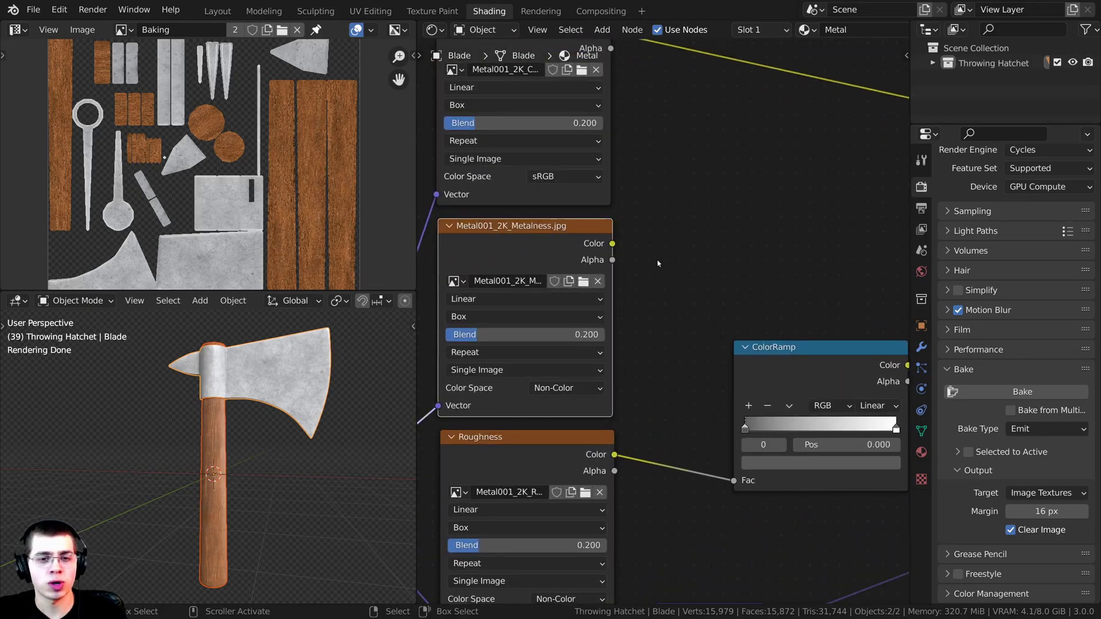
{"action": "scroll", "coordinate": [657, 260], "scroll_direction": "down", "scroll_amount": 3}
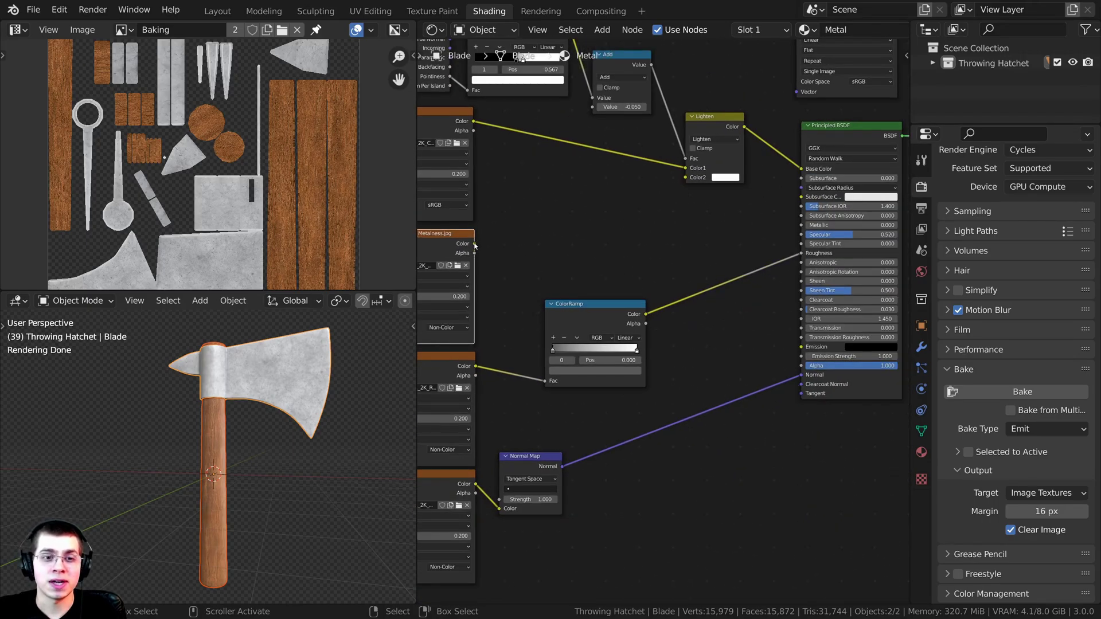
{"action": "left_click_drag", "start_coordinate": [474, 244], "coordinate": [803, 347]}
{"action": "scroll", "coordinate": [492, 234], "scroll_direction": "up", "scroll_amount": 2}
{"action": "middle_click_drag", "start_coordinate": [596, 243], "coordinate": [263, 189]}
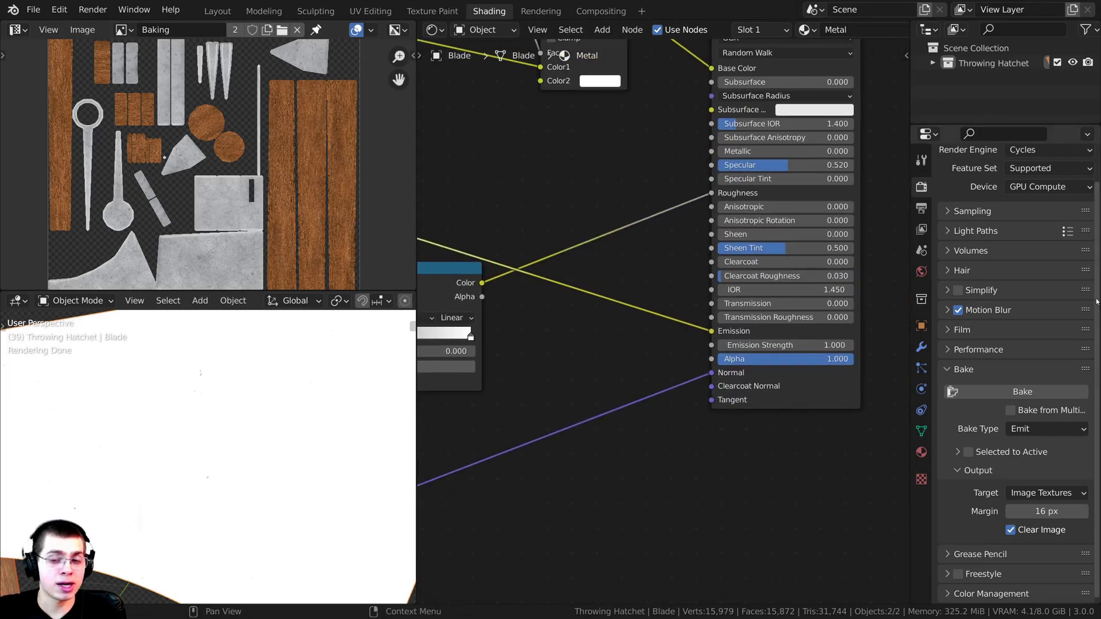
{"action": "middle_click_drag", "start_coordinate": [253, 417], "coordinate": [259, 432], "text": "shift"}
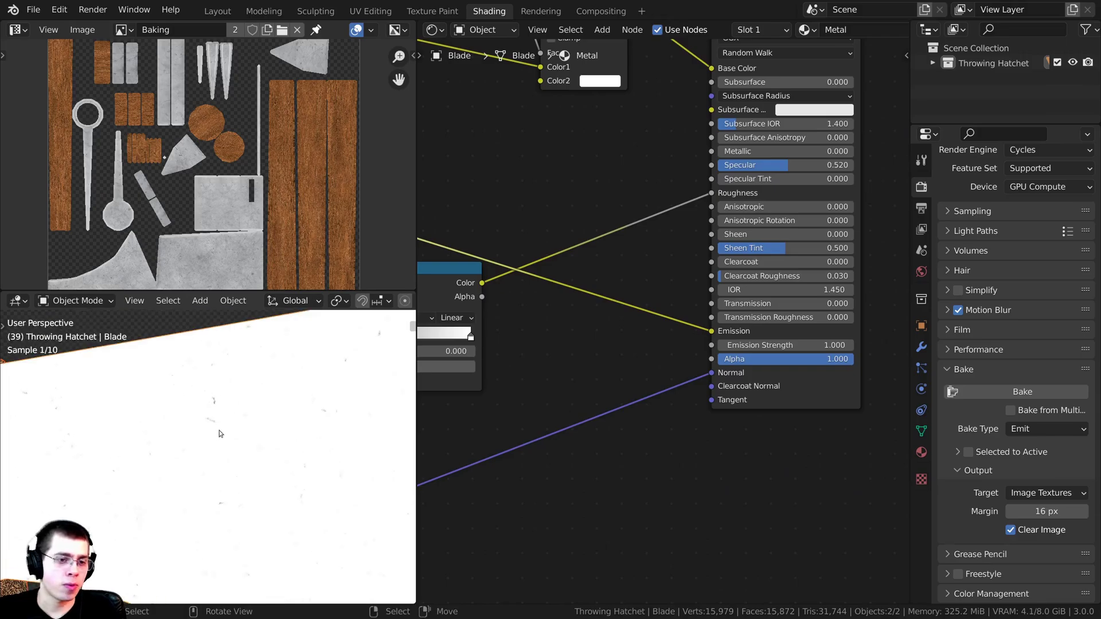
{"action": "scroll", "coordinate": [659, 281], "scroll_direction": "down", "scroll_amount": 3}
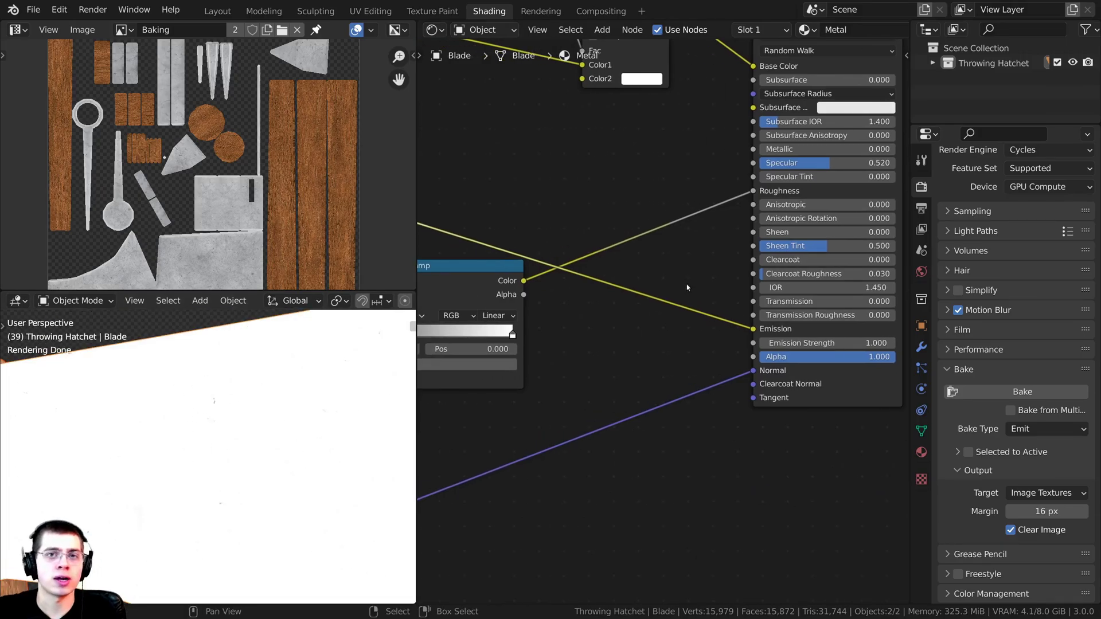
{"action": "scroll", "coordinate": [230, 393], "scroll_direction": "down", "scroll_amount": 5}
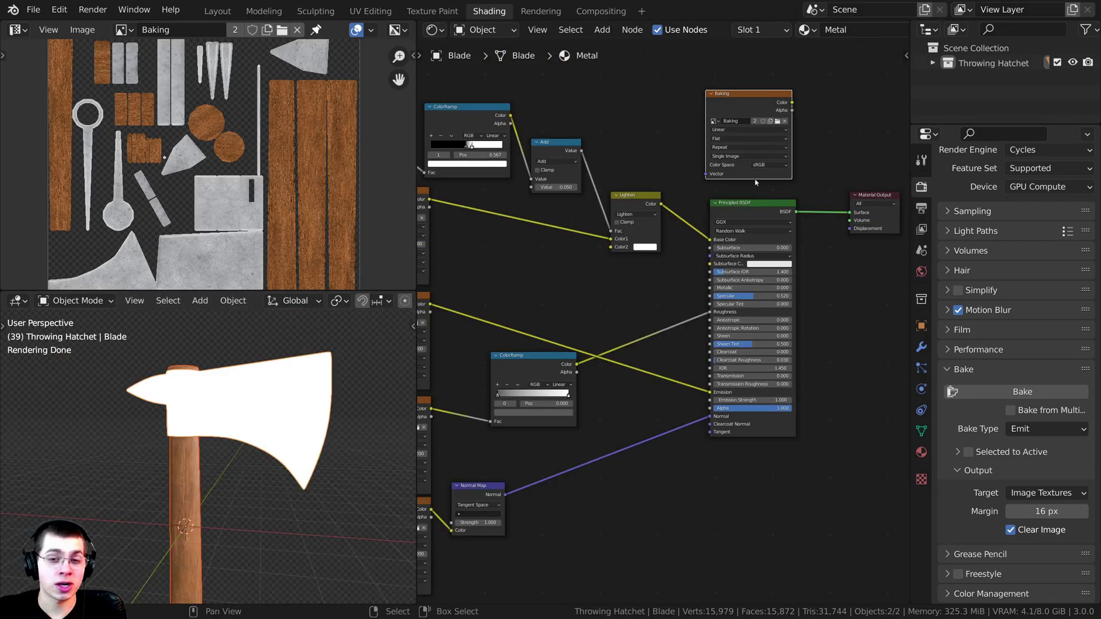
- Make the Baking image node active, bake the Emit map of both objects, and inspect the baked metalness for the blade's dark specks
{"action": "scroll", "coordinate": [725, 114], "scroll_direction": "up", "scroll_amount": 6}
{"action": "middle_click_drag", "start_coordinate": [725, 115], "coordinate": [688, 166]}
{"action": "mouse_move", "coordinate": [700, 142]}
{"action": "left_mouse_down"}
{"action": "mouse_move", "coordinate": [714, 143]}
{"action": "mouse_move", "coordinate": [702, 140]}
{"action": "left_mouse_up"}
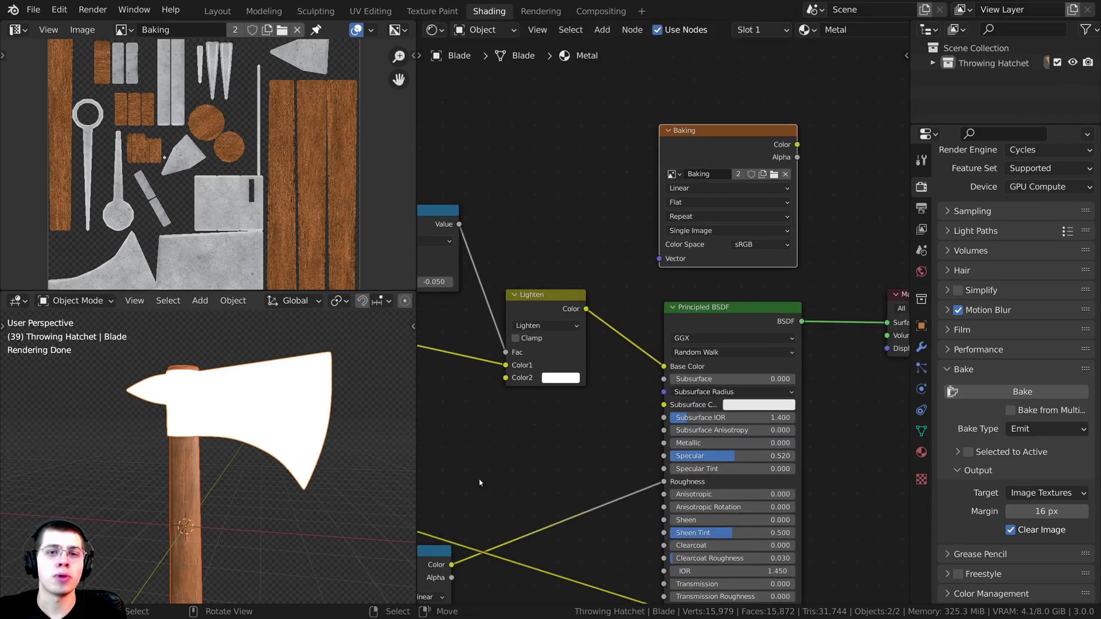
{"action": "left_click", "coordinate": [1012, 393]}
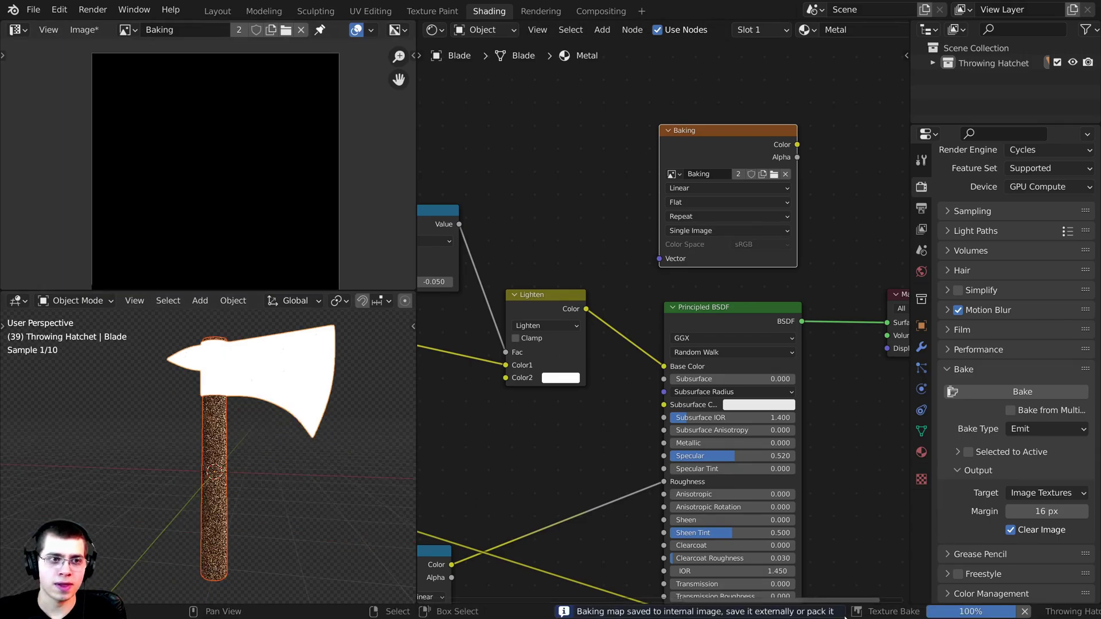
{"action": "scroll", "coordinate": [289, 237], "scroll_direction": "up", "scroll_amount": 6}
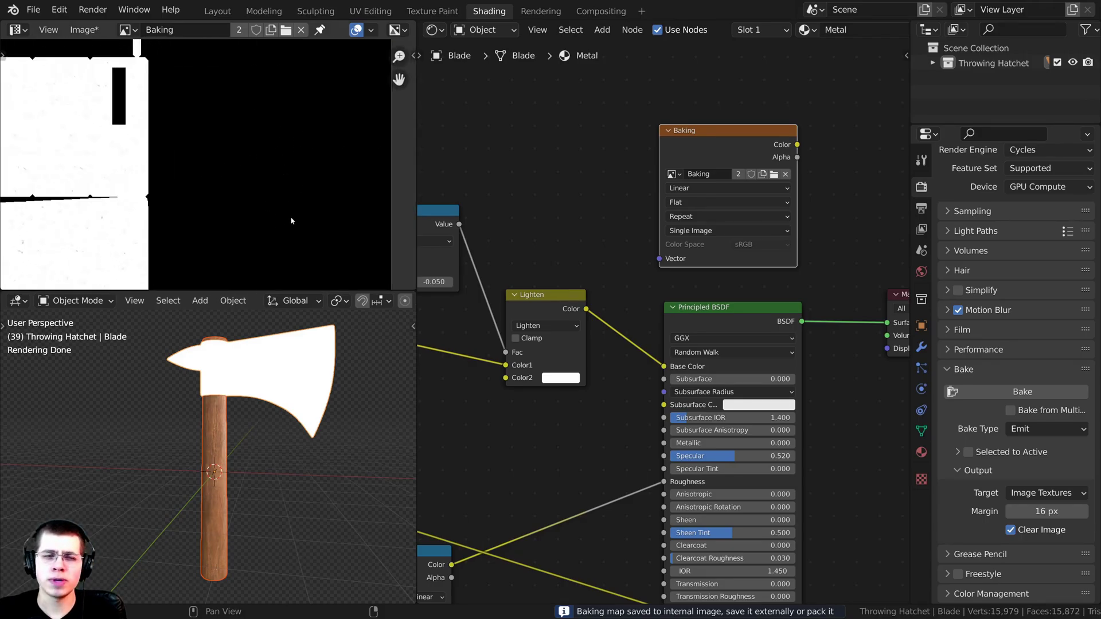
{"action": "scroll", "coordinate": [215, 512], "scroll_direction": "up", "scroll_amount": 5}
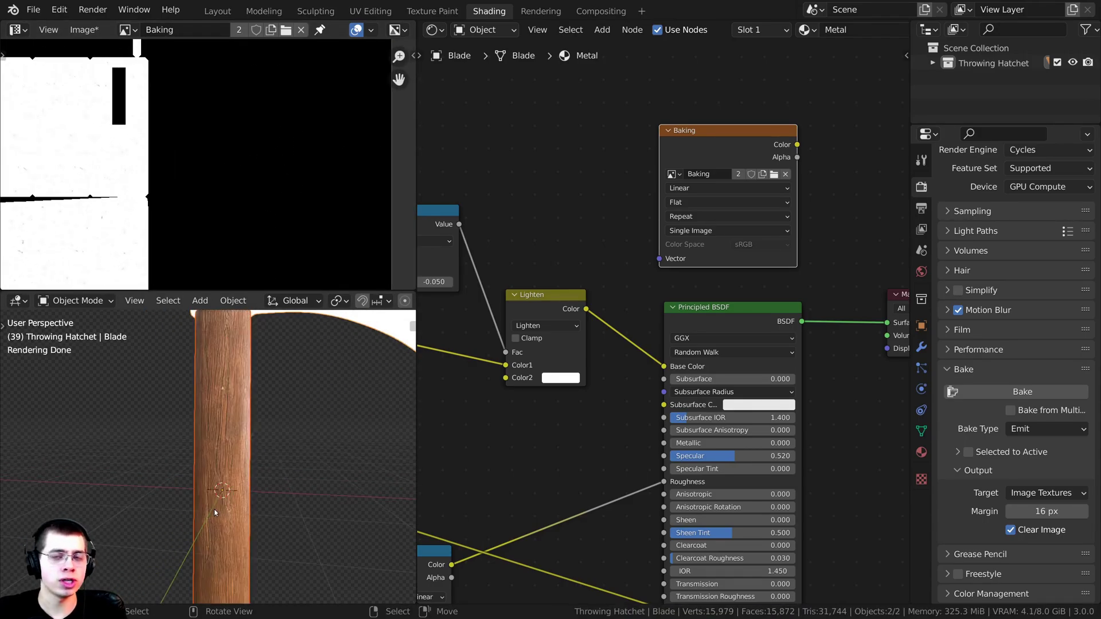
{"action": "scroll", "coordinate": [189, 193], "scroll_direction": "down", "scroll_amount": 3}
{"action": "scroll", "coordinate": [235, 153], "scroll_direction": "up", "scroll_amount": 5}
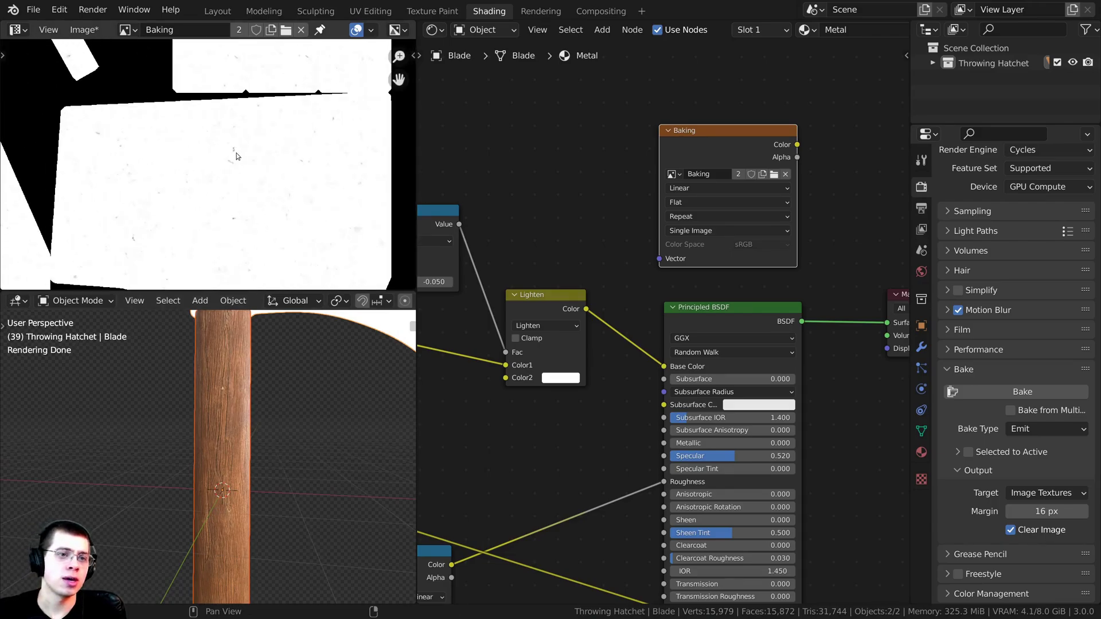
{"action": "scroll", "coordinate": [232, 153], "scroll_direction": "down", "scroll_amount": 4}
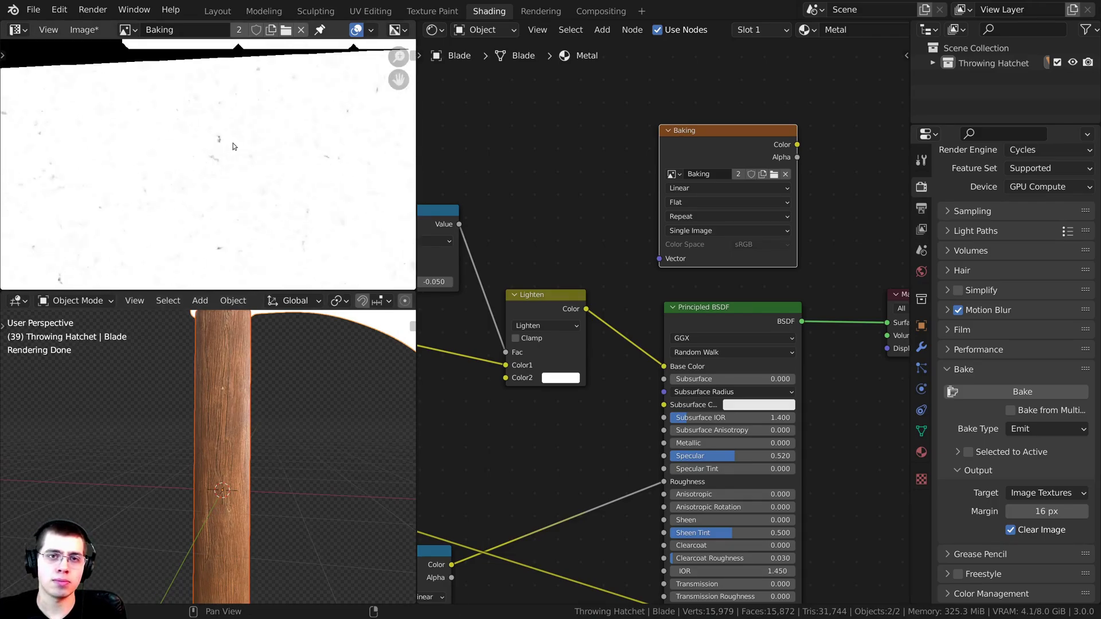
{"action": "scroll", "coordinate": [190, 163], "scroll_direction": "down", "scroll_amount": 5}
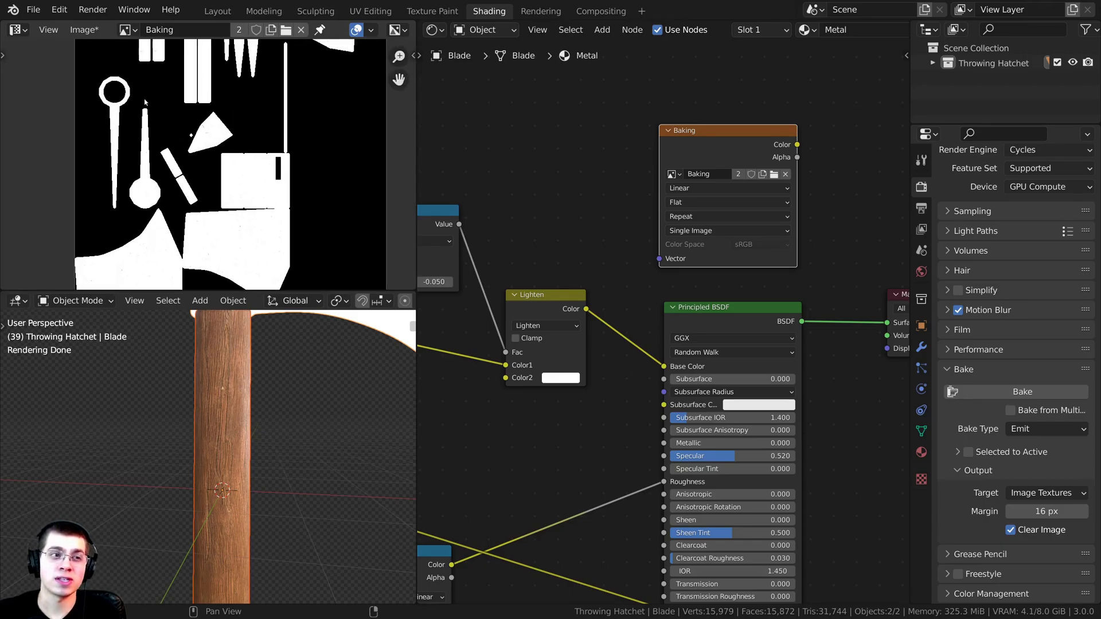
- Save the baked metalness image as Hatchet Metalness.jpg in the Throwing Hatchet 3d Model folder
{"action": "left_click", "coordinate": [84, 29]}
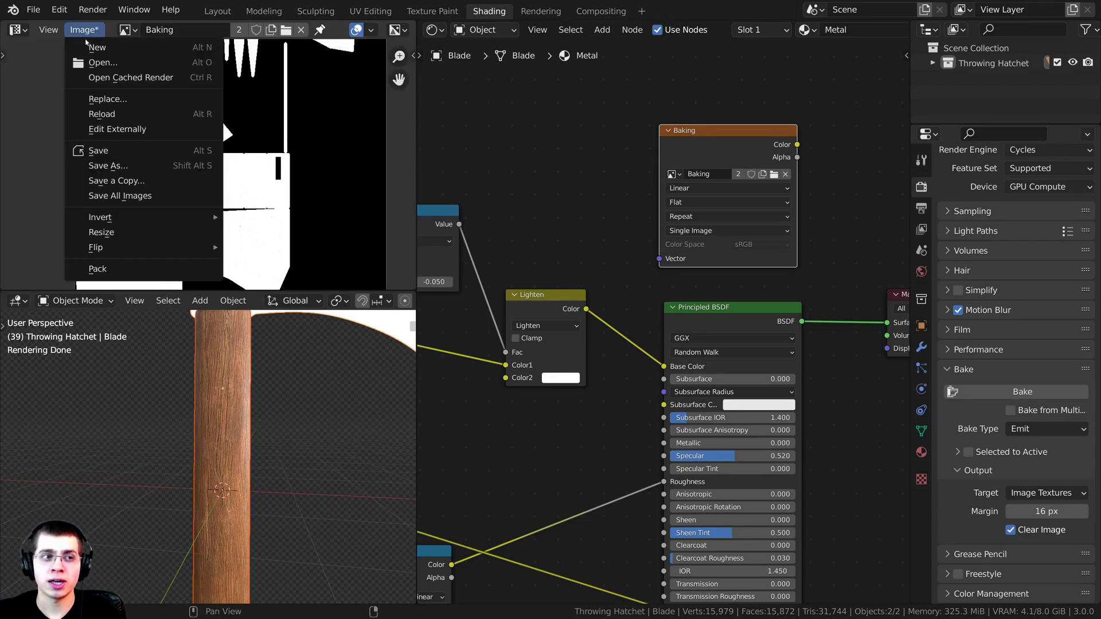
{"action": "left_click", "coordinate": [109, 151]}
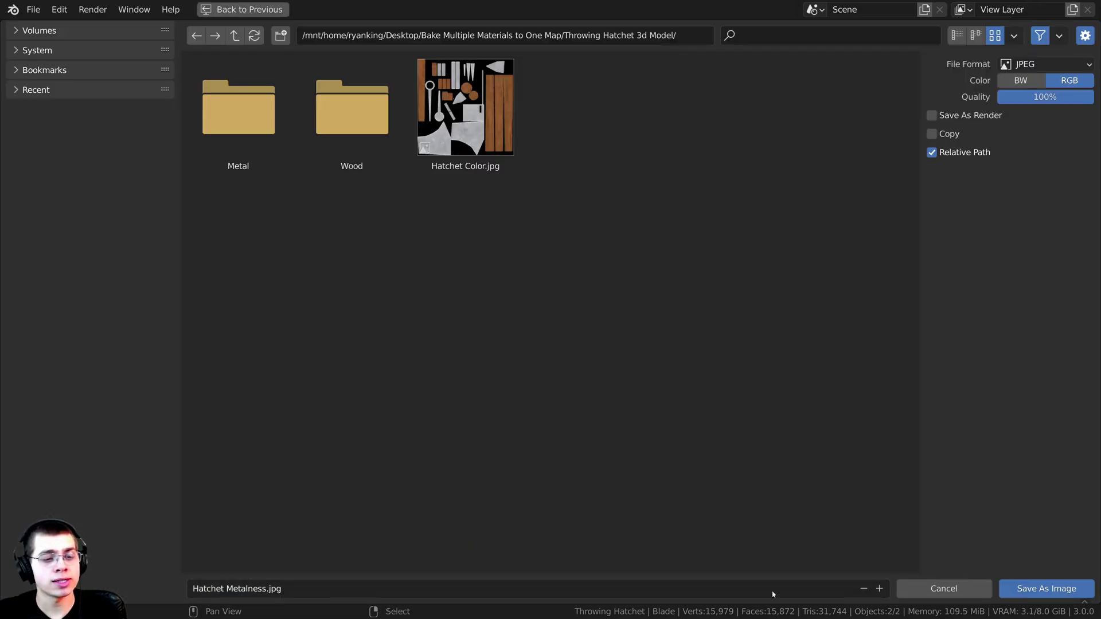
{"action": "left_click", "coordinate": [1038, 591]}
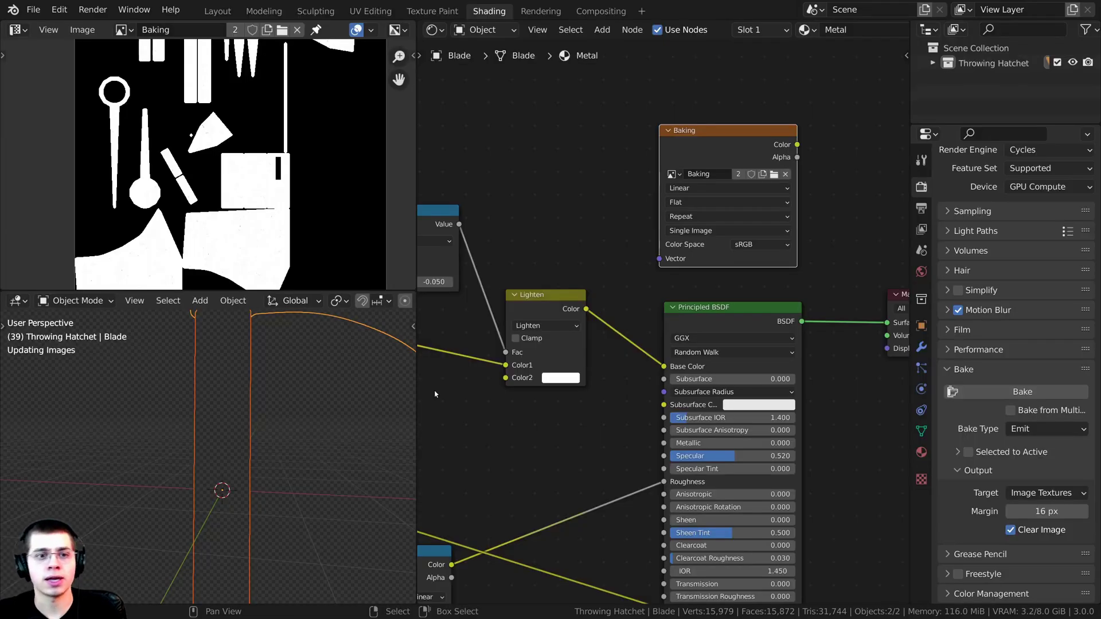
- Disconnect the Metalness texture from the Emission input of the blade's Principled BSDF
{"action": "scroll", "coordinate": [328, 368], "scroll_direction": "down", "scroll_amount": 2}
{"action": "middle_click_drag", "start_coordinate": [328, 368], "coordinate": [302, 411], "text": "shift"}
{"action": "scroll", "coordinate": [626, 413], "scroll_direction": "down", "scroll_amount": 2}
{"action": "mouse_move", "coordinate": [497, 454]}
{"action": "middle_mouse_down"}
{"action": "mouse_move", "coordinate": [575, 344]}
{"action": "mouse_move", "coordinate": [605, 270]}
{"action": "mouse_move", "coordinate": [560, 271]}
{"action": "middle_mouse_up"}
{"action": "scroll", "coordinate": [771, 373], "scroll_direction": "up", "scroll_amount": 2}
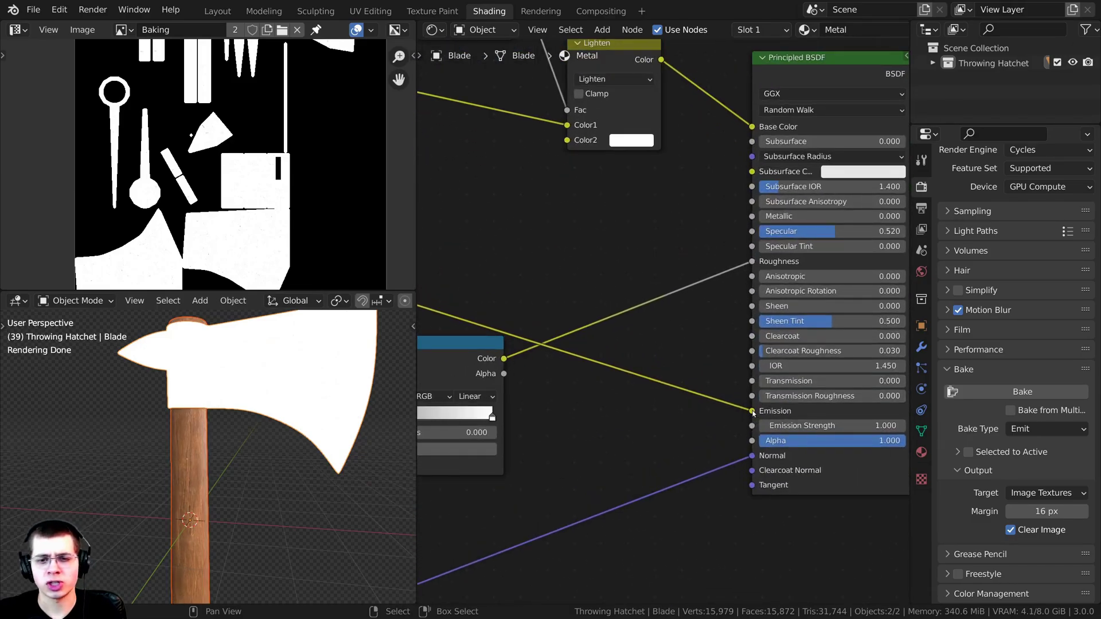
{"action": "left_click_drag", "start_coordinate": [752, 411], "coordinate": [633, 252]}
{"action": "scroll", "coordinate": [664, 322], "scroll_direction": "down", "scroll_amount": 1}
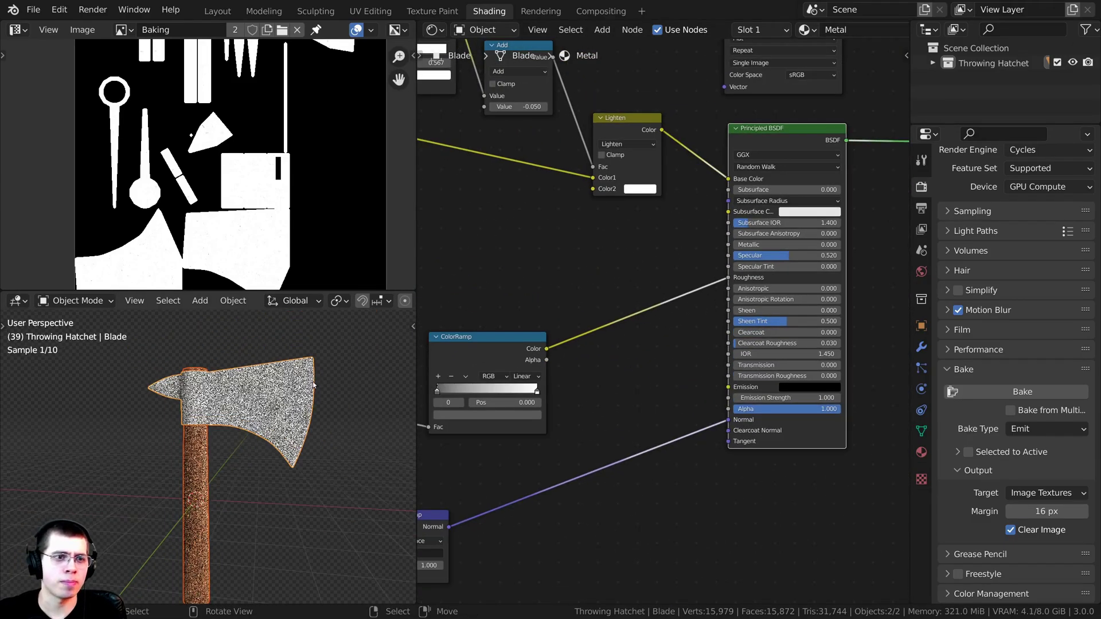
{"action": "scroll", "coordinate": [648, 304], "scroll_direction": "up", "scroll_amount": 1}
{"action": "middle_click_drag", "start_coordinate": [436, 271], "coordinate": [516, 342]}
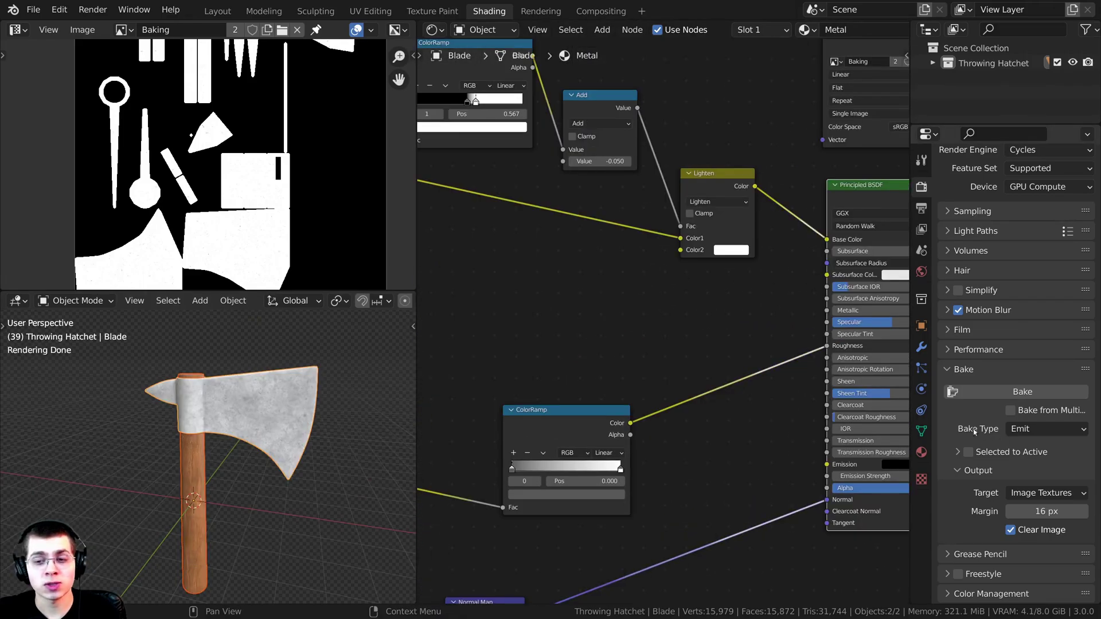
- Set the bake type to Roughness and make the Baking image node active in the Metal material
{"action": "left_click", "coordinate": [1029, 430]}
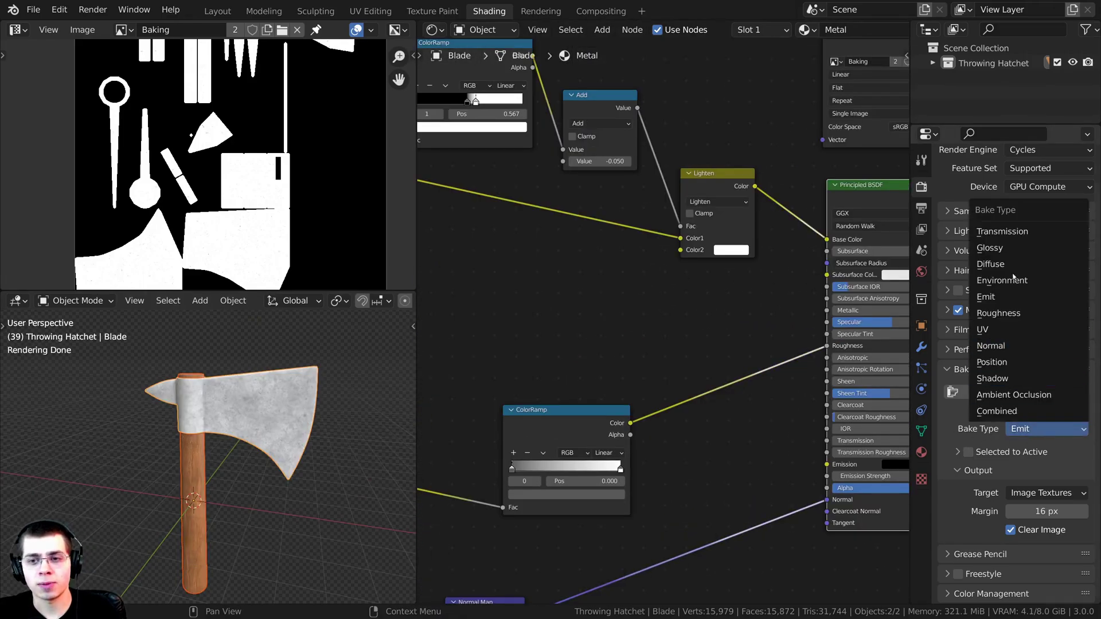
{"action": "middle_click_drag", "start_coordinate": [754, 233], "coordinate": [652, 317]}
{"action": "scroll", "coordinate": [653, 316], "scroll_direction": "up", "scroll_amount": 2}
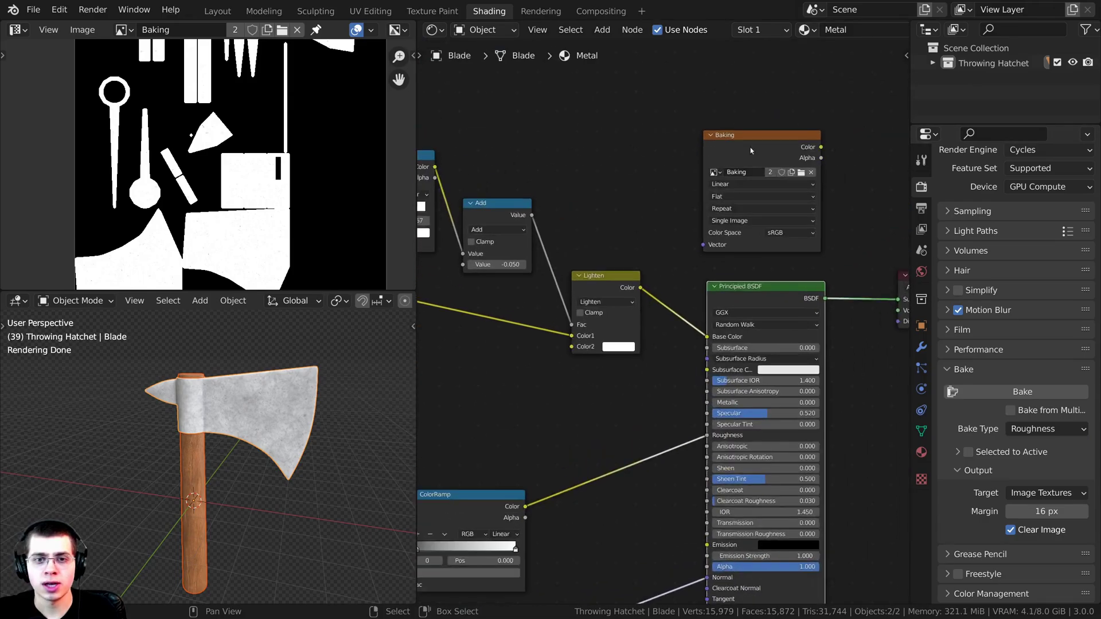
{"action": "mouse_move", "coordinate": [750, 128]}
{"action": "left_mouse_down"}
{"action": "mouse_move", "coordinate": [734, 119]}
{"action": "mouse_move", "coordinate": [748, 117]}
{"action": "left_mouse_up"}
- Bake the Roughness map with the blade and handle both selected, and inspect the baked image
{"action": "left_click", "coordinate": [183, 460]}
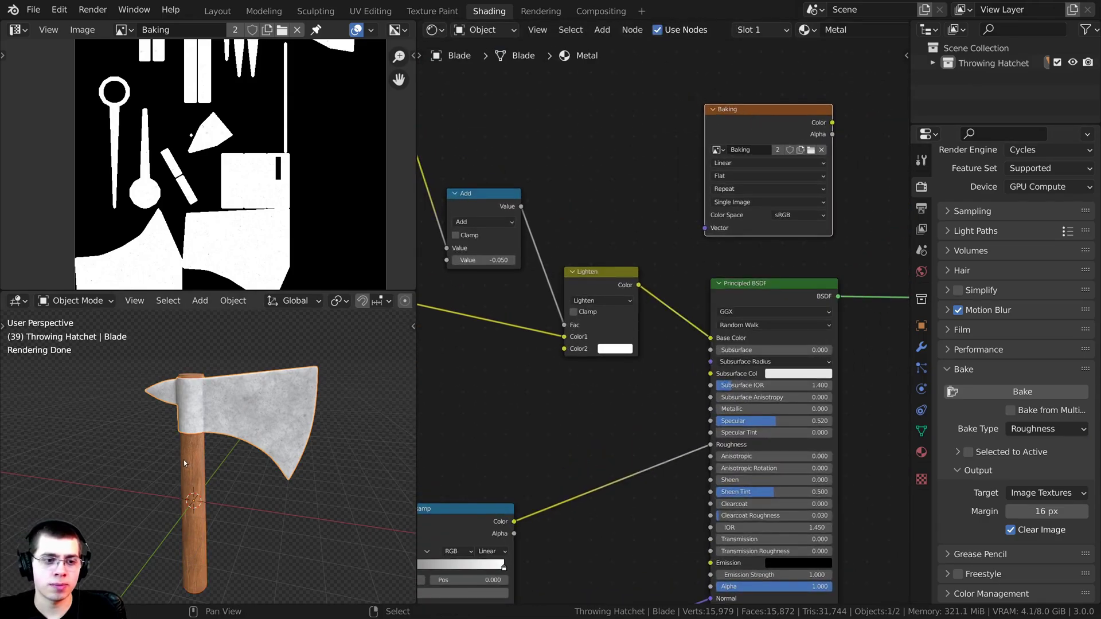
{"action": "scroll", "coordinate": [539, 395], "scroll_direction": "down", "scroll_amount": 1}
{"action": "middle_click_drag", "start_coordinate": [539, 395], "coordinate": [709, 310]}
{"action": "scroll", "coordinate": [709, 310], "scroll_direction": "up", "scroll_amount": 1}
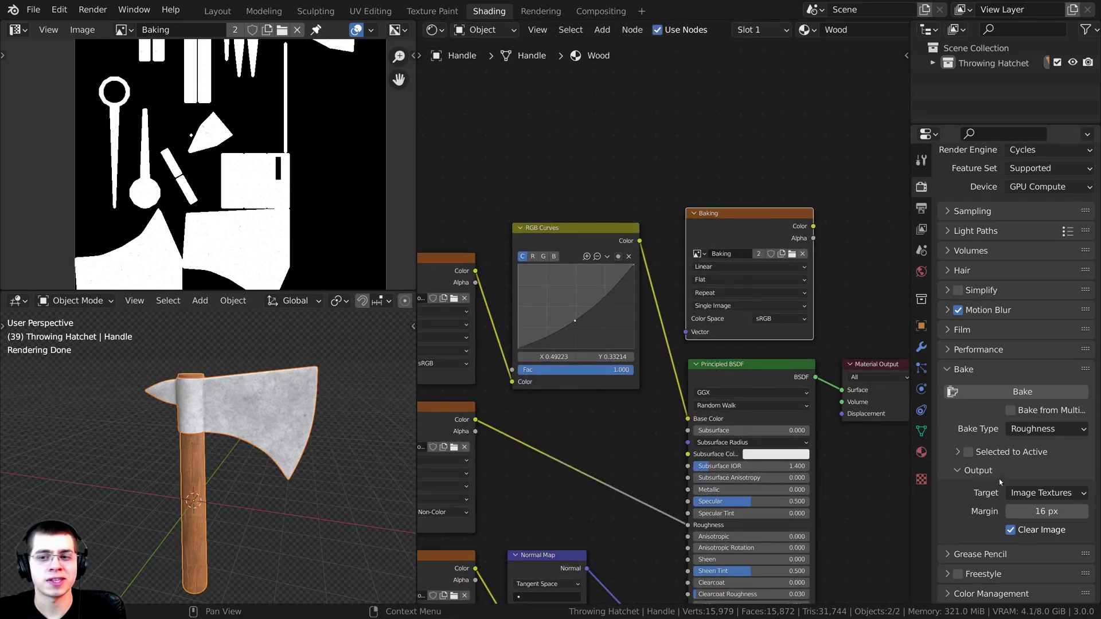
{"action": "left_click", "coordinate": [999, 393]}
{"action": "middle_click_drag", "start_coordinate": [673, 346], "coordinate": [679, 252]}
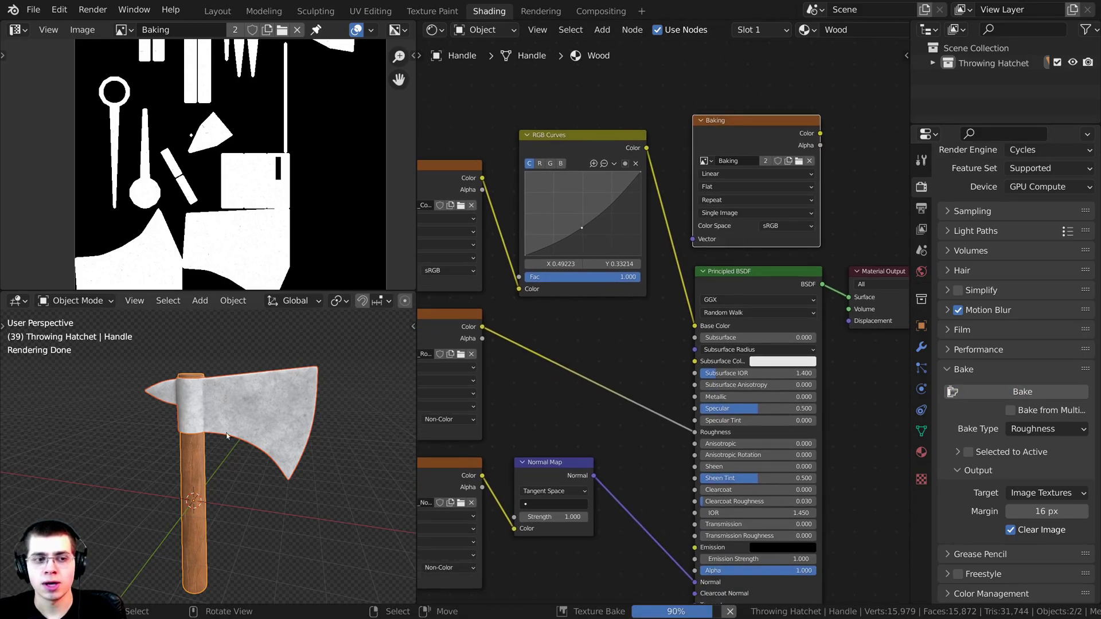
{"action": "scroll", "coordinate": [212, 172], "scroll_direction": "up", "scroll_amount": 6}
{"action": "scroll", "coordinate": [217, 184], "scroll_direction": "down", "scroll_amount": 3}
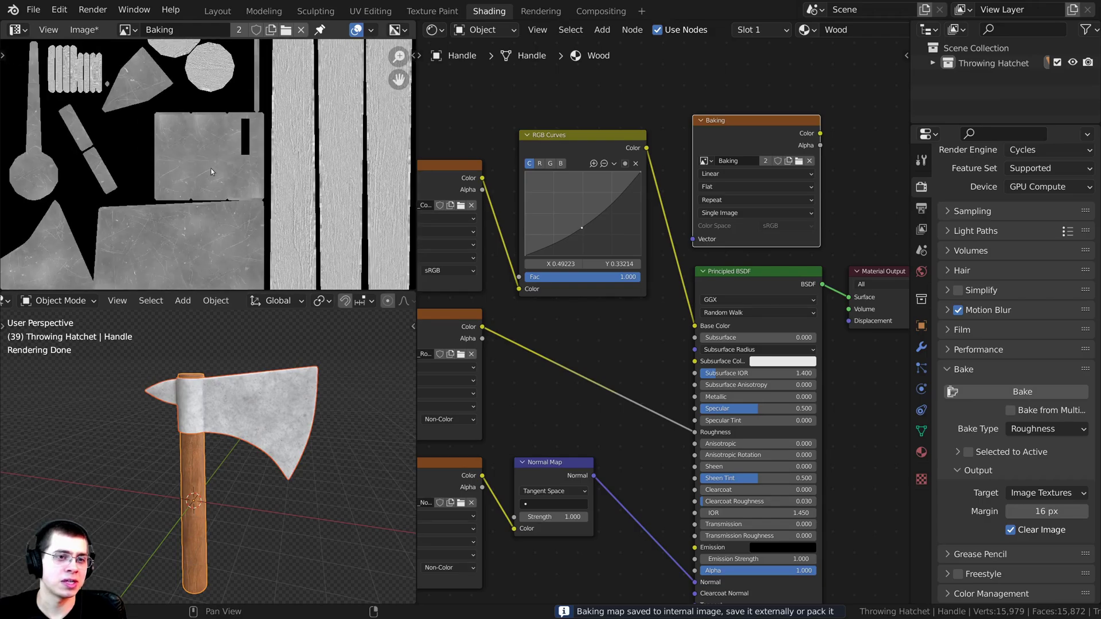
{"action": "middle_click_drag", "start_coordinate": [211, 168], "coordinate": [229, 150]}
- Save the baked roughness image as Hatchet Roughness.jpg in the Throwing Hatchet 3d Model folder
{"action": "left_click", "coordinate": [84, 34]}
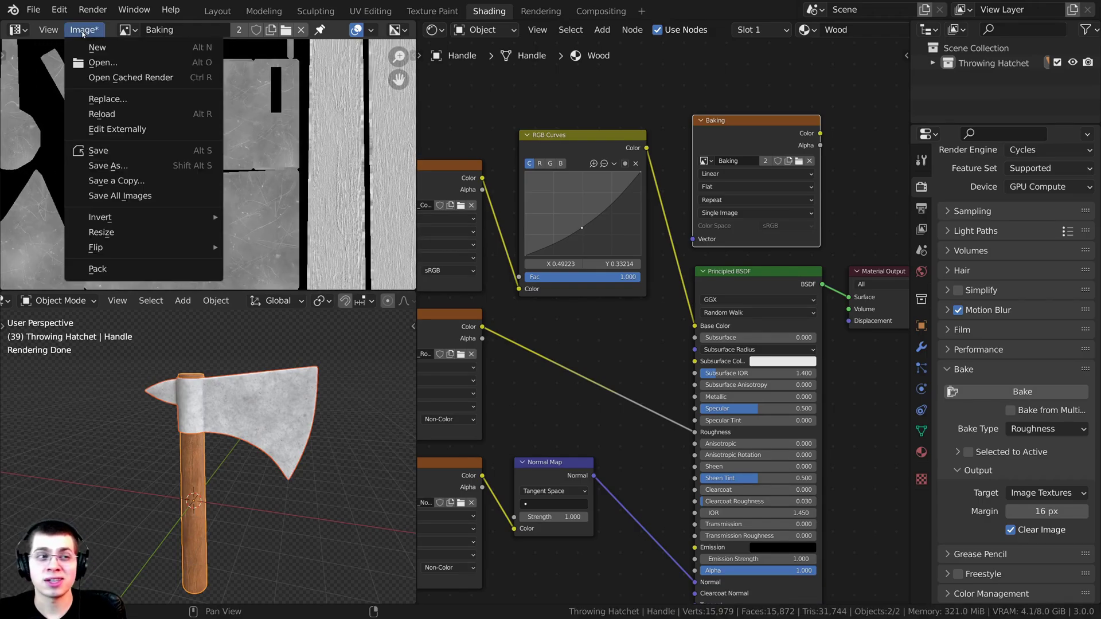
{"action": "left_click", "coordinate": [109, 166]}
{"action": "type", "text": "Roughness.jpg"}
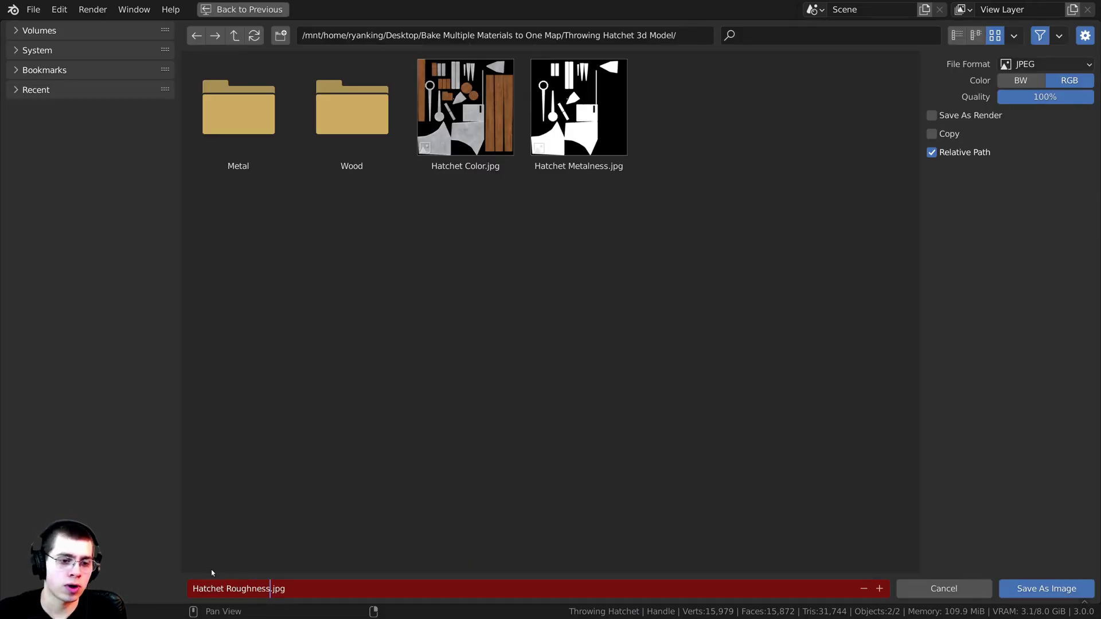
{"action": "key", "text": "Return"}
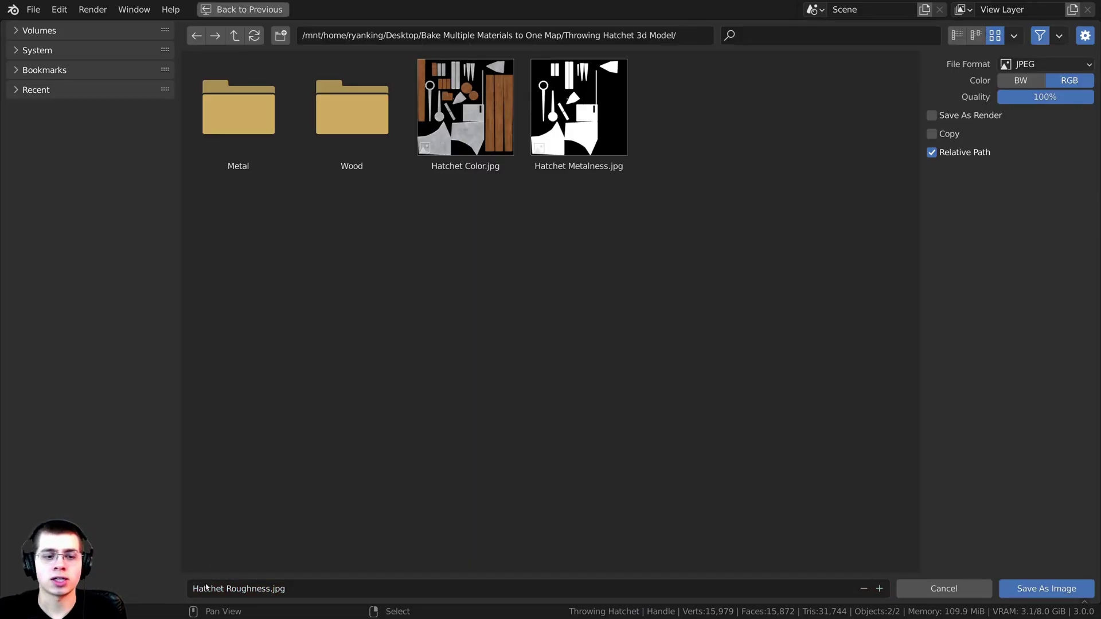
{"action": "left_click", "coordinate": [1032, 589]}
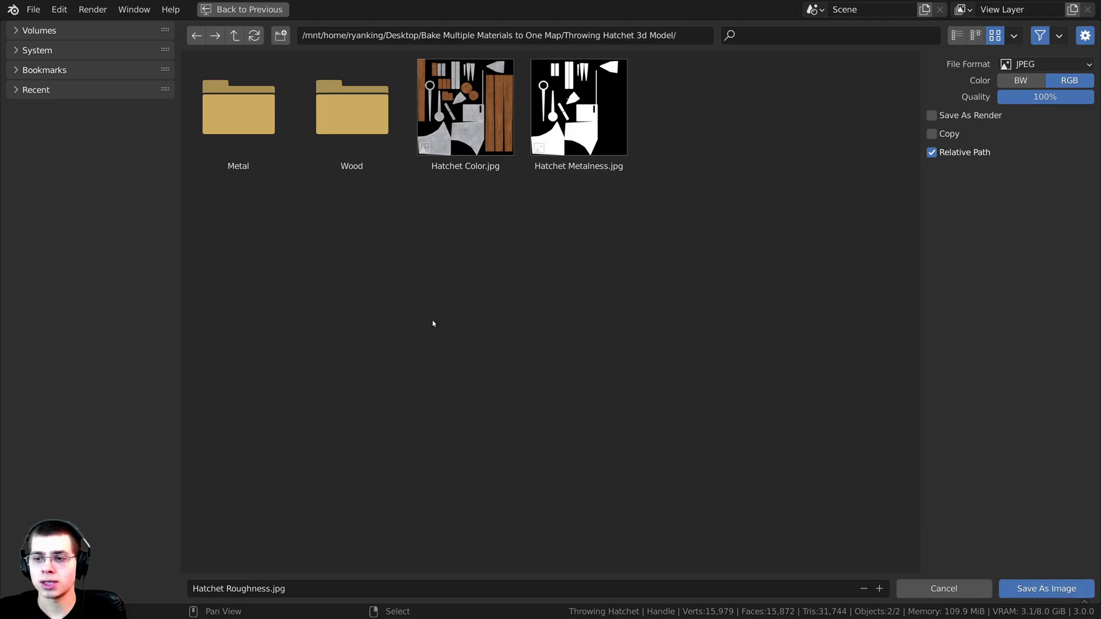
{"action": "scroll", "coordinate": [345, 225], "scroll_direction": "down", "scroll_amount": 3}
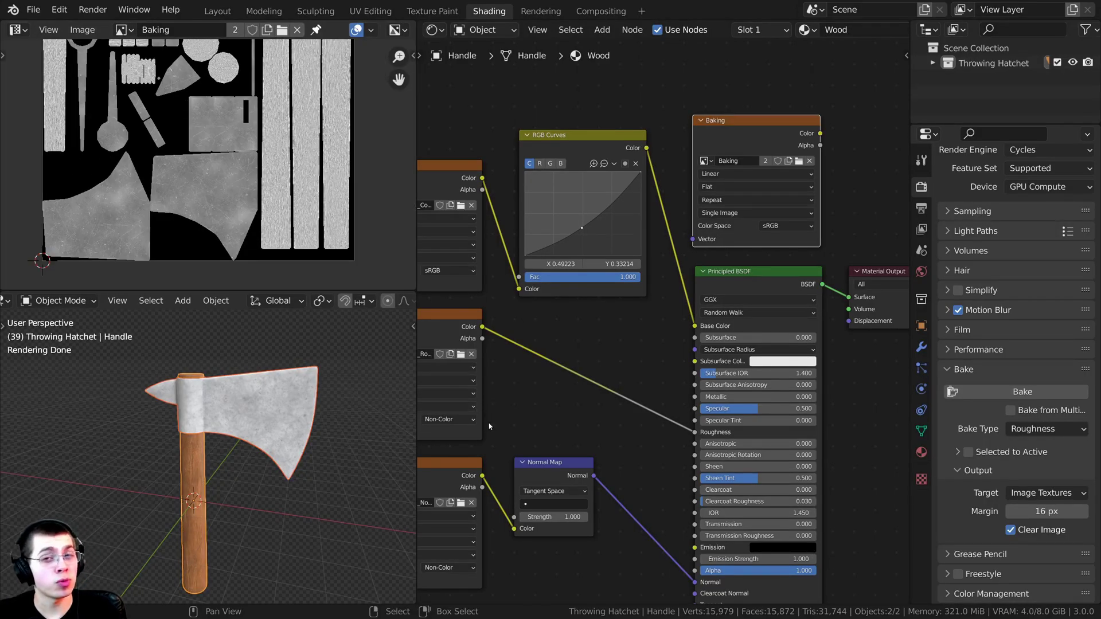
- Set the bake type to Normal and bake the normal map of both objects with the Baking image node active
{"action": "middle_click_drag", "start_coordinate": [489, 427], "coordinate": [599, 227]}
{"action": "scroll", "coordinate": [537, 265], "scroll_direction": "up", "scroll_amount": 1}
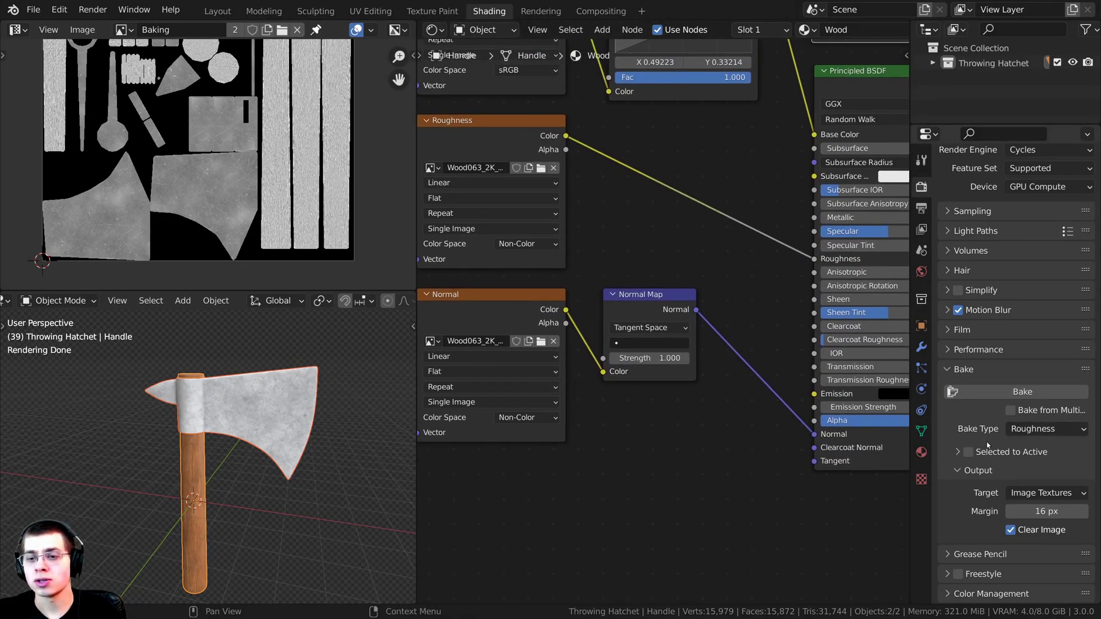
{"action": "left_click", "coordinate": [1039, 429]}
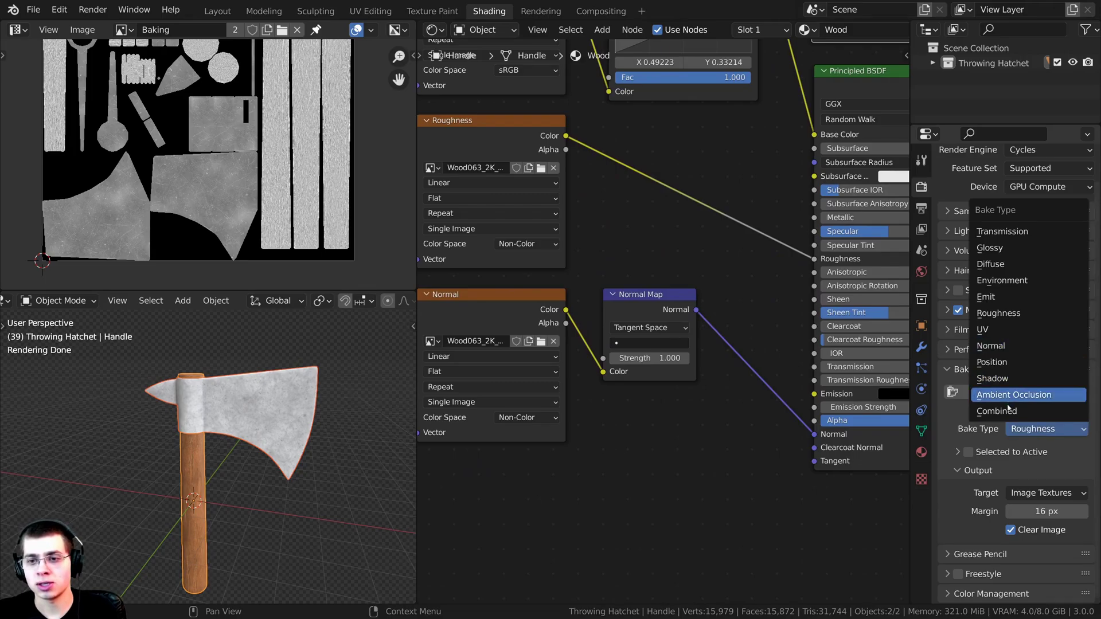
{"action": "key", "text": "g"}
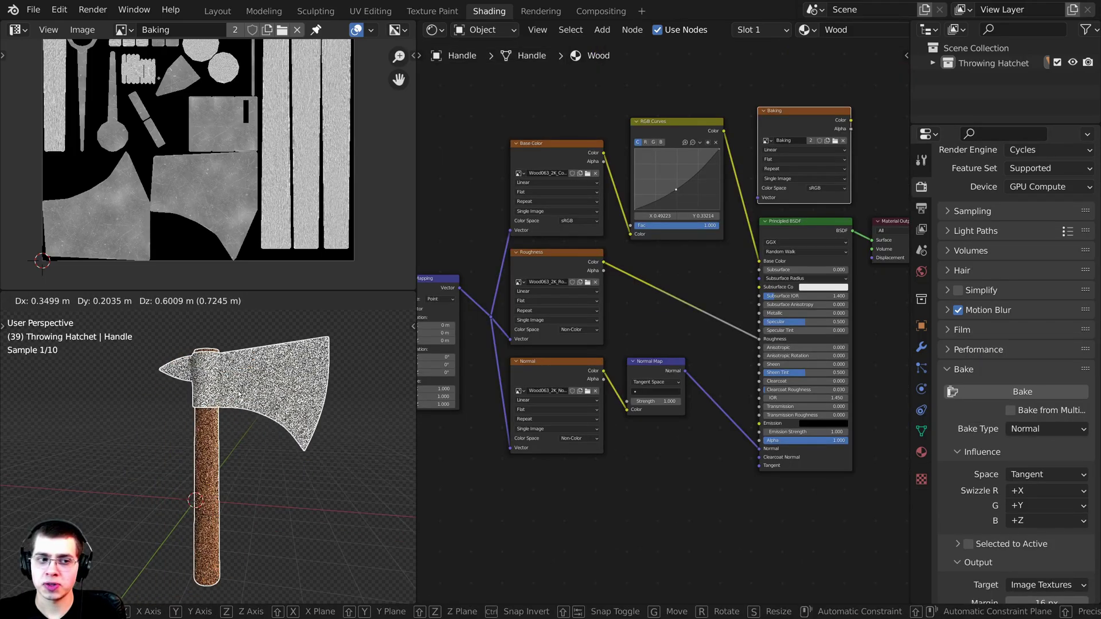
{"action": "right_click", "coordinate": [218, 459]}
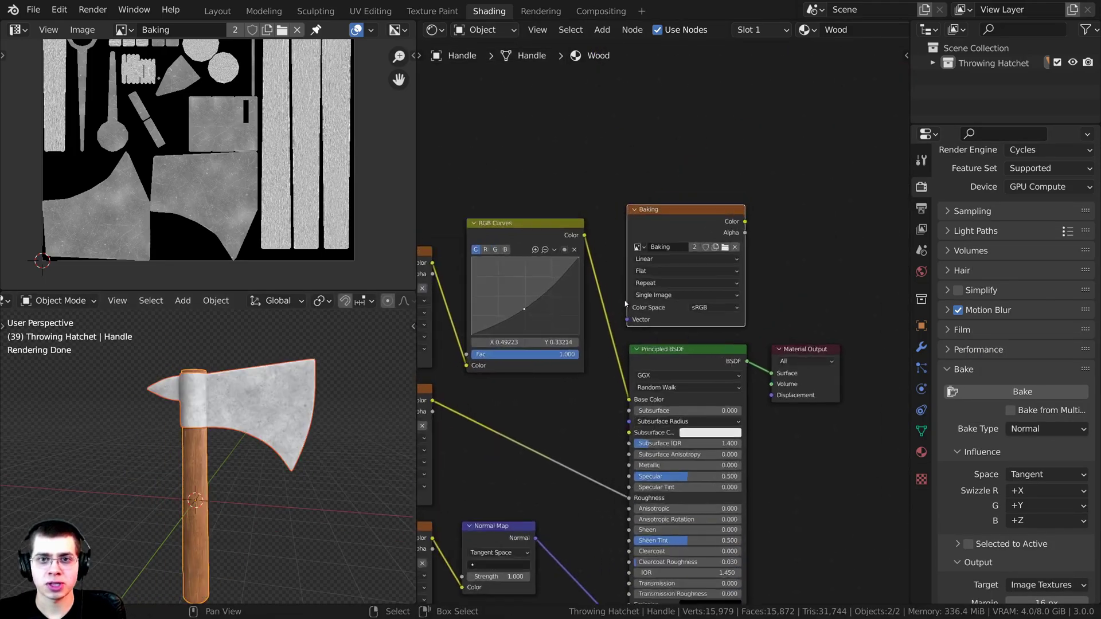
{"action": "scroll", "coordinate": [668, 304], "scroll_direction": "up", "scroll_amount": 3}
{"action": "left_click_drag", "start_coordinate": [669, 205], "coordinate": [663, 188]}
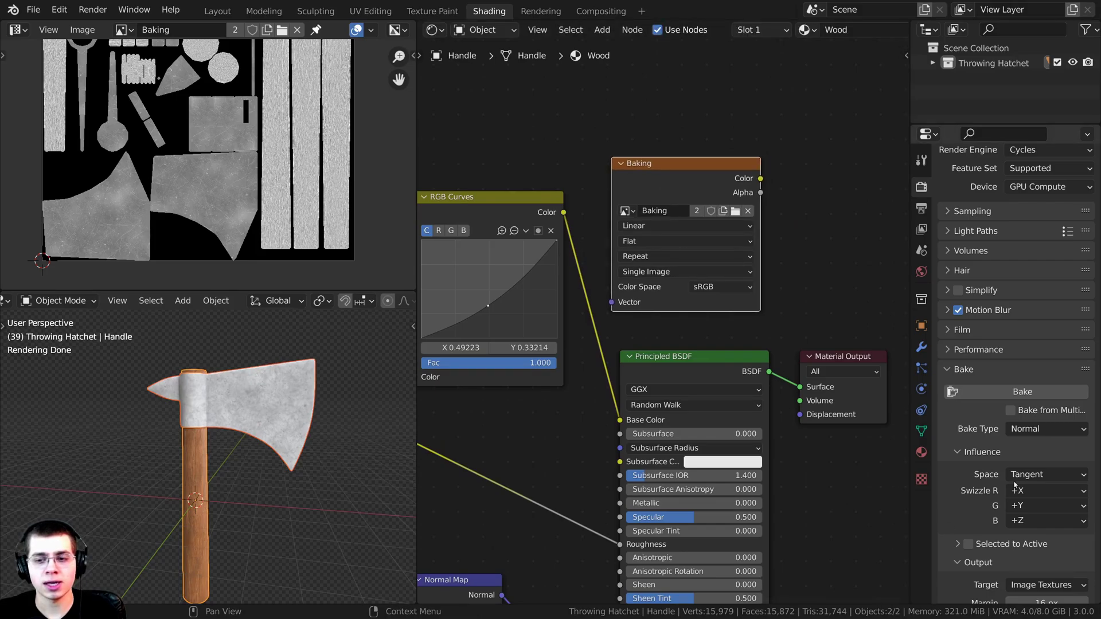
{"action": "left_click", "coordinate": [1000, 393]}
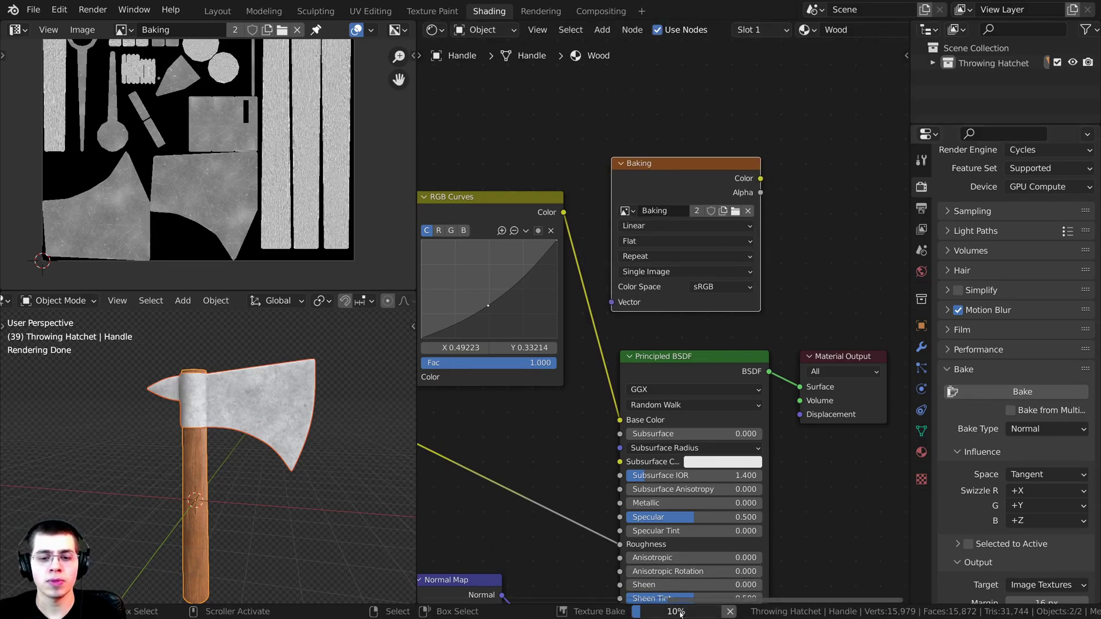
{"action": "middle_click_drag", "start_coordinate": [227, 155], "coordinate": [199, 182]}
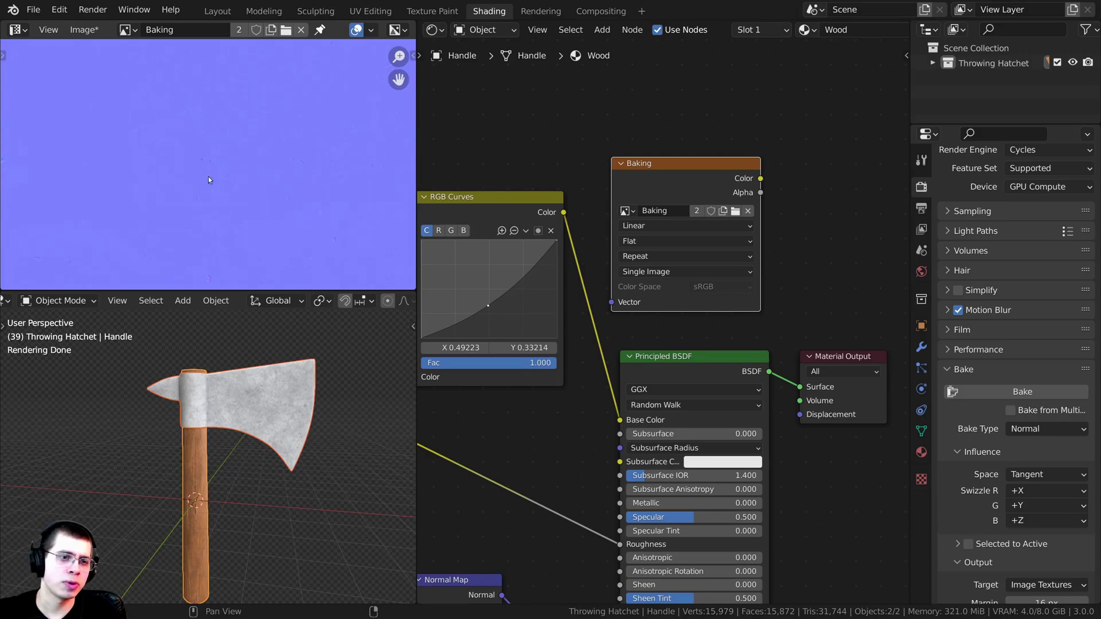
- Save the baked normal image as Hatchet Normal.jpg in the Throwing Hatchet 3d Model folder
{"action": "left_click", "coordinate": [84, 30]}
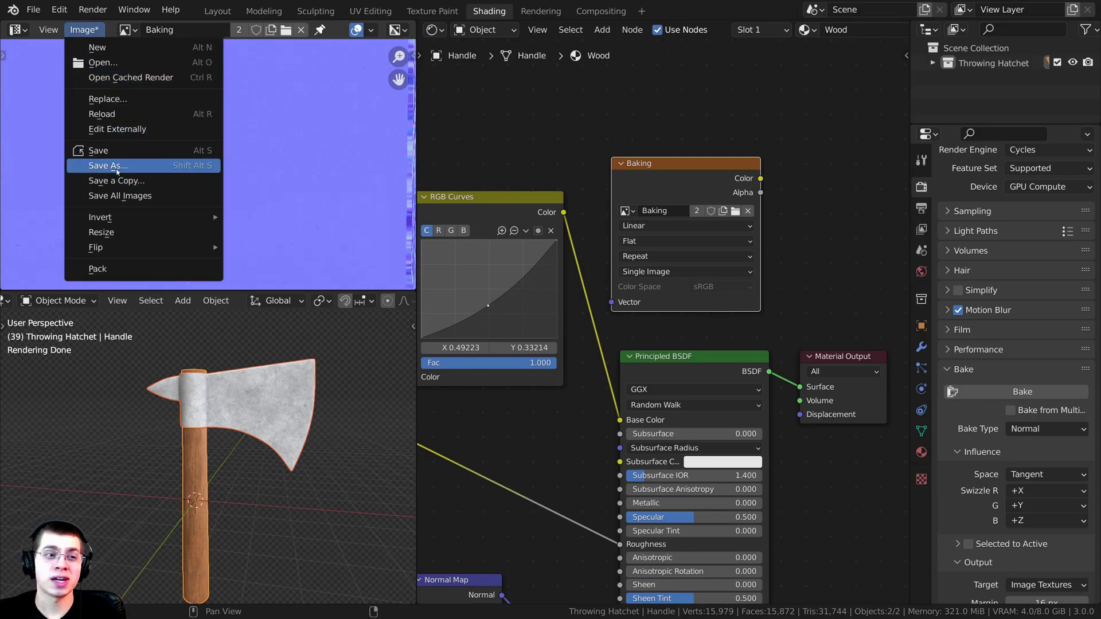
{"action": "left_click", "coordinate": [136, 166]}
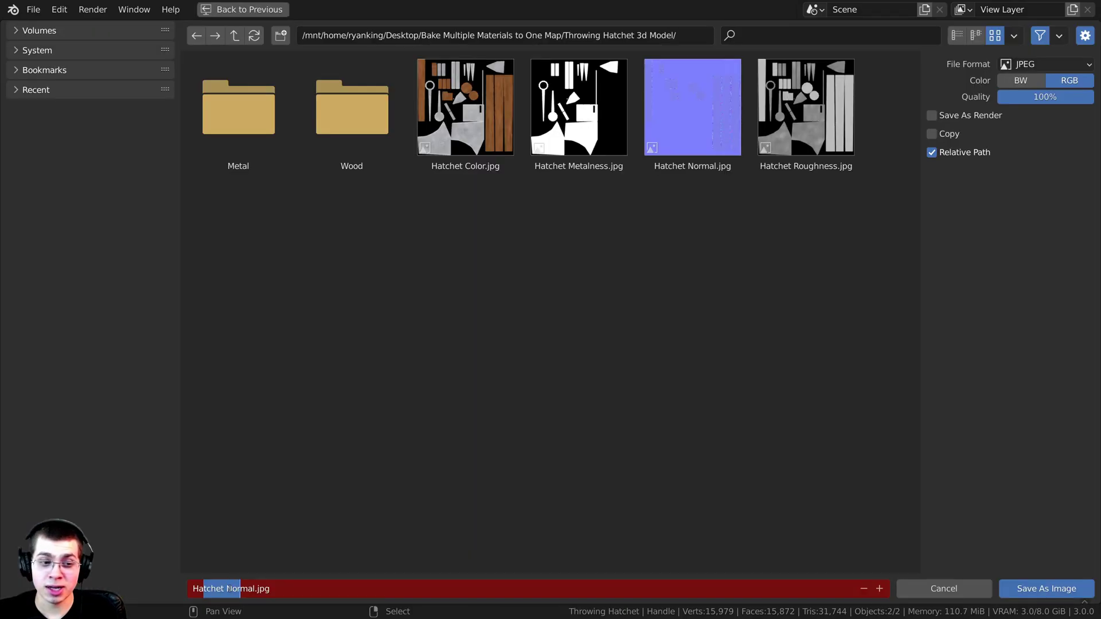
{"action": "left_click", "coordinate": [1046, 589]}
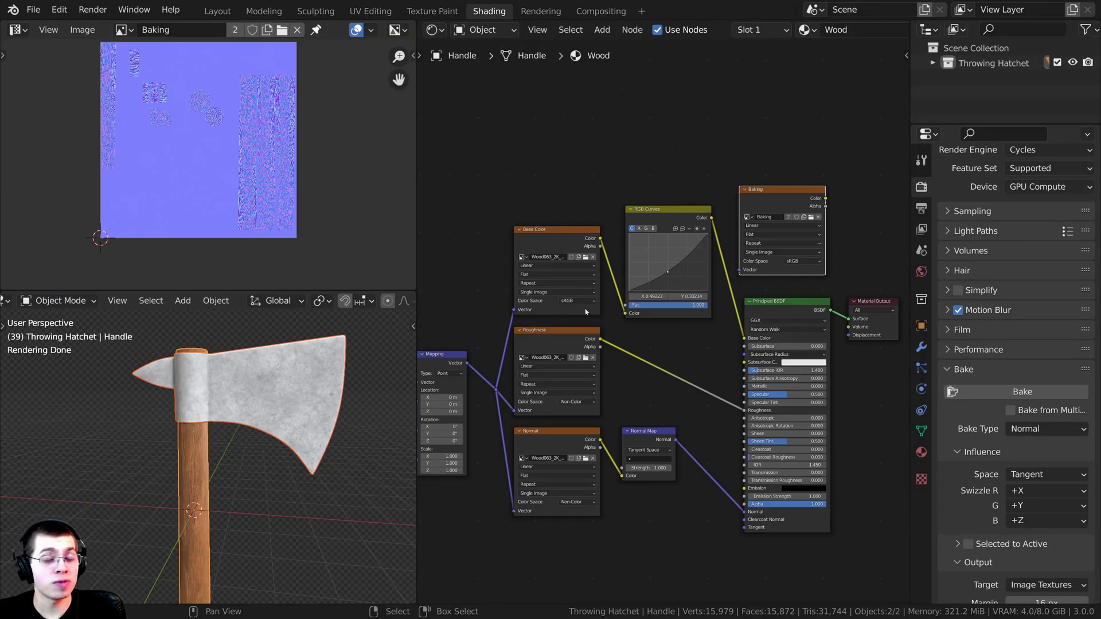
- Unlink the Metal material from the blade and the Wood material from the handle
{"action": "middle_click_drag", "start_coordinate": [584, 310], "coordinate": [610, 332]}
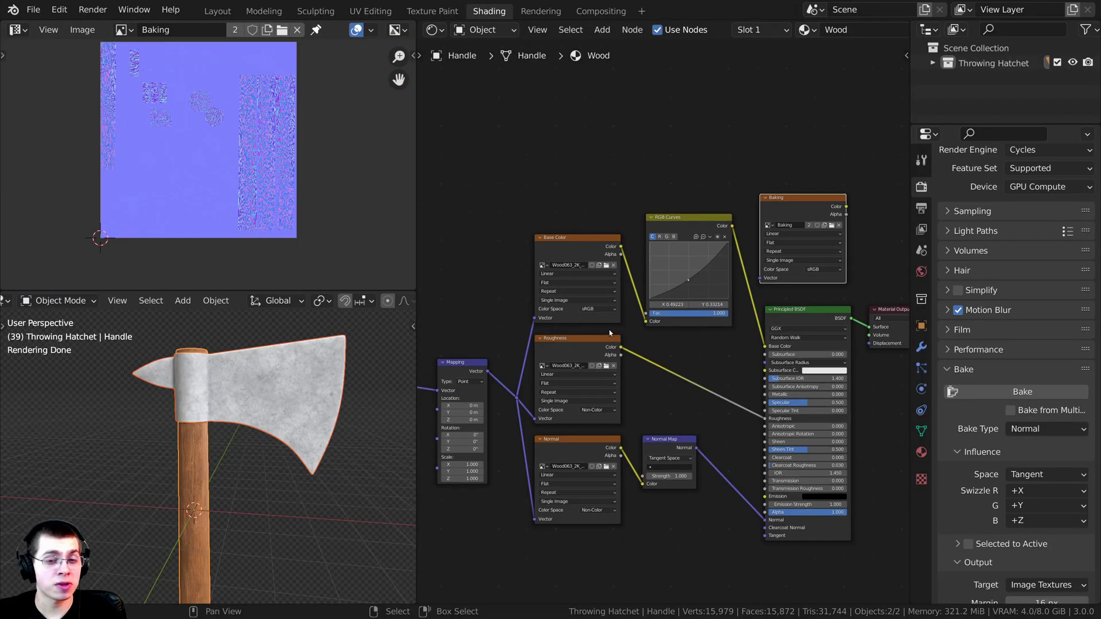
{"action": "middle_click_drag", "start_coordinate": [706, 322], "coordinate": [683, 285]}
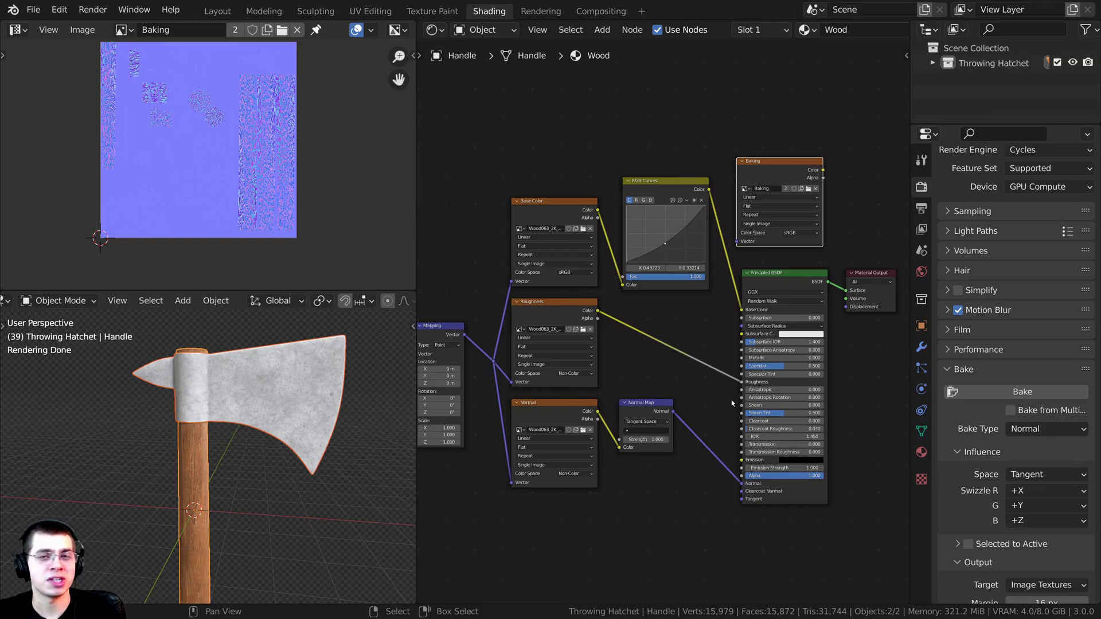
{"action": "middle_click_drag", "start_coordinate": [732, 404], "coordinate": [738, 416]}
{"action": "scroll", "coordinate": [711, 282], "scroll_direction": "up", "scroll_amount": 1}
{"action": "left_click", "coordinate": [277, 369]}
{"action": "scroll", "coordinate": [600, 260], "scroll_direction": "down", "scroll_amount": 4}
{"action": "middle_click_drag", "start_coordinate": [600, 260], "coordinate": [570, 318]}
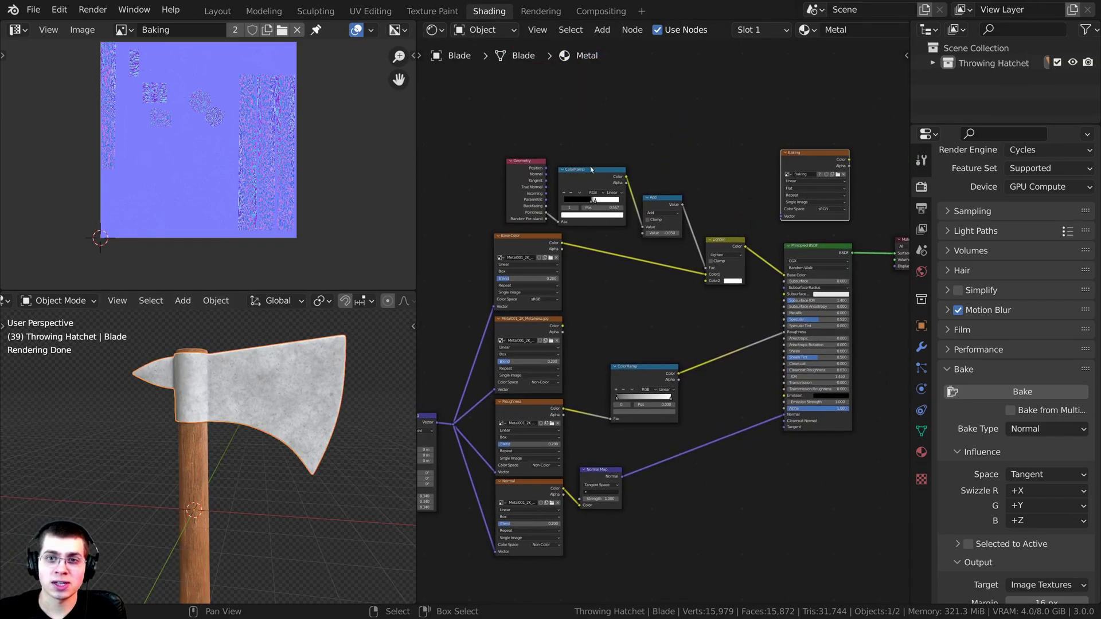
{"action": "scroll", "coordinate": [830, 33], "scroll_direction": "down", "scroll_amount": 5}
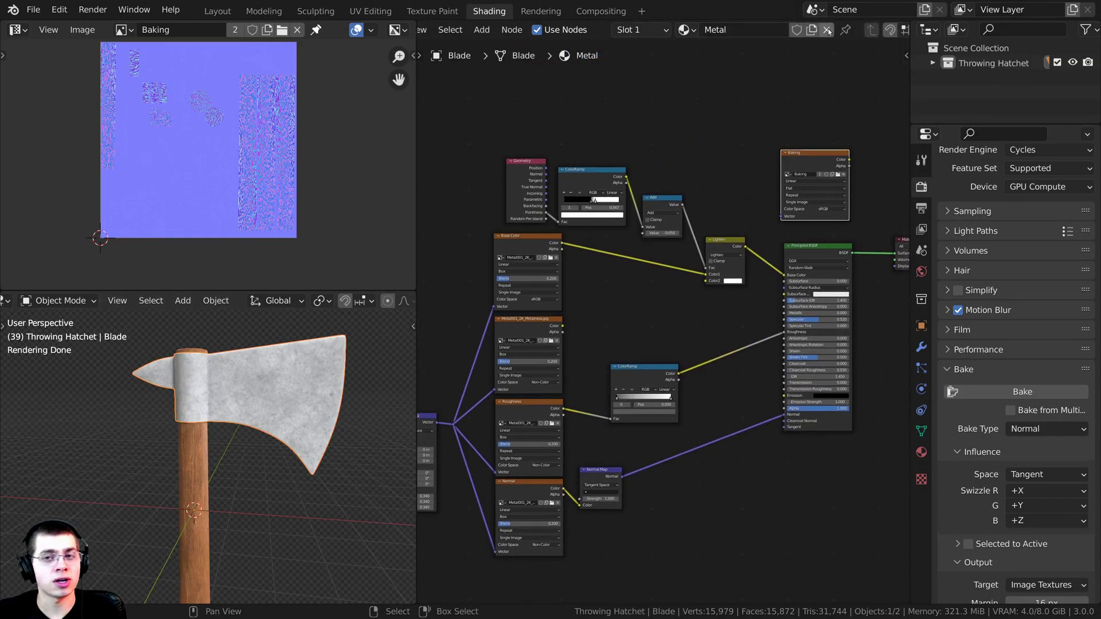
{"action": "left_click", "coordinate": [828, 30]}
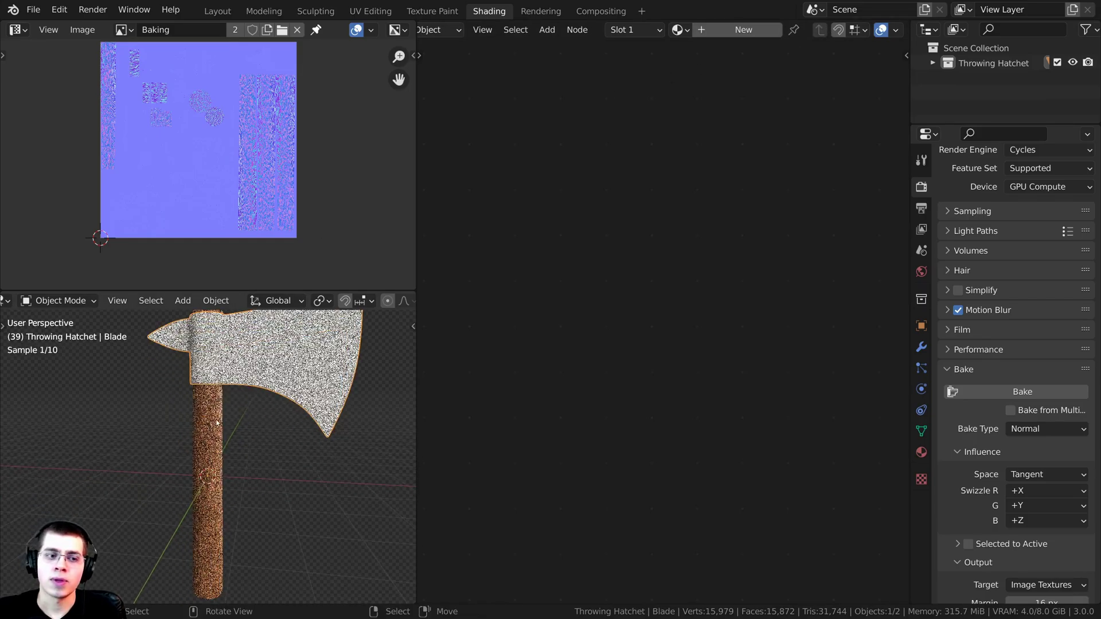
{"action": "left_click", "coordinate": [210, 413]}
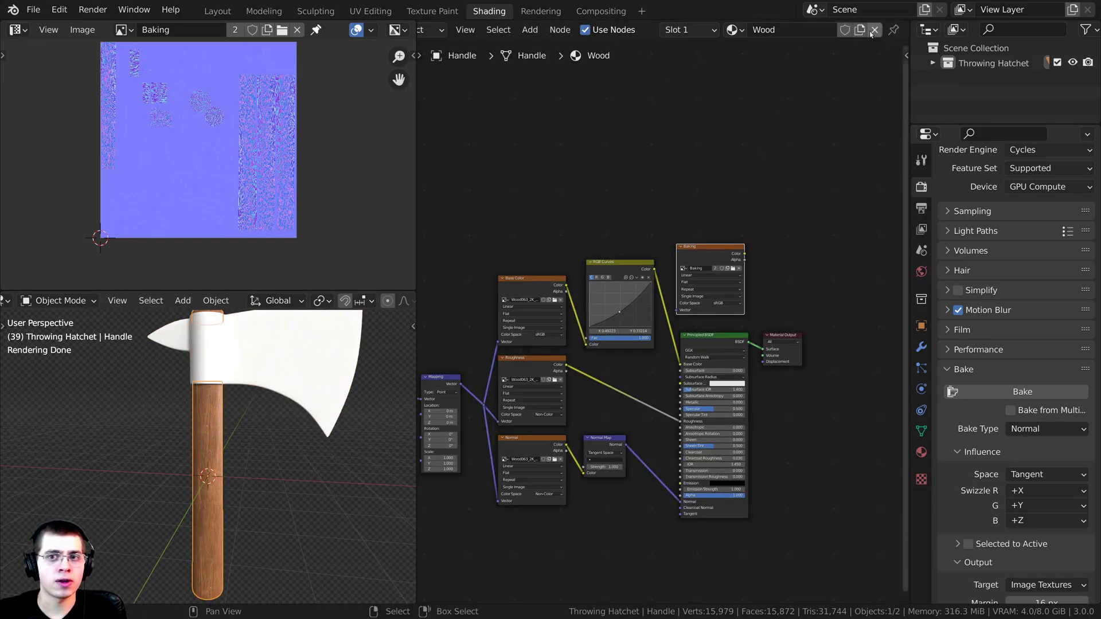
{"action": "left_click", "coordinate": [873, 31]}
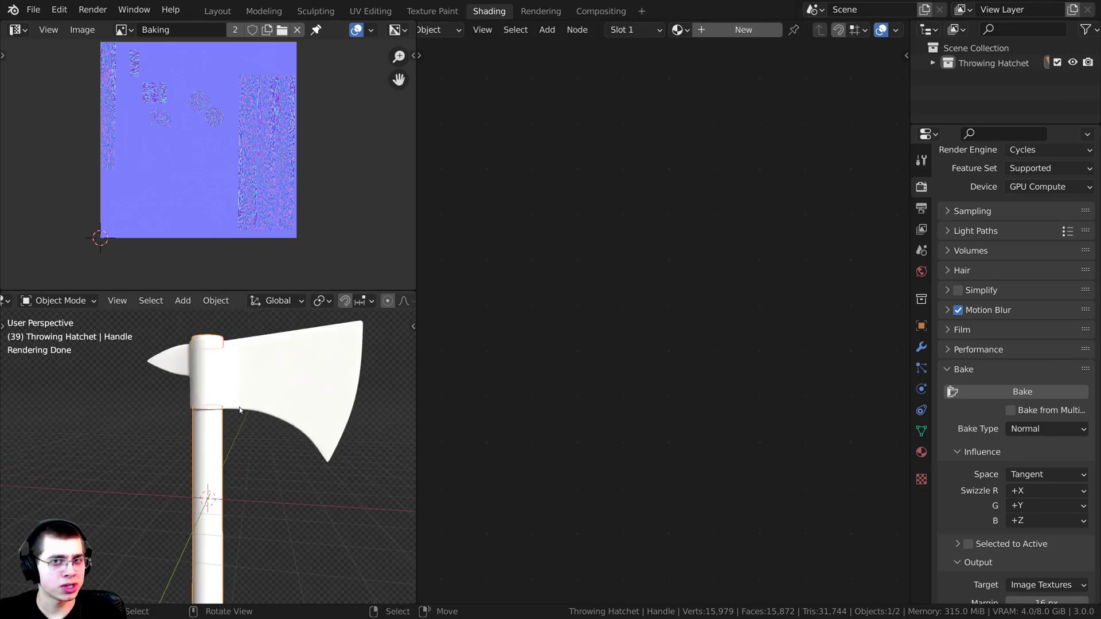
- Create a new material on the handle and name it Hatchet
{"action": "left_click", "coordinate": [757, 31]}
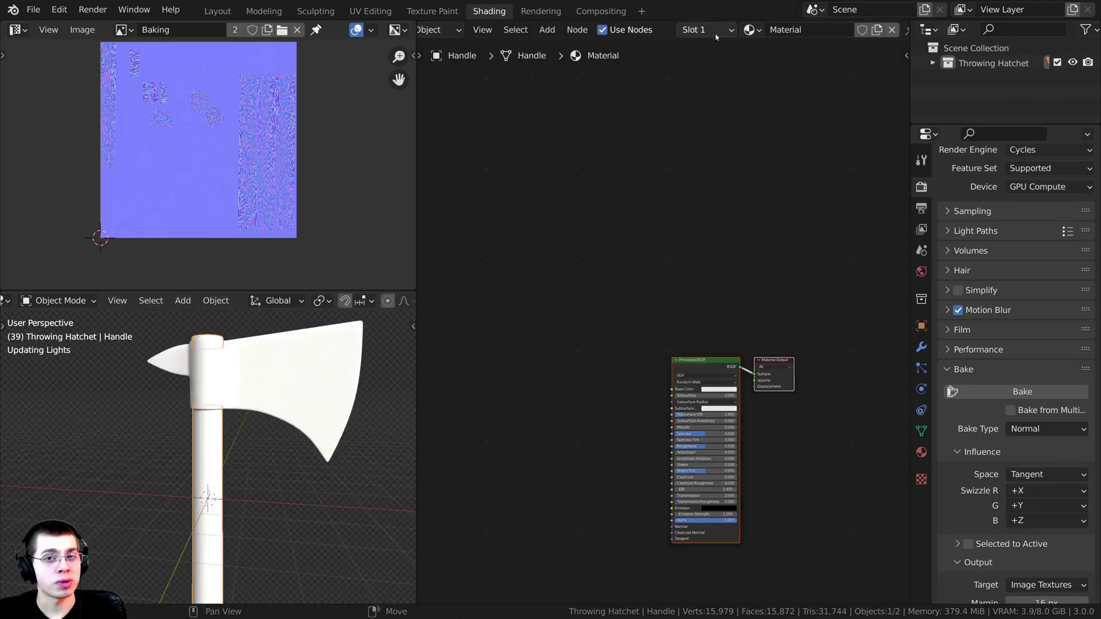
{"action": "left_click", "coordinate": [771, 31]}
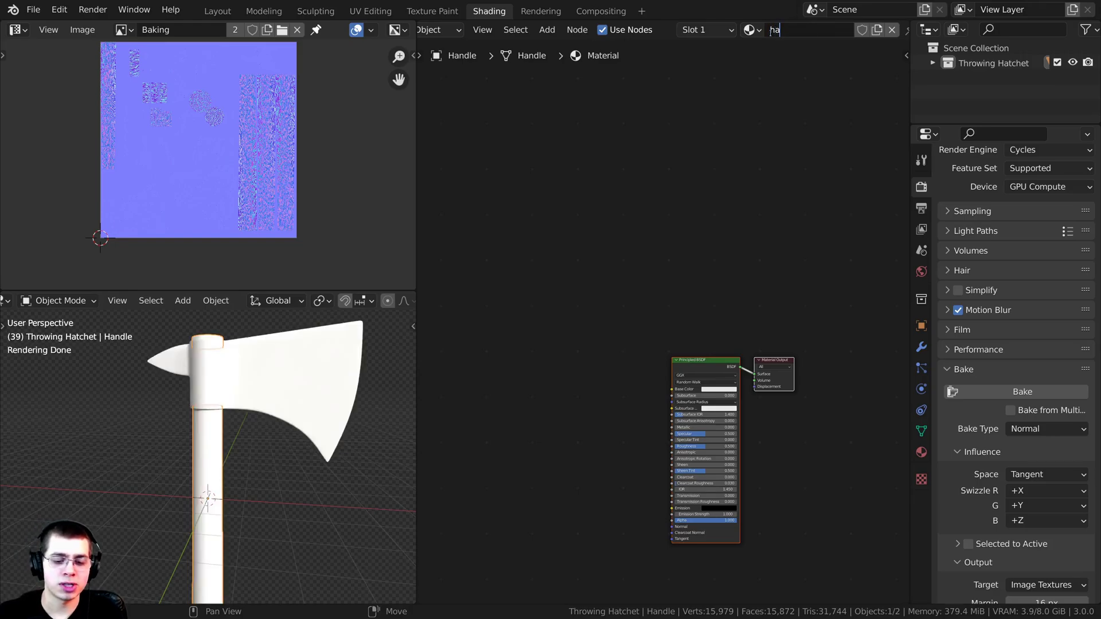
{"action": "type", "text": "Hatchet"}
{"action": "key", "text": "Return"}
- Assign the existing Hatchet material to the blade and check that the handle and blade share it
{"action": "left_click", "coordinate": [284, 360]}
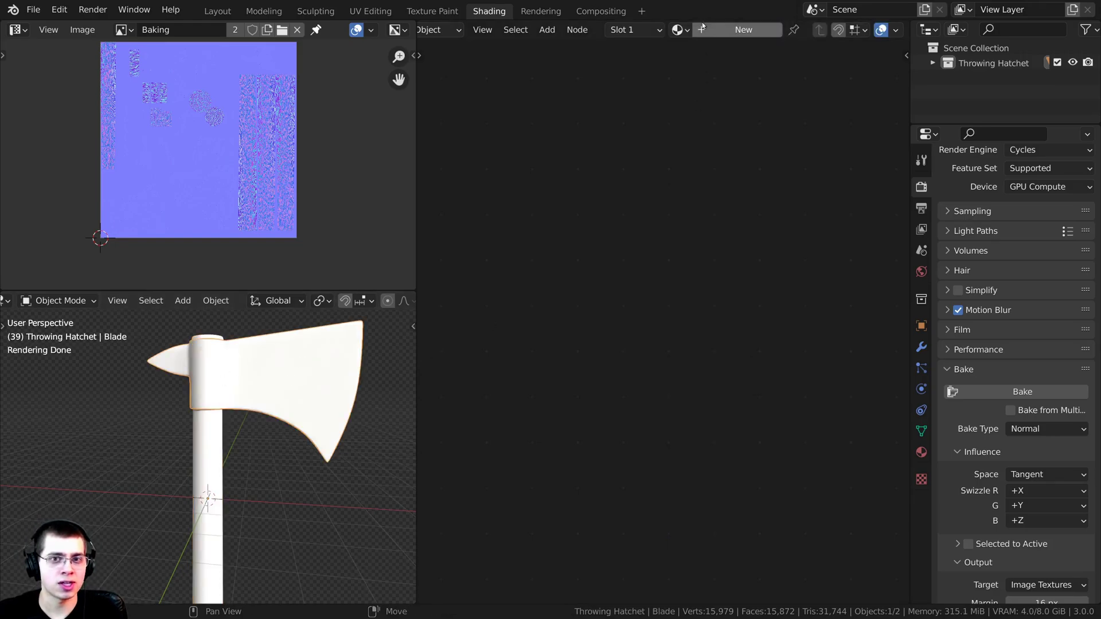
{"action": "left_click", "coordinate": [680, 31]}
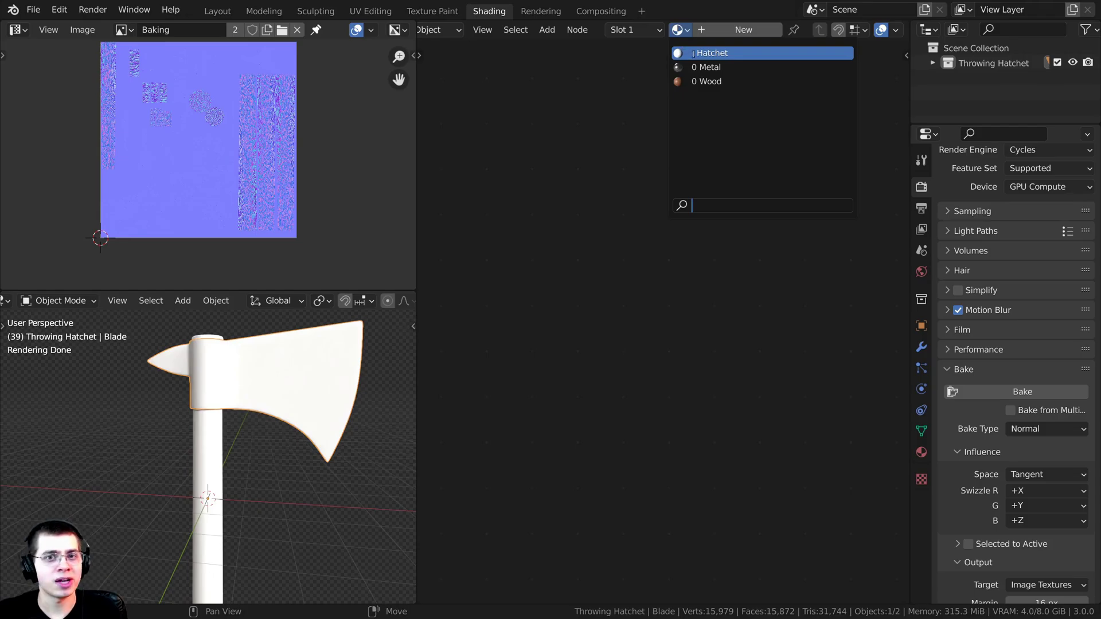
{"action": "left_click", "coordinate": [711, 52]}
{"action": "left_click", "coordinate": [210, 434]}
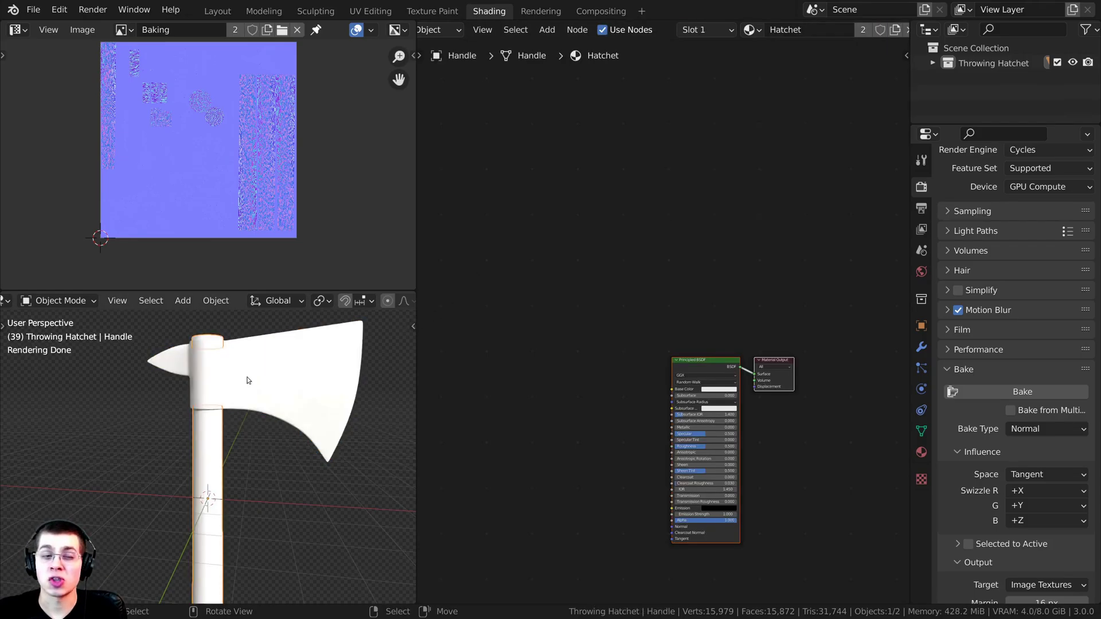
{"action": "left_click", "coordinate": [245, 379]}
{"action": "left_click", "coordinate": [219, 414]}
{"action": "left_click", "coordinate": [243, 379]}
- Add an Image Texture node to the Hatchet material, placed beside the Principled BSDF node
{"action": "middle_click_drag", "start_coordinate": [687, 419], "coordinate": [695, 338]}
{"action": "scroll", "coordinate": [696, 338], "scroll_direction": "up", "scroll_amount": 3}
{"action": "scroll", "coordinate": [696, 338], "scroll_direction": "up", "scroll_amount": 5}
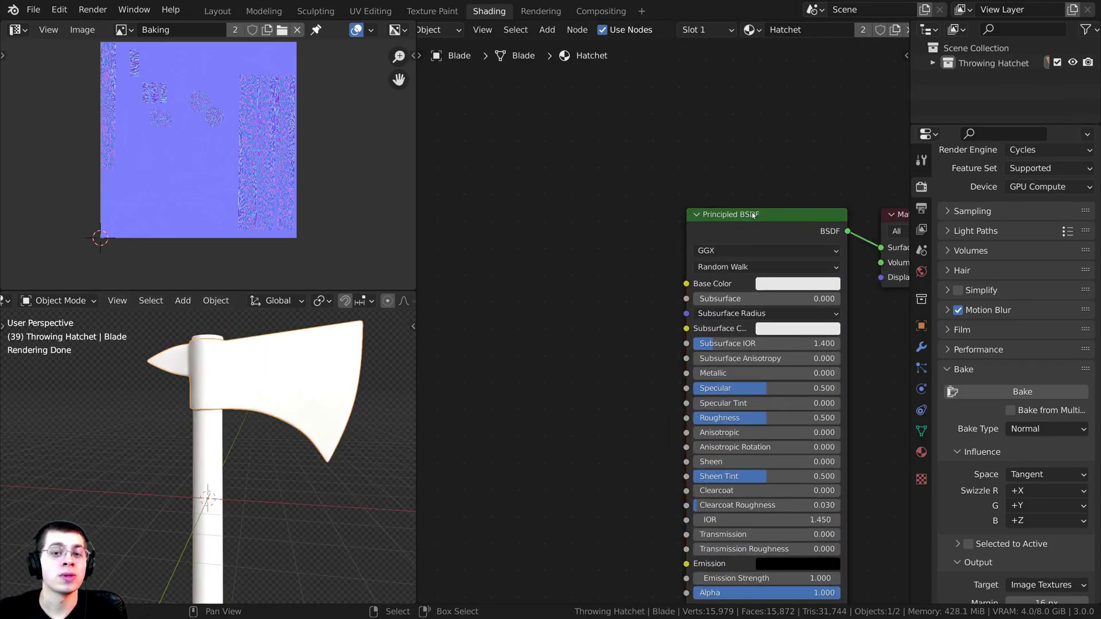
{"action": "middle_click_drag", "start_coordinate": [624, 113], "coordinate": [659, 105]}
{"action": "key", "text": "shift+a"}
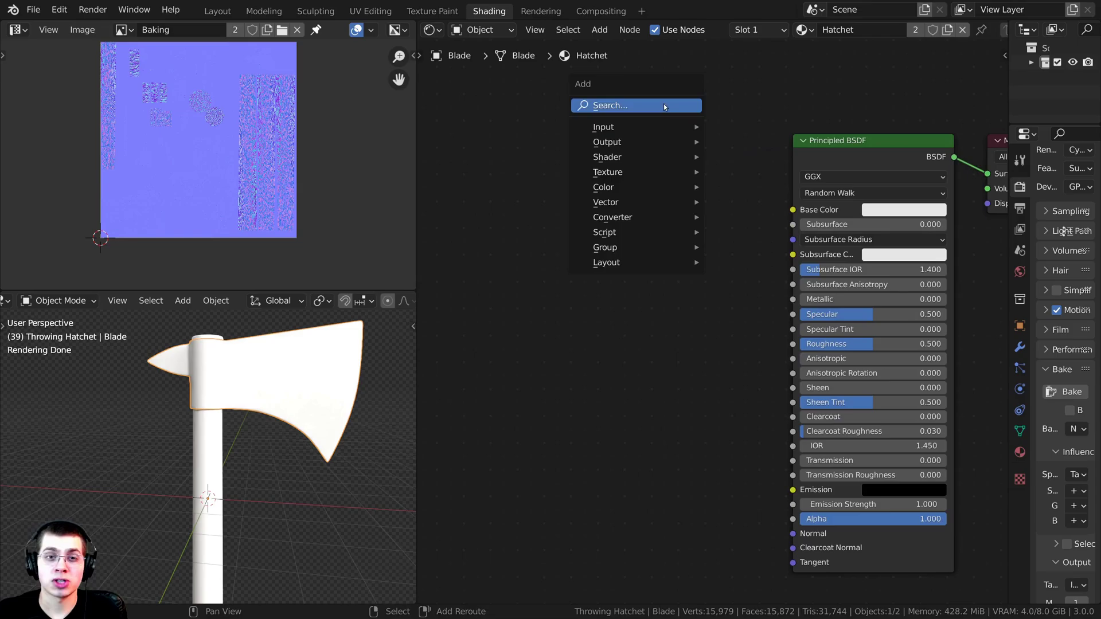
{"action": "left_click", "coordinate": [659, 105]}
{"action": "type", "text": "im"}
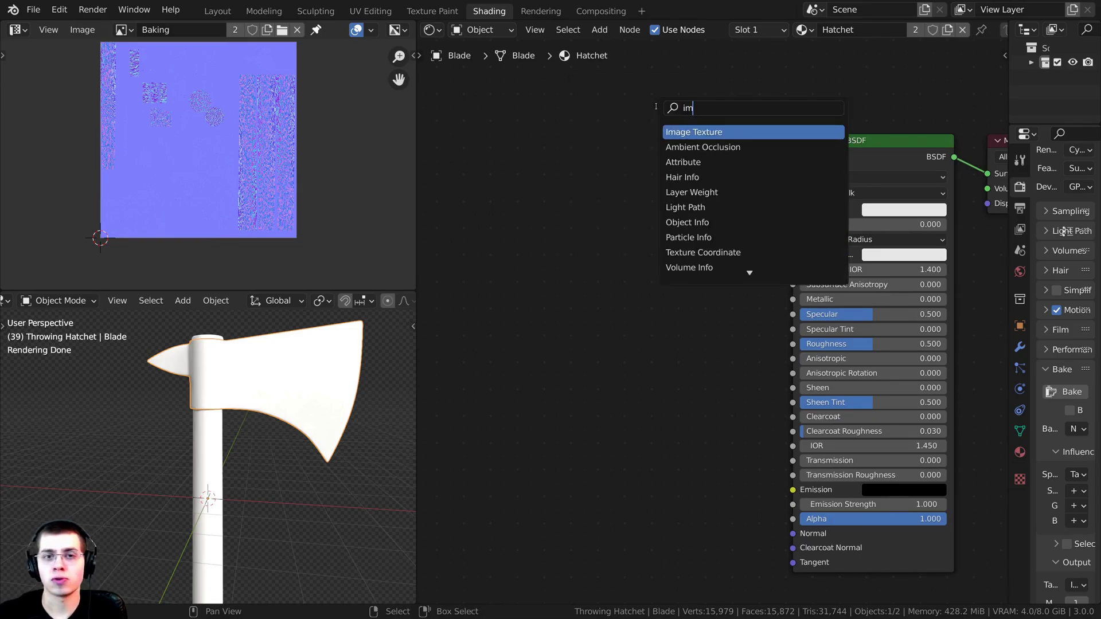
{"action": "left_click", "coordinate": [679, 133]}
{"action": "left_click", "coordinate": [559, 99]}
{"action": "scroll", "coordinate": [582, 123], "scroll_direction": "down", "scroll_amount": 4}
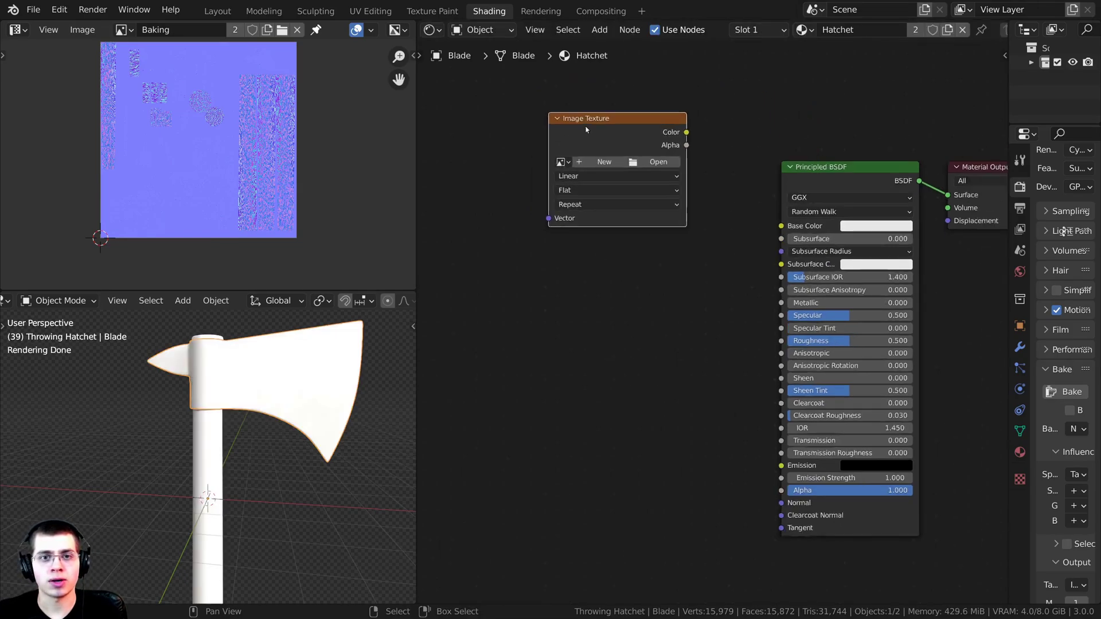
{"action": "middle_click_drag", "start_coordinate": [615, 145], "coordinate": [681, 126]}
{"action": "left_click_drag", "start_coordinate": [681, 127], "coordinate": [643, 134]}
{"action": "middle_click_drag", "start_coordinate": [651, 132], "coordinate": [639, 85]}
{"action": "scroll", "coordinate": [639, 84], "scroll_direction": "up", "scroll_amount": 1}
- Duplicate the Image Texture node three times and stack the copies below the original
{"action": "key", "text": "shift+d"}
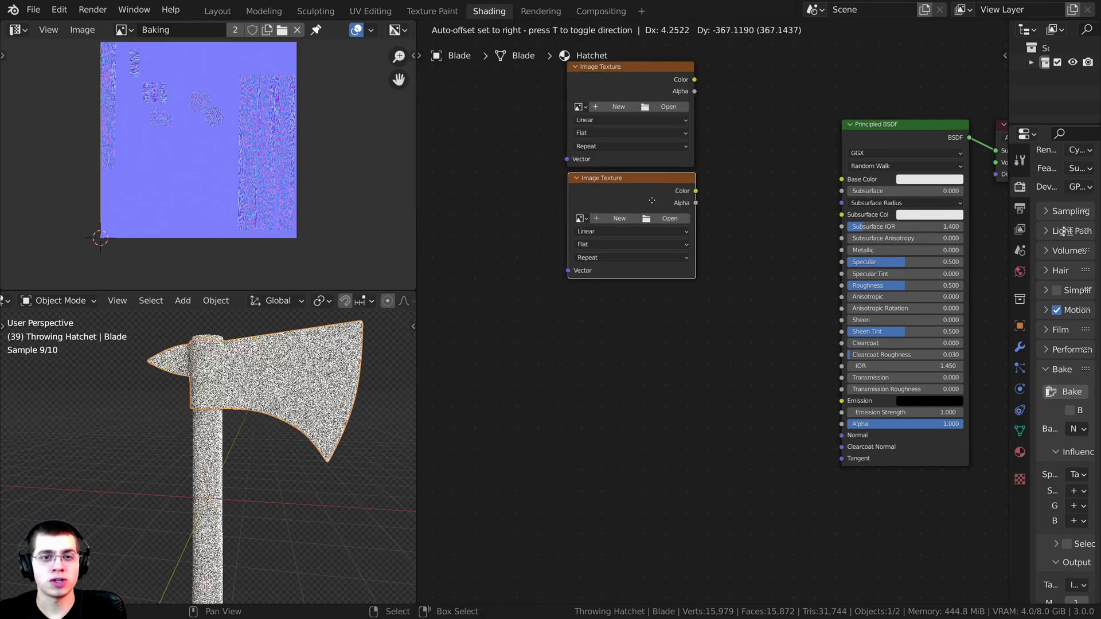
{"action": "left_click", "coordinate": [647, 195]}
{"action": "key", "text": "shift+d"}
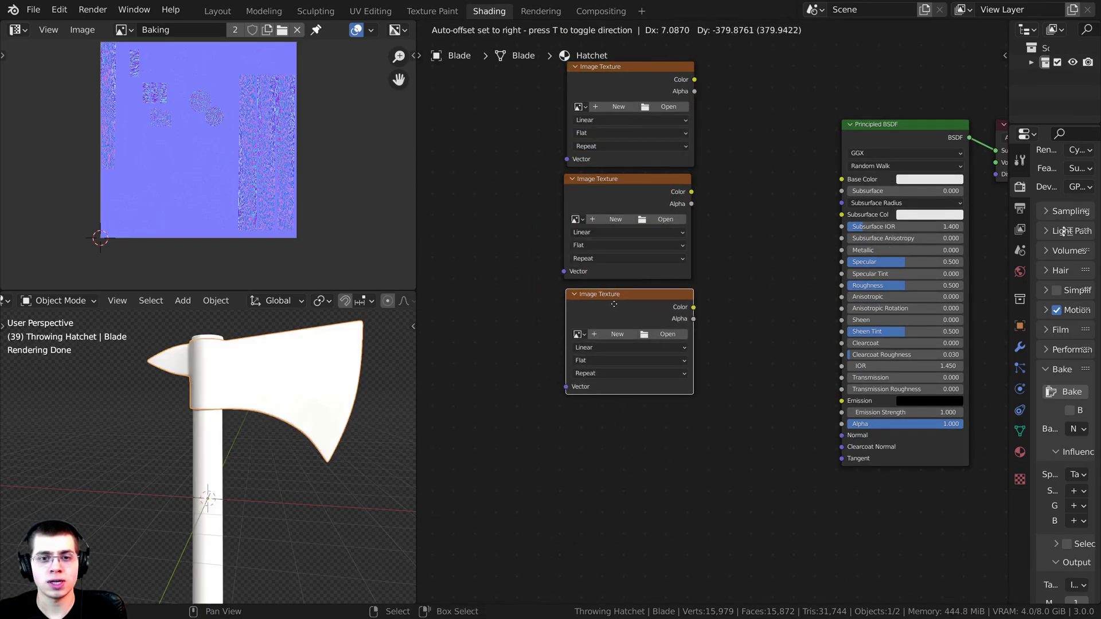
{"action": "left_click", "coordinate": [622, 303]}
{"action": "middle_click_drag", "start_coordinate": [625, 289], "coordinate": [613, 256]}
{"action": "key", "text": "shift+d"}
{"action": "left_click", "coordinate": [597, 358]}
- Load Hatchet Color.jpg into the uppermost Image Texture node and move that node up, clear of the one below
{"action": "middle_click_drag", "start_coordinate": [611, 174], "coordinate": [589, 362]}
{"action": "scroll", "coordinate": [573, 396], "scroll_direction": "up", "scroll_amount": 5}
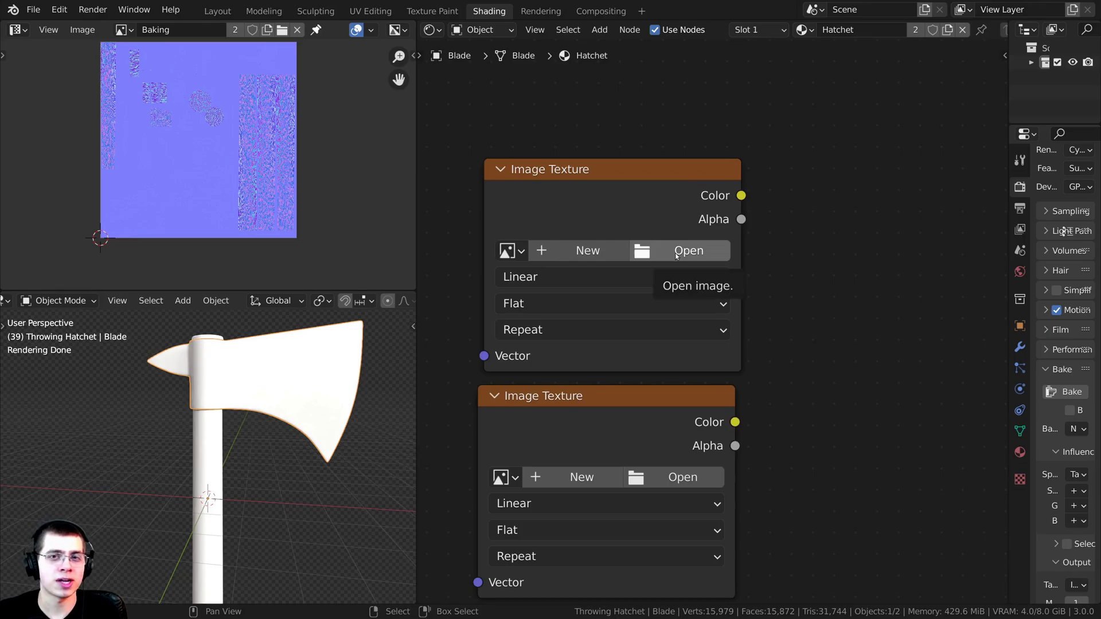
{"action": "left_click", "coordinate": [674, 252]}
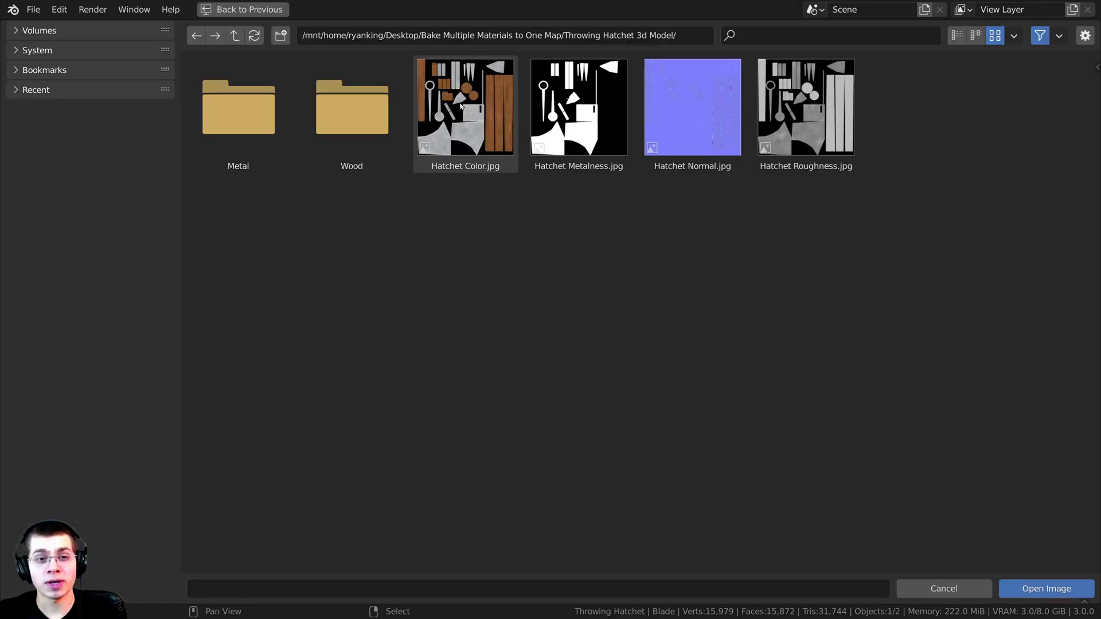
{"action": "double_click", "coordinate": [461, 106]}
{"action": "scroll", "coordinate": [575, 442], "scroll_direction": "down", "scroll_amount": 3}
{"action": "middle_click_drag", "start_coordinate": [579, 442], "coordinate": [646, 364]}
{"action": "left_click_drag", "start_coordinate": [671, 169], "coordinate": [660, 76]}
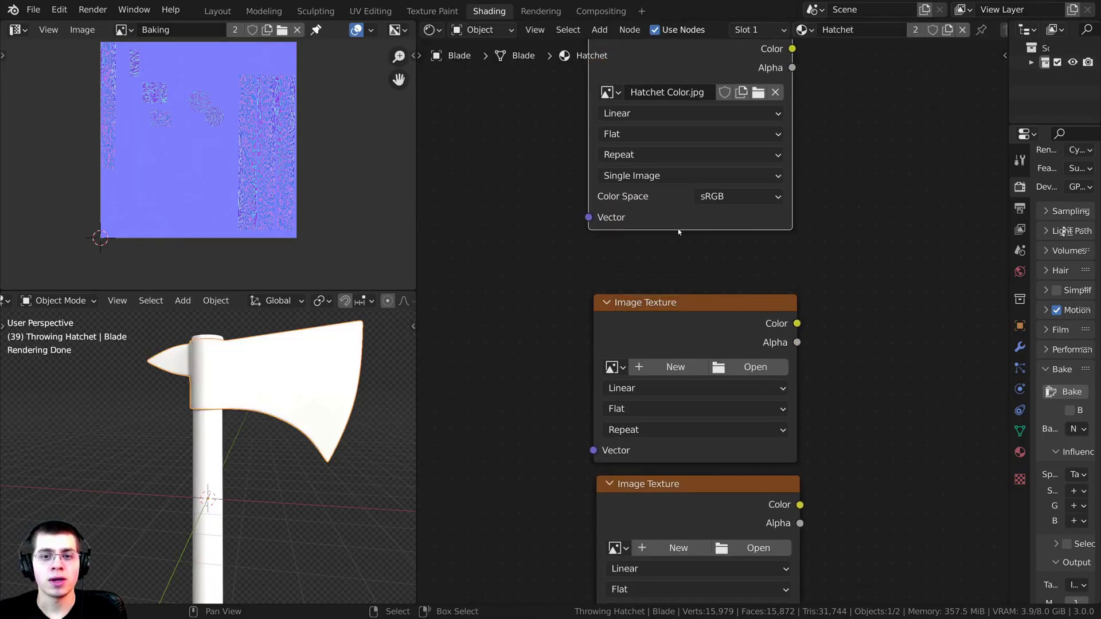
- Link the Color output of the Hatchet Color.jpg node to the Base Color of the Principled BSDF
{"action": "scroll", "coordinate": [680, 227], "scroll_direction": "down", "scroll_amount": 4}
{"action": "mouse_move", "coordinate": [753, 119]}
{"action": "left_mouse_down"}
{"action": "mouse_move", "coordinate": [754, 140]}
{"action": "mouse_move", "coordinate": [903, 229]}
{"action": "mouse_move", "coordinate": [942, 282]}
{"action": "left_mouse_up"}
{"action": "scroll", "coordinate": [630, 258], "scroll_direction": "down", "scroll_amount": 2}
{"action": "scroll", "coordinate": [269, 383], "scroll_direction": "up", "scroll_amount": 4}
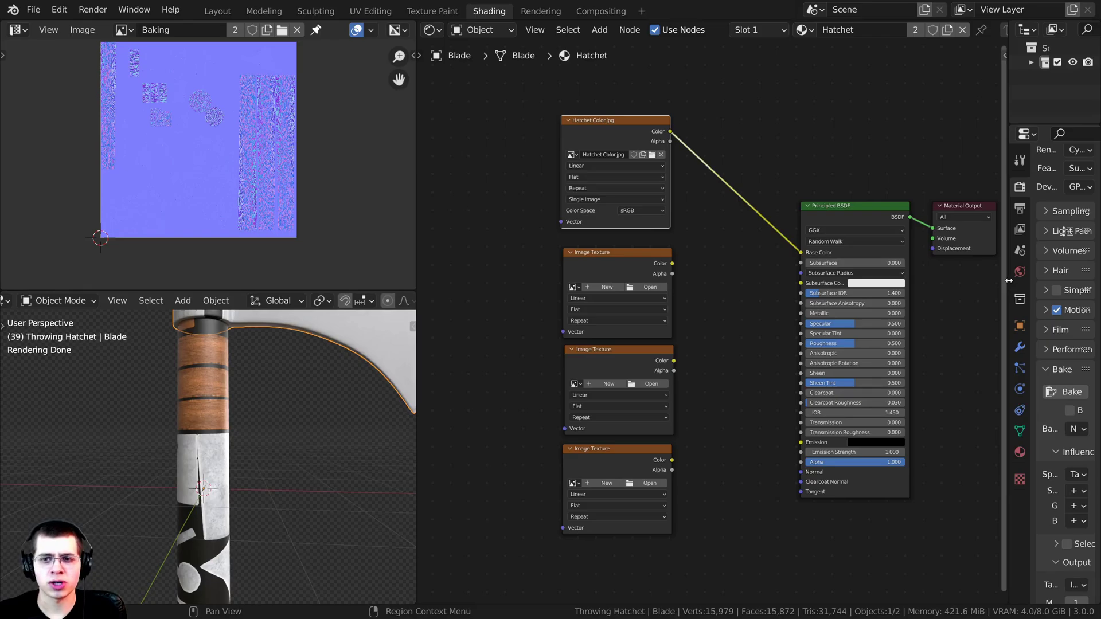
- Delete the UVMap layer from the blade's UV maps, keeping only the Baking layer
{"action": "left_click_drag", "start_coordinate": [1009, 280], "coordinate": [833, 280]}
{"action": "scroll", "coordinate": [692, 294], "scroll_direction": "down", "scroll_amount": 1}
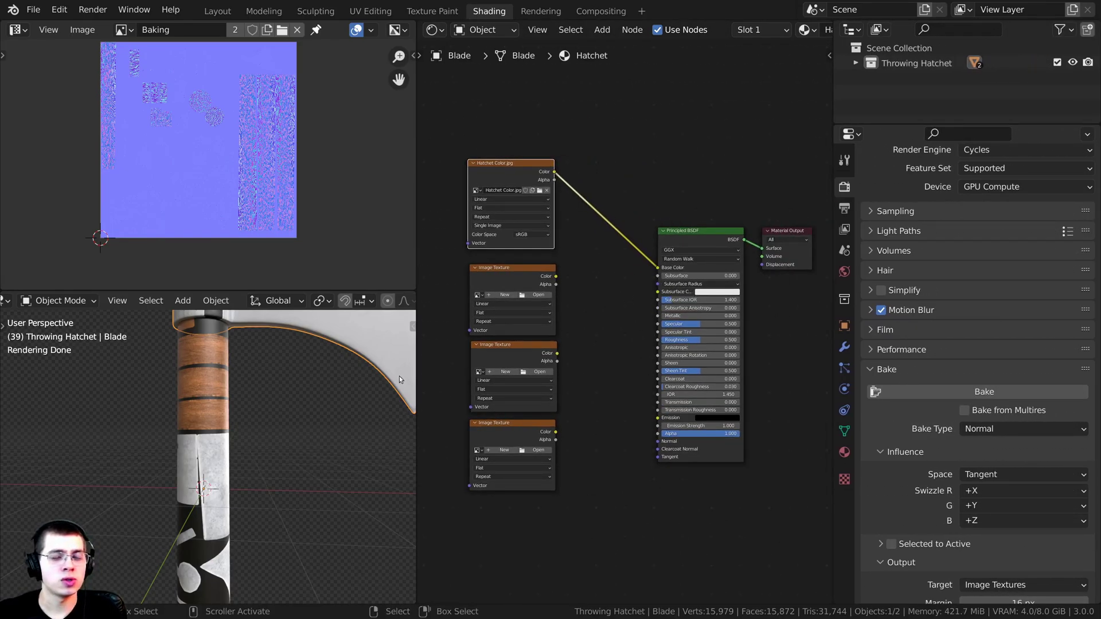
{"action": "middle_click_drag", "start_coordinate": [288, 383], "coordinate": [285, 411], "text": "shift"}
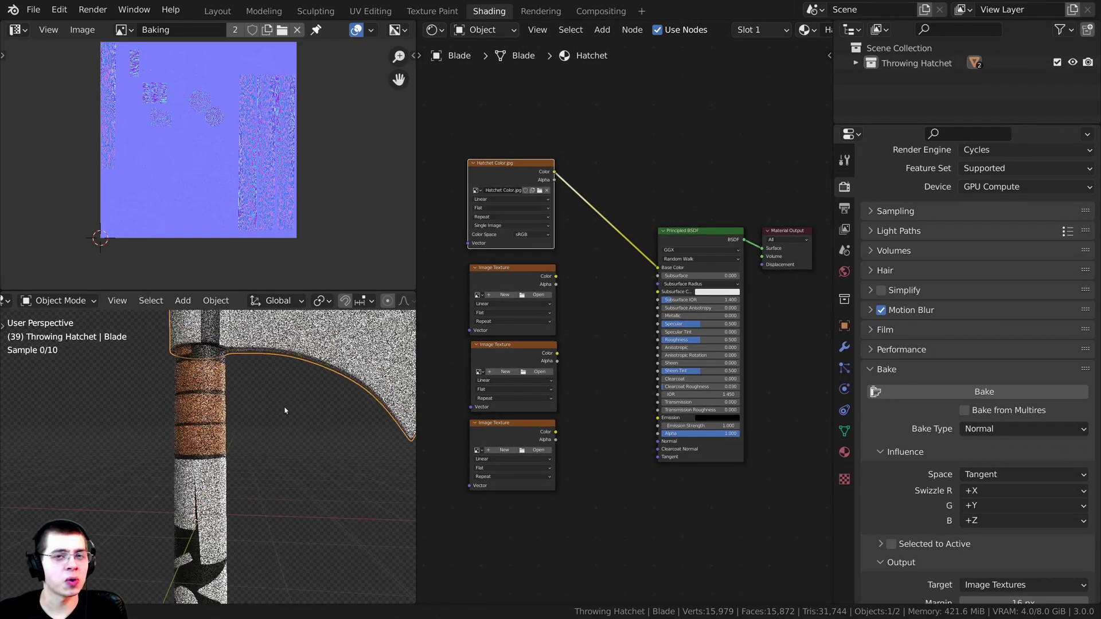
{"action": "left_click", "coordinate": [844, 432]}
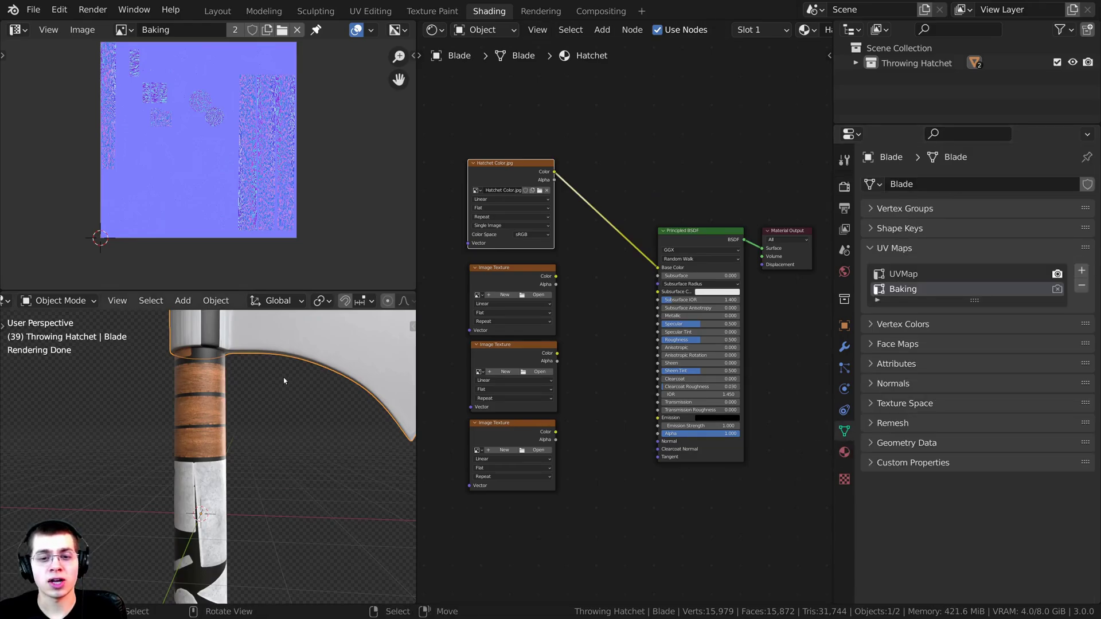
{"action": "scroll", "coordinate": [284, 377], "scroll_direction": "down", "scroll_amount": 4}
{"action": "left_click", "coordinate": [914, 277]}
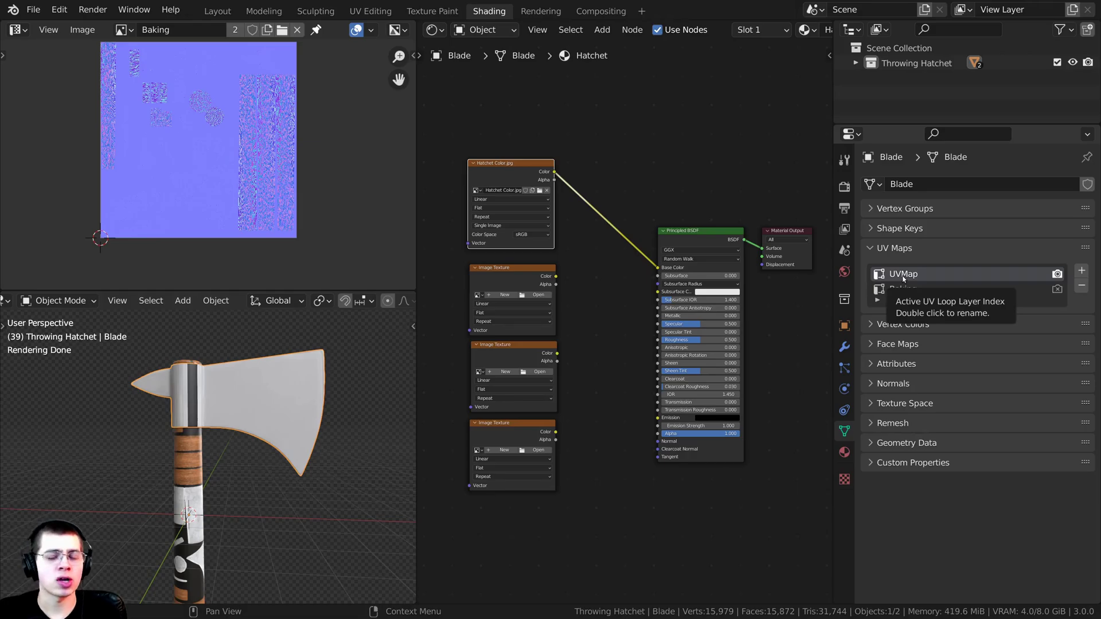
{"action": "left_click", "coordinate": [936, 290]}
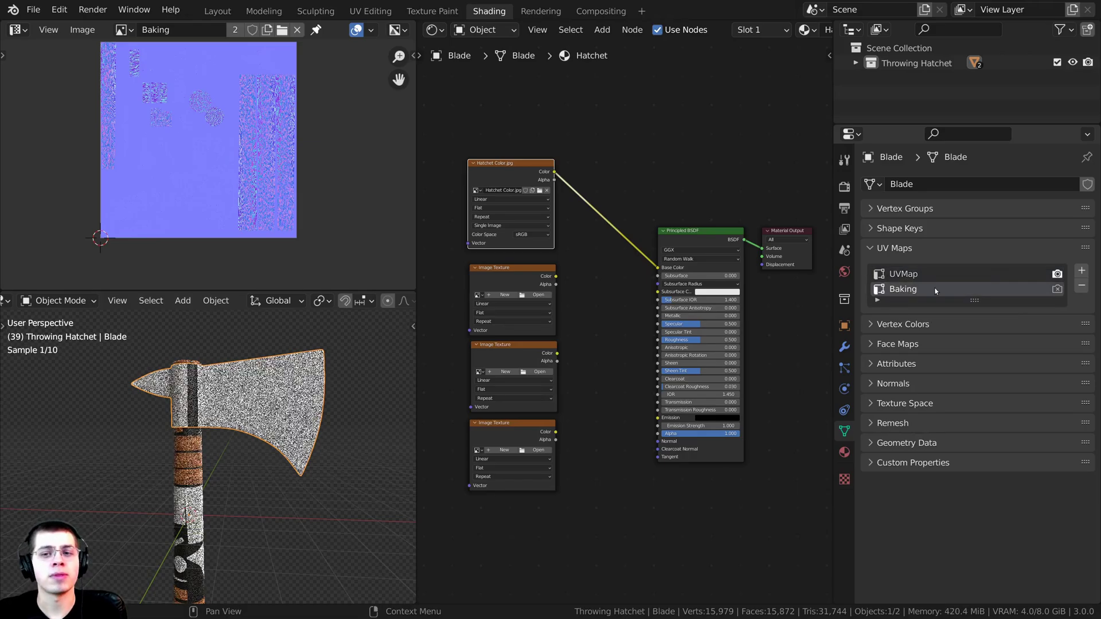
{"action": "left_click", "coordinate": [908, 275]}
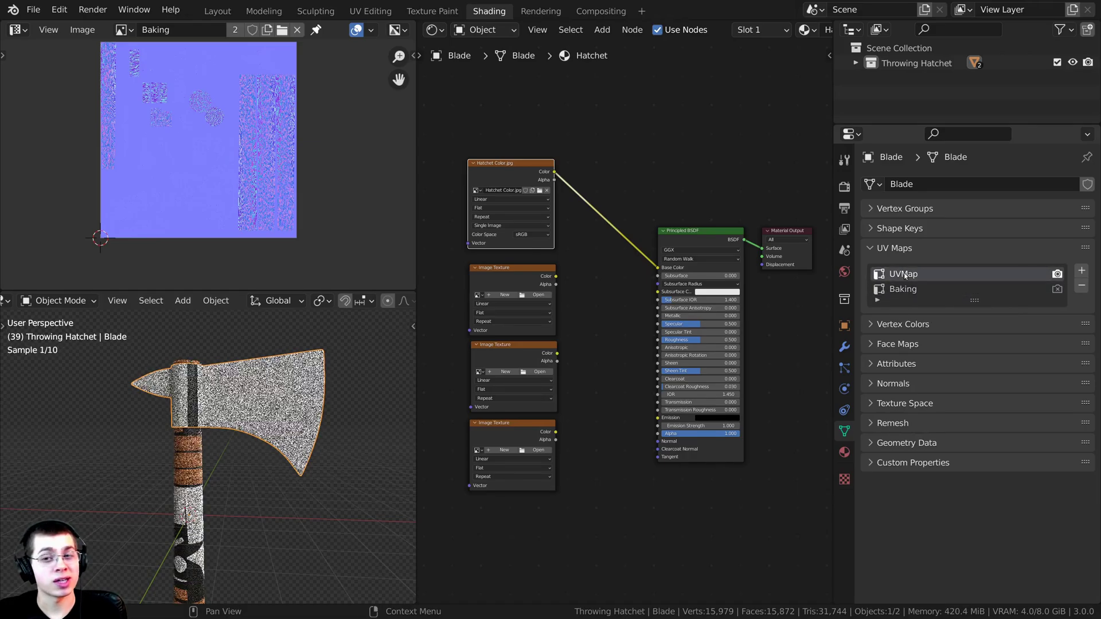
{"action": "left_click", "coordinate": [1081, 288]}
- Select the handle and delete its UVMap layer, keeping only the Baking UV map
{"action": "middle_click_drag", "start_coordinate": [198, 478], "coordinate": [225, 450], "text": "shift"}
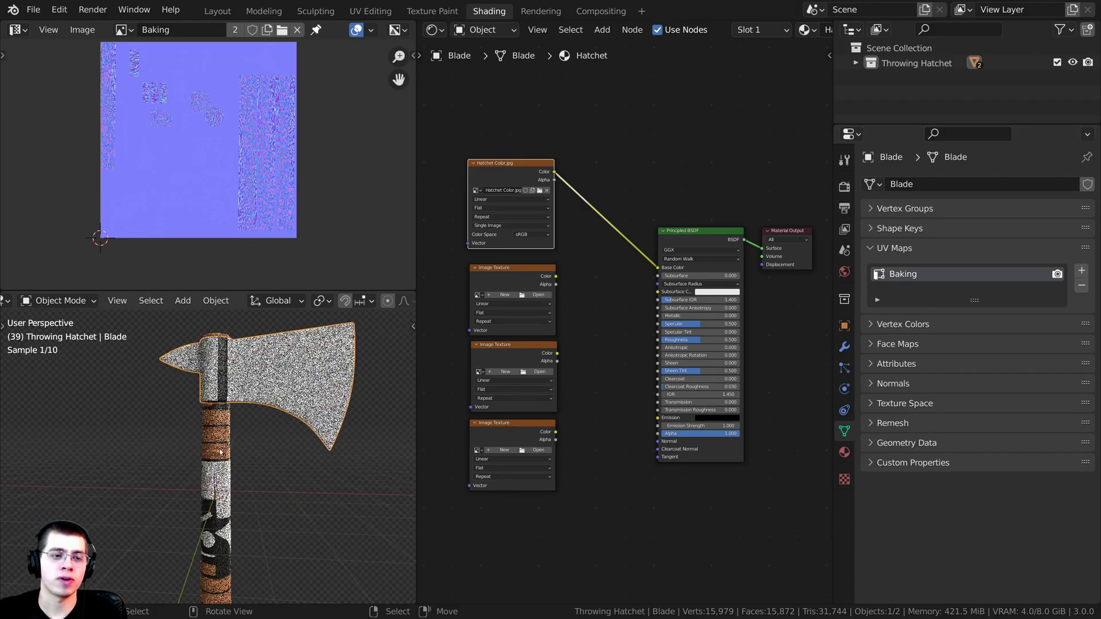
{"action": "scroll", "coordinate": [224, 451], "scroll_direction": "up", "scroll_amount": 1}
{"action": "left_click", "coordinate": [221, 451]}
{"action": "key", "text": "g"}
{"action": "key", "text": "Escape"}
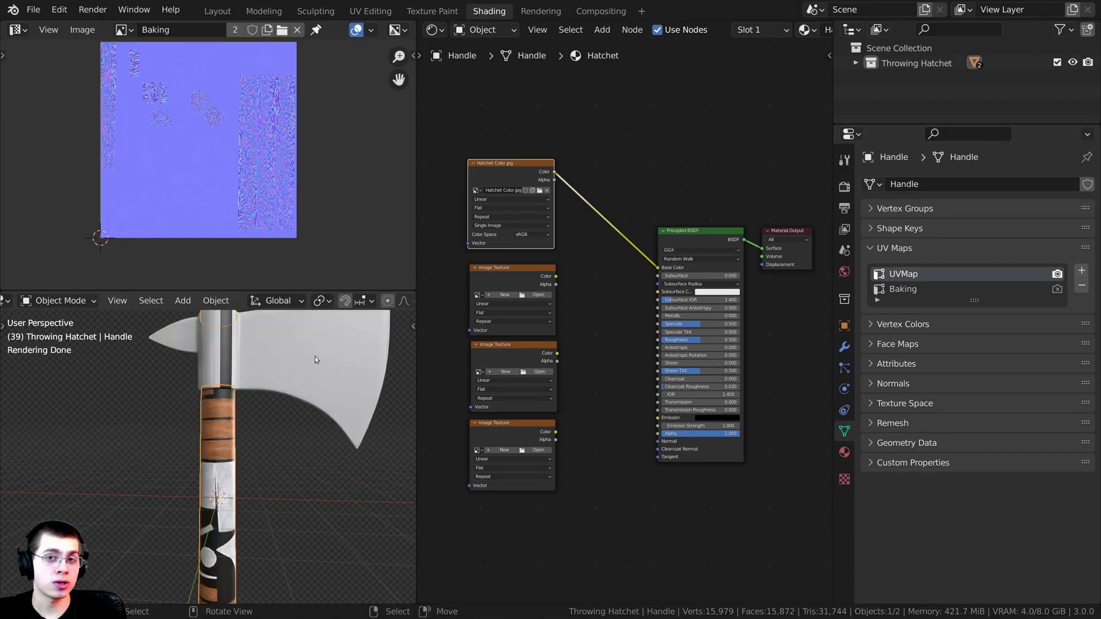
{"action": "left_click", "coordinate": [910, 275]}
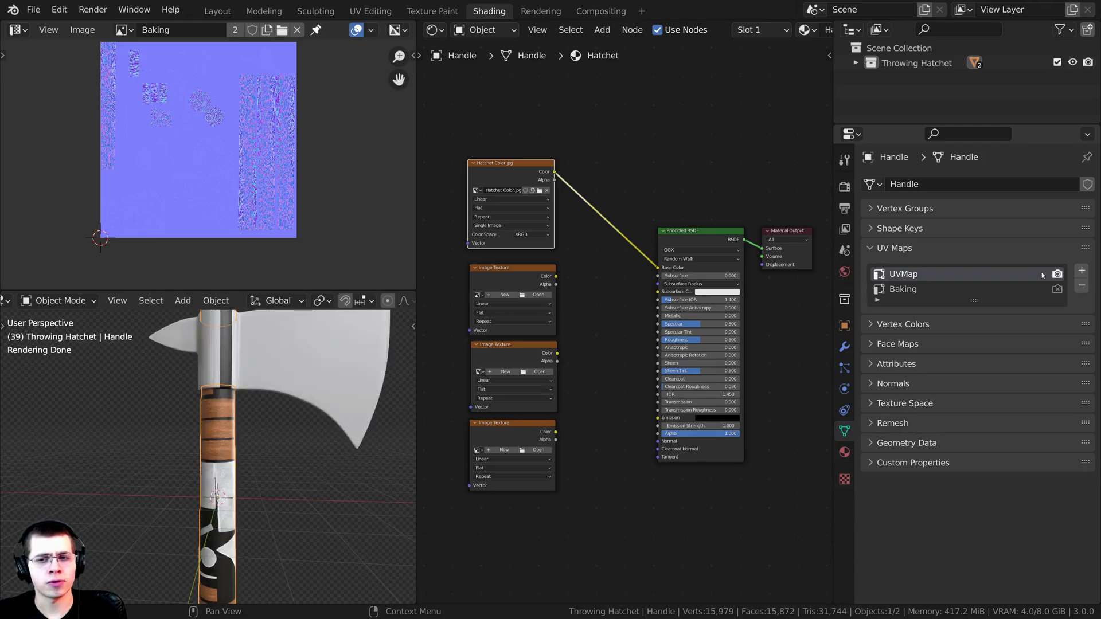
{"action": "left_click", "coordinate": [1081, 286]}
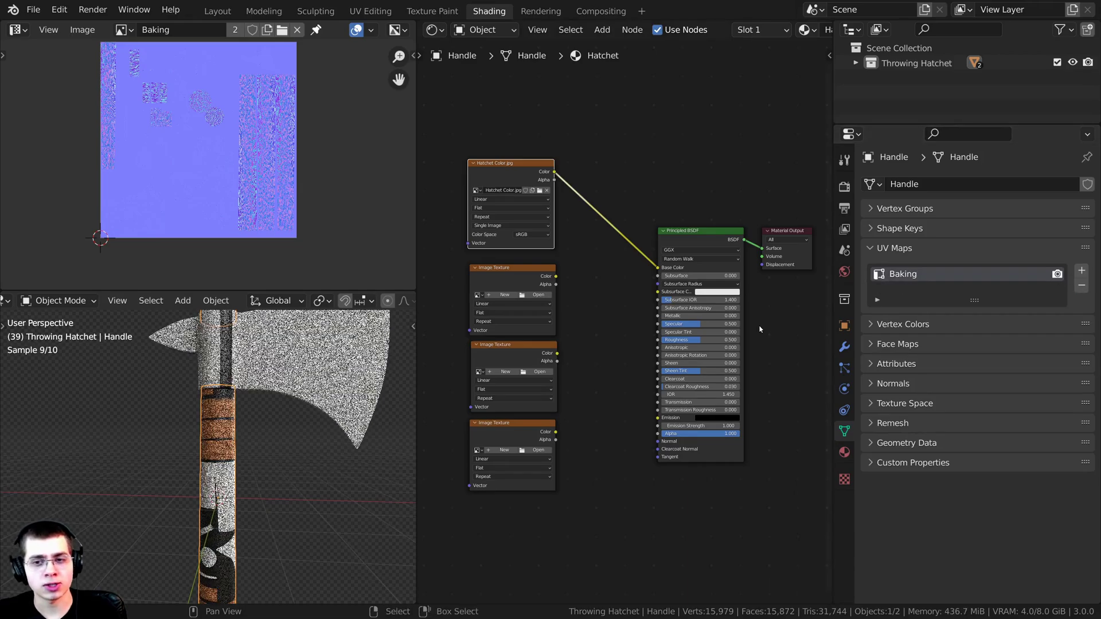
- Switch the 3D viewport to Solid shading and back to Rendered to refresh the hatchet's textures
{"action": "scroll", "coordinate": [200, 463], "scroll_direction": "up", "scroll_amount": 3}
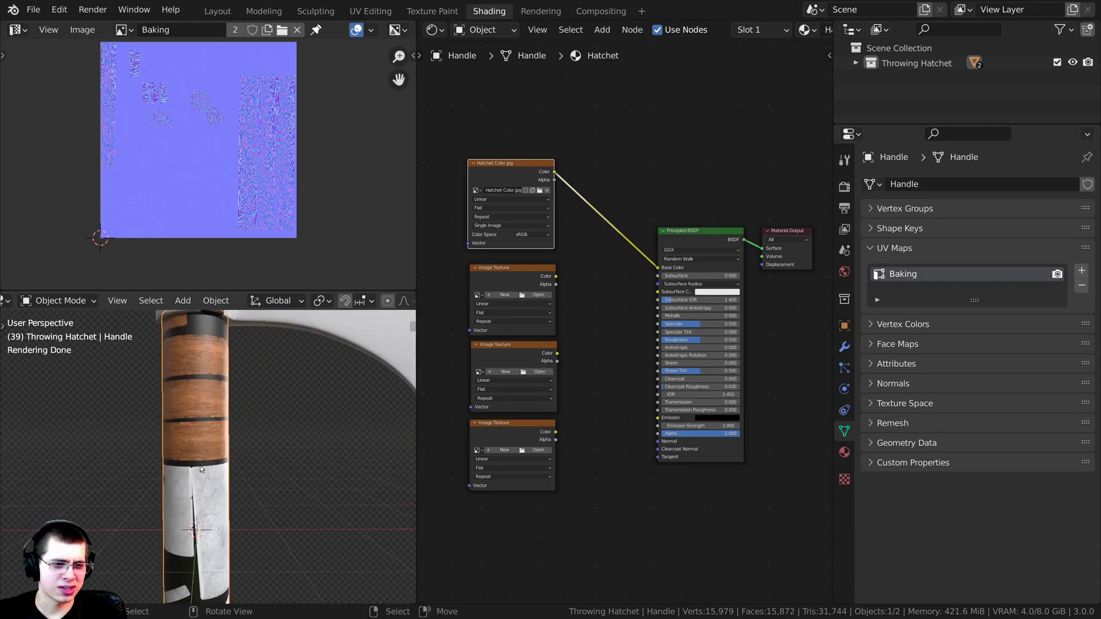
{"action": "scroll", "coordinate": [211, 458], "scroll_direction": "down", "scroll_amount": 1}
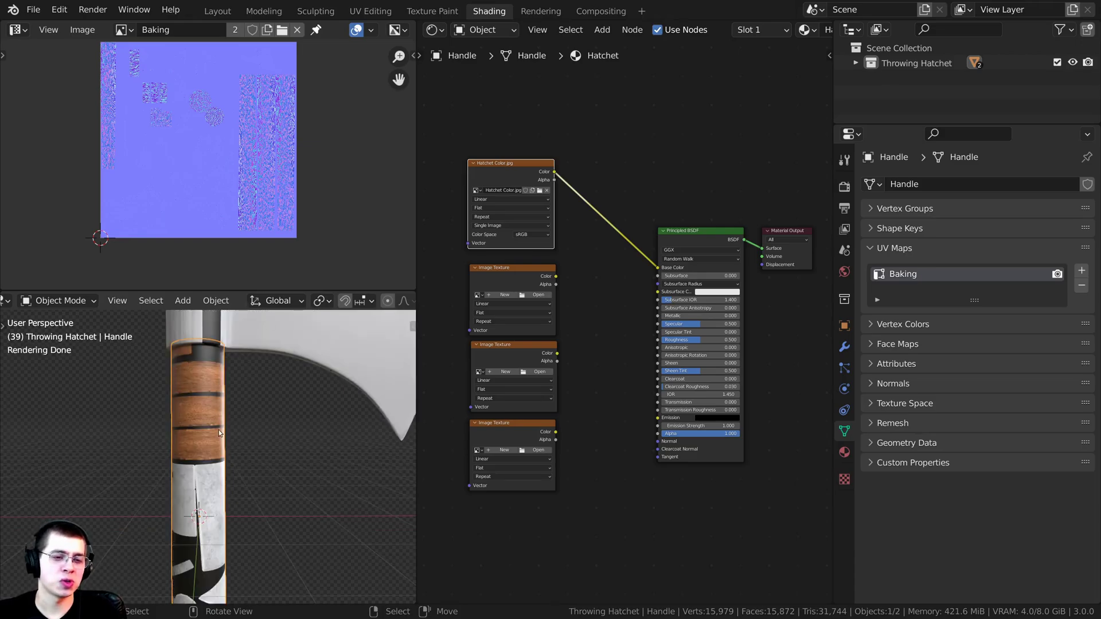
{"action": "scroll", "coordinate": [194, 384], "scroll_direction": "down", "scroll_amount": 1}
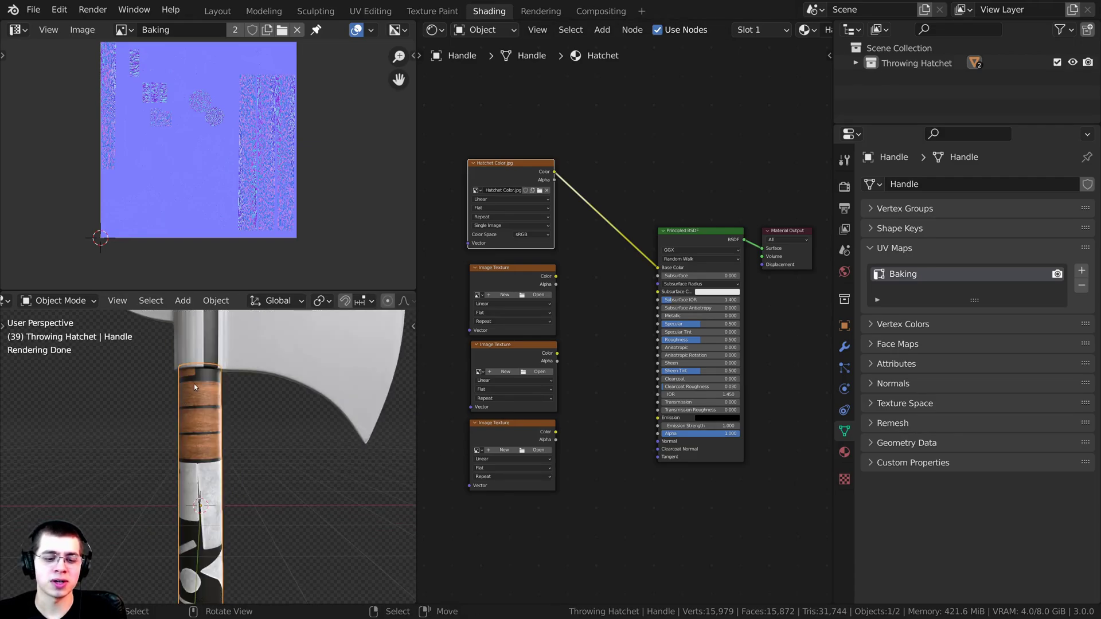
{"action": "key", "text": "z"}
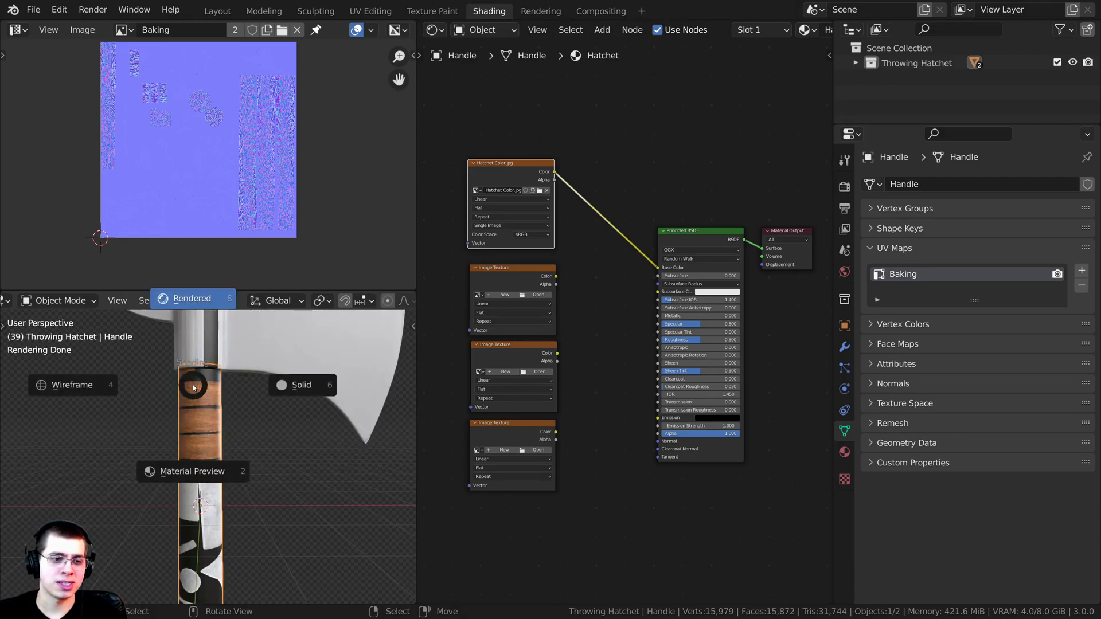
{"action": "left_click", "coordinate": [312, 392]}
{"action": "scroll", "coordinate": [278, 471], "scroll_direction": "down", "scroll_amount": 4}
{"action": "key", "text": "z"}
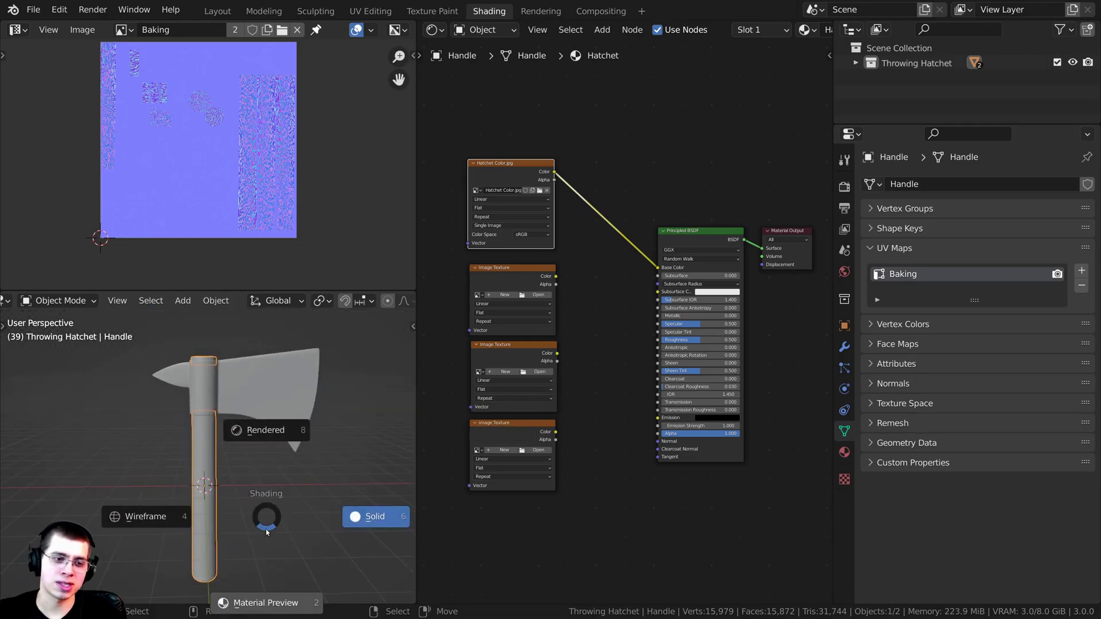
{"action": "left_click", "coordinate": [264, 413]}
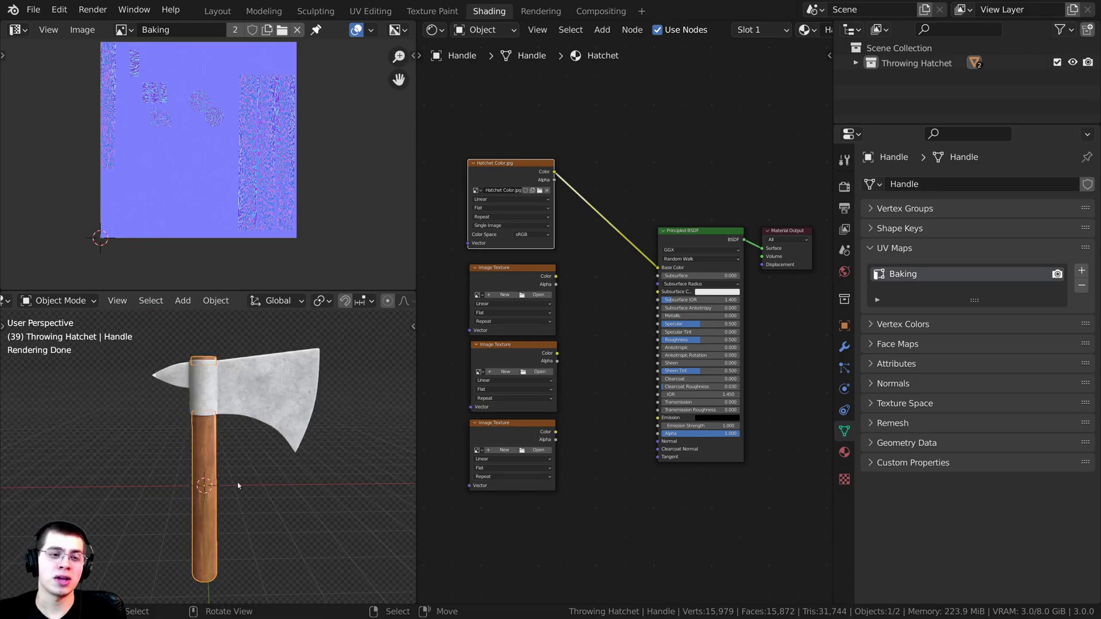
- Load Hatchet Metalness.jpg into the second Image Texture node and move the two empty texture nodes further down
{"action": "scroll", "coordinate": [594, 328], "scroll_direction": "up", "scroll_amount": 5}
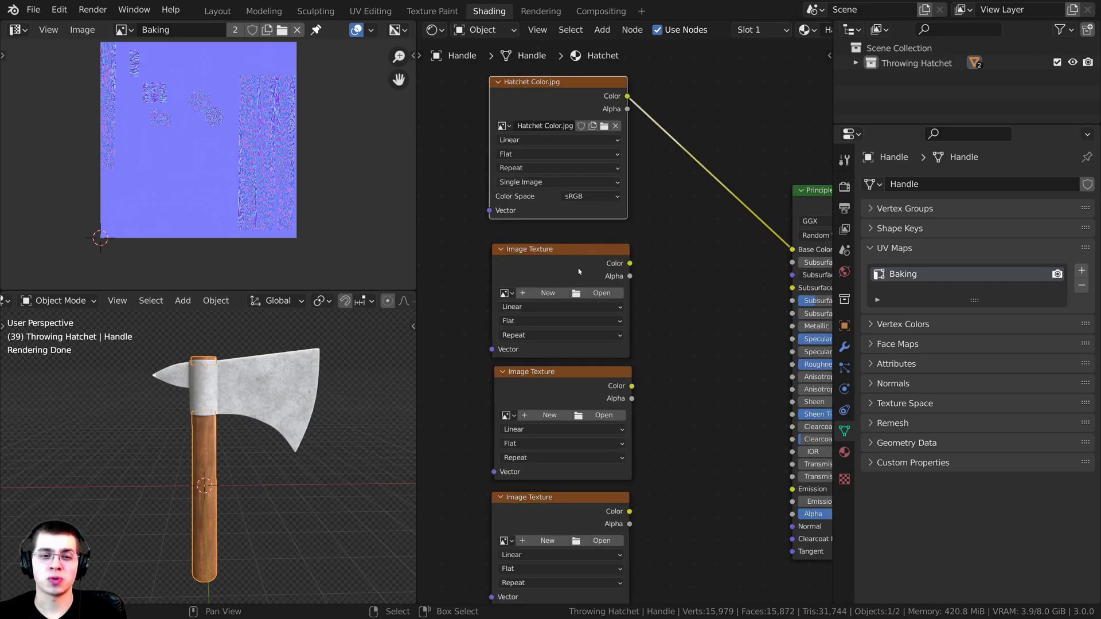
{"action": "scroll", "coordinate": [651, 261], "scroll_direction": "up", "scroll_amount": 2}
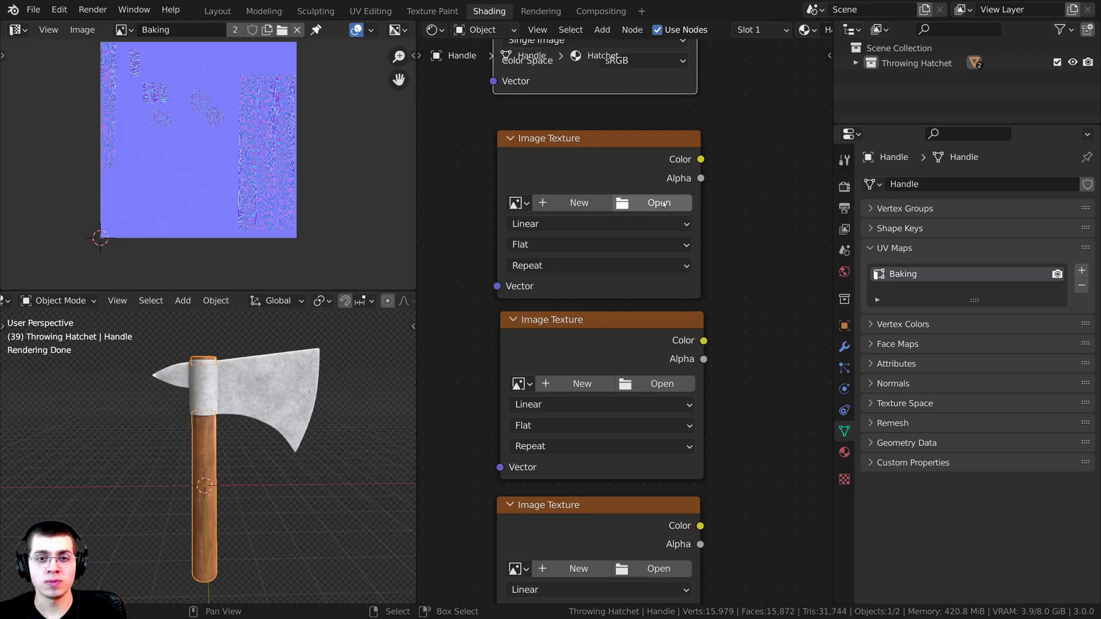
{"action": "left_click", "coordinate": [659, 203]}
{"action": "double_click", "coordinate": [578, 118]}
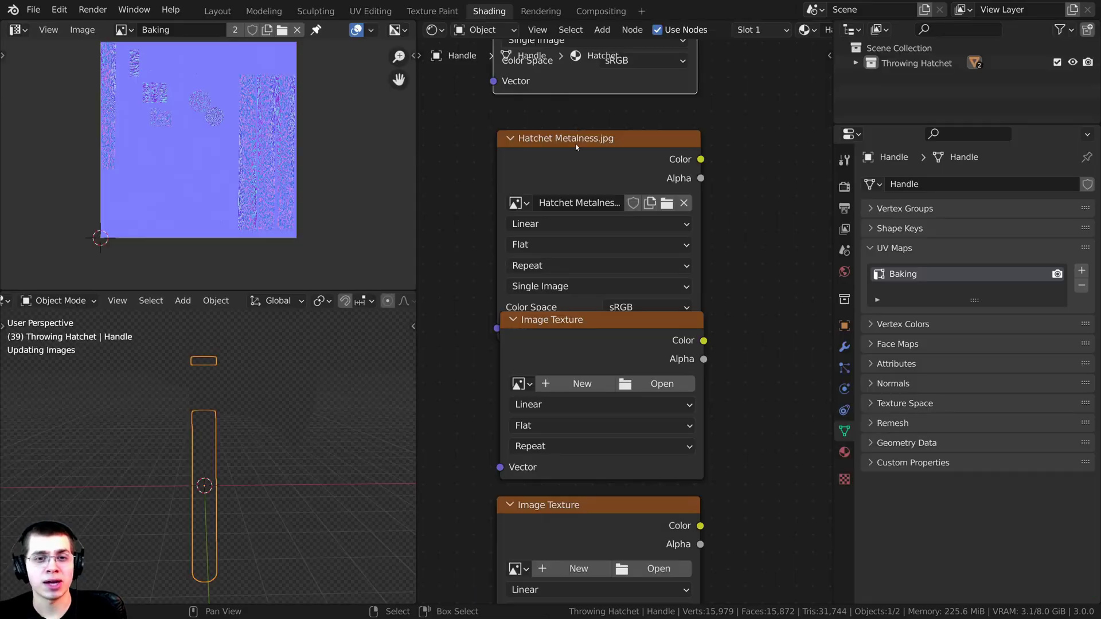
{"action": "scroll", "coordinate": [593, 439], "scroll_direction": "down", "scroll_amount": 3}
{"action": "left_click_drag", "start_coordinate": [593, 439], "coordinate": [594, 457]}
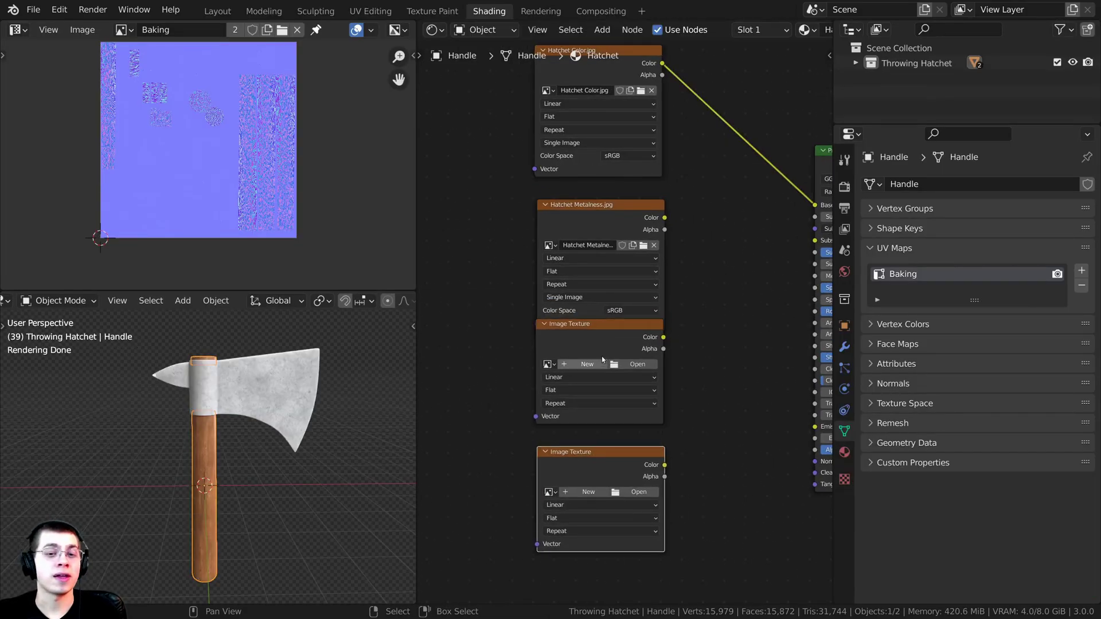
{"action": "left_click_drag", "start_coordinate": [602, 326], "coordinate": [602, 355]}
- Set the Hatchet Metalness.jpg node's color space to Non-Color and connect its Color output to the Principled BSDF's Metallic input
{"action": "middle_click_drag", "start_coordinate": [692, 179], "coordinate": [531, 228]}
{"action": "scroll", "coordinate": [616, 264], "scroll_direction": "up", "scroll_amount": 2}
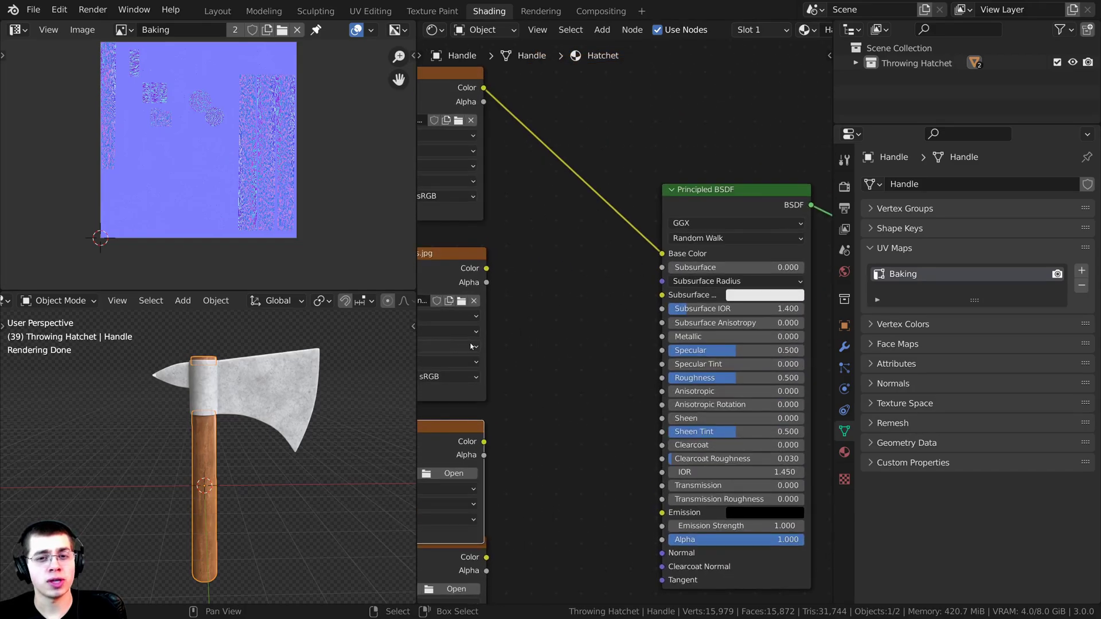
{"action": "middle_click_drag", "start_coordinate": [471, 346], "coordinate": [635, 267]}
{"action": "left_click", "coordinate": [572, 308]}
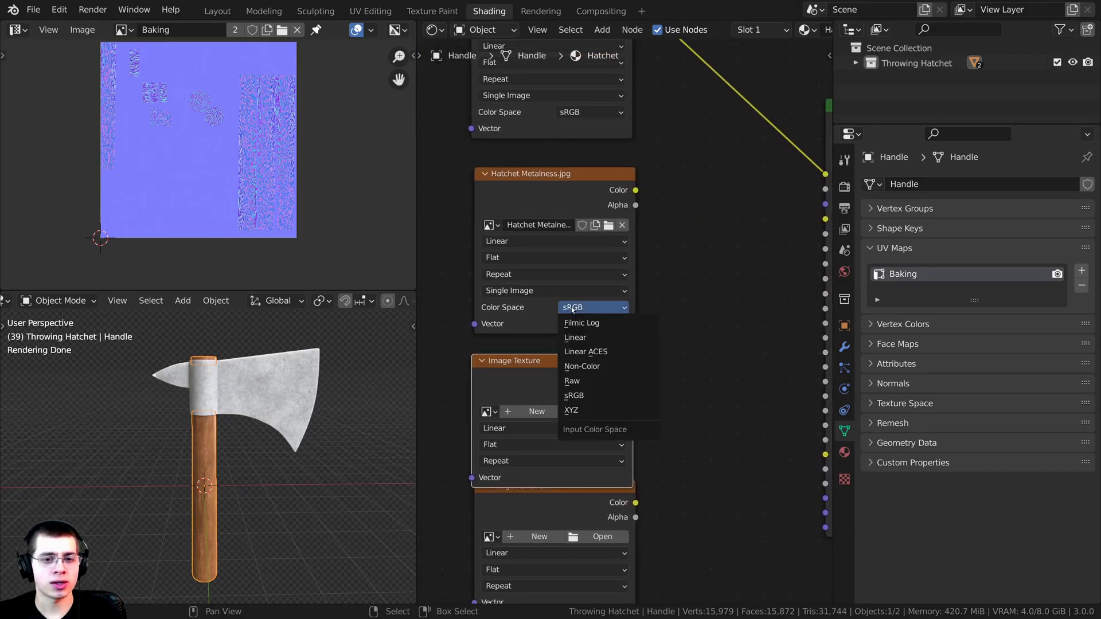
{"action": "left_click", "coordinate": [582, 366]}
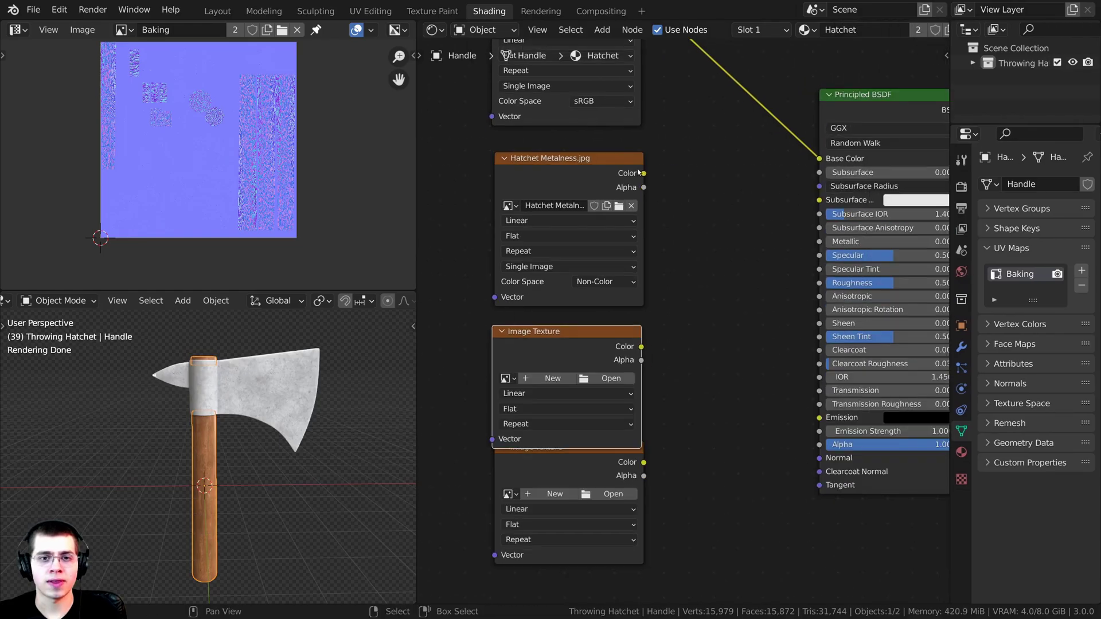
{"action": "mouse_move", "coordinate": [644, 173]}
{"action": "left_mouse_down"}
{"action": "mouse_move", "coordinate": [739, 167]}
{"action": "mouse_move", "coordinate": [819, 241]}
{"action": "left_mouse_up"}
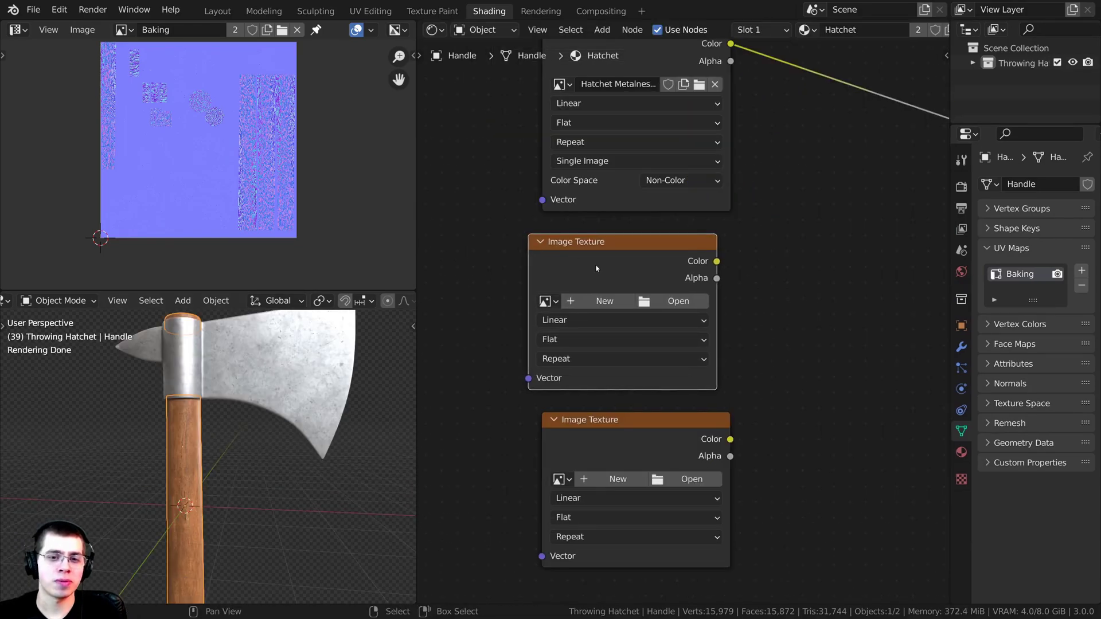
- Load Hatchet Roughness.jpg into the third Image Texture node and move the remaining empty texture node further down
{"action": "middle_click_drag", "start_coordinate": [672, 305], "coordinate": [682, 302]}
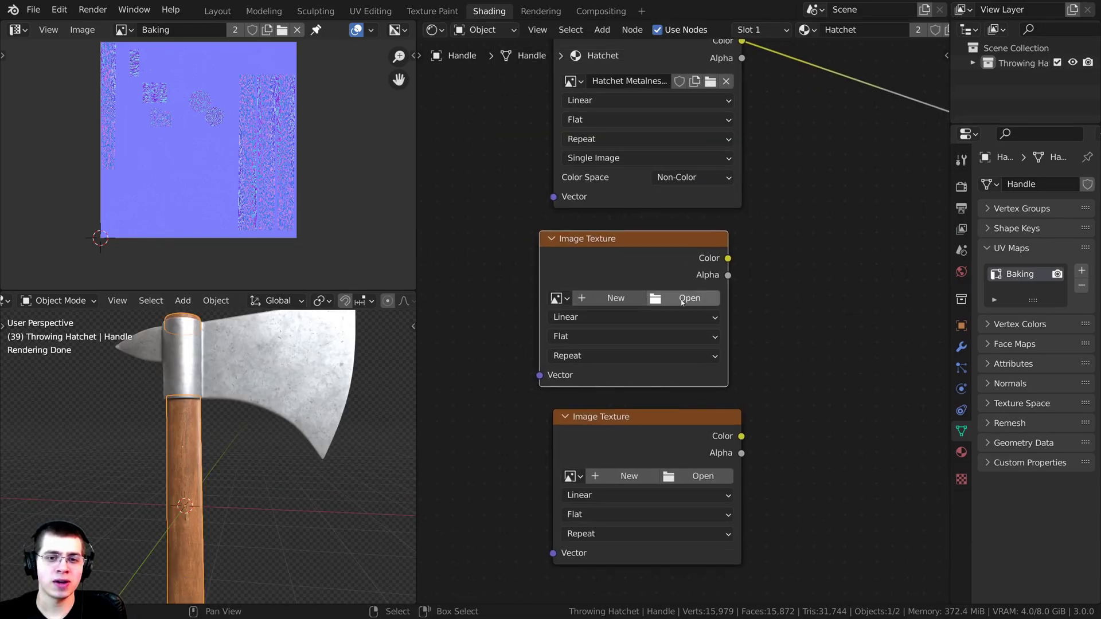
{"action": "left_click", "coordinate": [669, 302]}
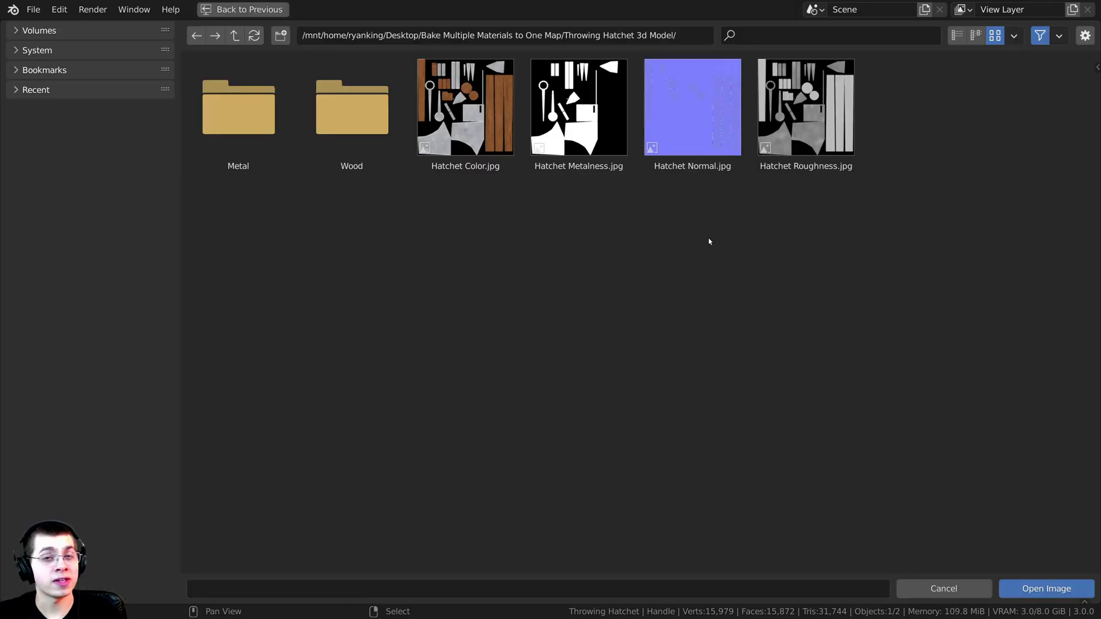
{"action": "left_click", "coordinate": [797, 88]}
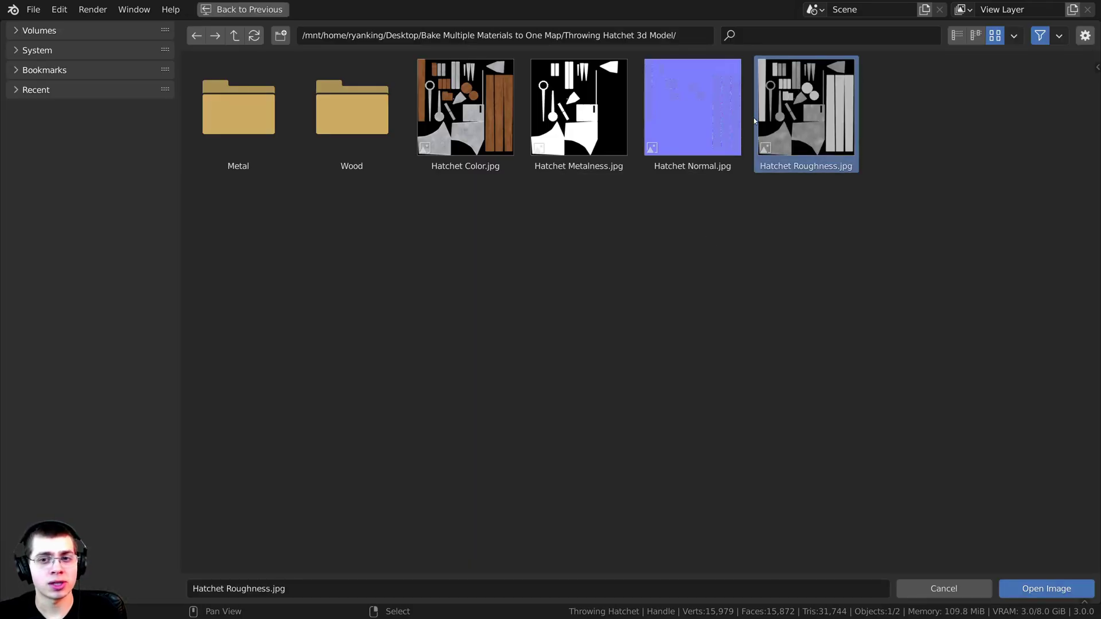
{"action": "left_click", "coordinate": [1036, 583]}
{"action": "middle_click_drag", "start_coordinate": [681, 407], "coordinate": [651, 329]}
{"action": "left_click_drag", "start_coordinate": [639, 372], "coordinate": [630, 443]}
{"action": "scroll", "coordinate": [634, 344], "scroll_direction": "down", "scroll_amount": 3}
{"action": "middle_click_drag", "start_coordinate": [636, 315], "coordinate": [634, 407]}
{"action": "scroll", "coordinate": [672, 316], "scroll_direction": "down", "scroll_amount": 2}
{"action": "scroll", "coordinate": [645, 294], "scroll_direction": "up", "scroll_amount": 2}
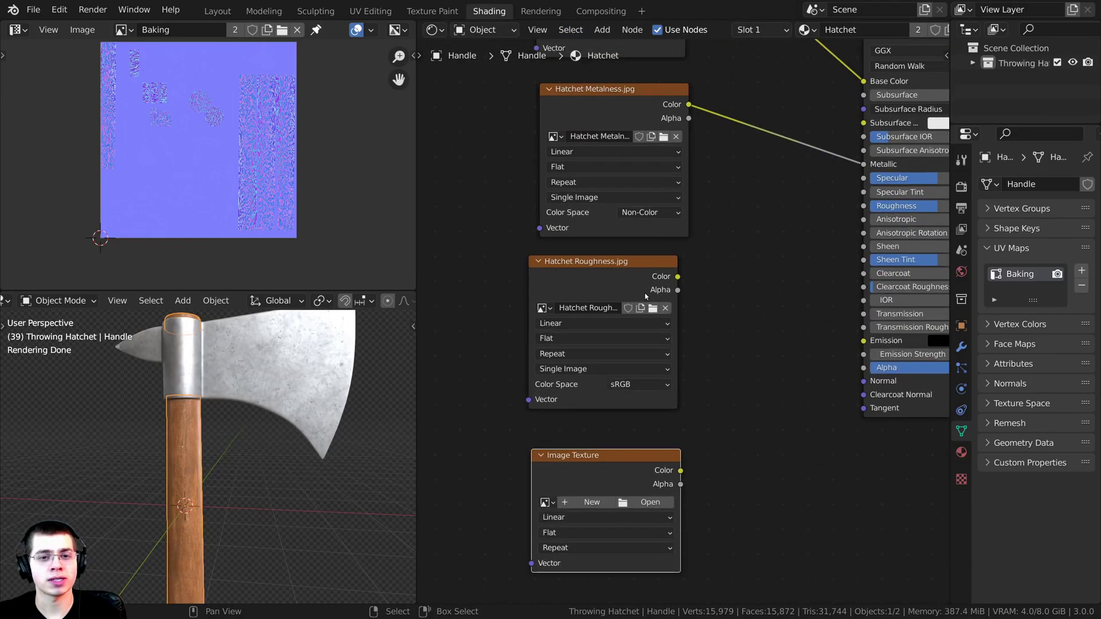
- Set the roughness texture's color space to Non-Color and connect its Color output to the Principled BSDF's Roughness input
{"action": "left_click", "coordinate": [639, 379]}
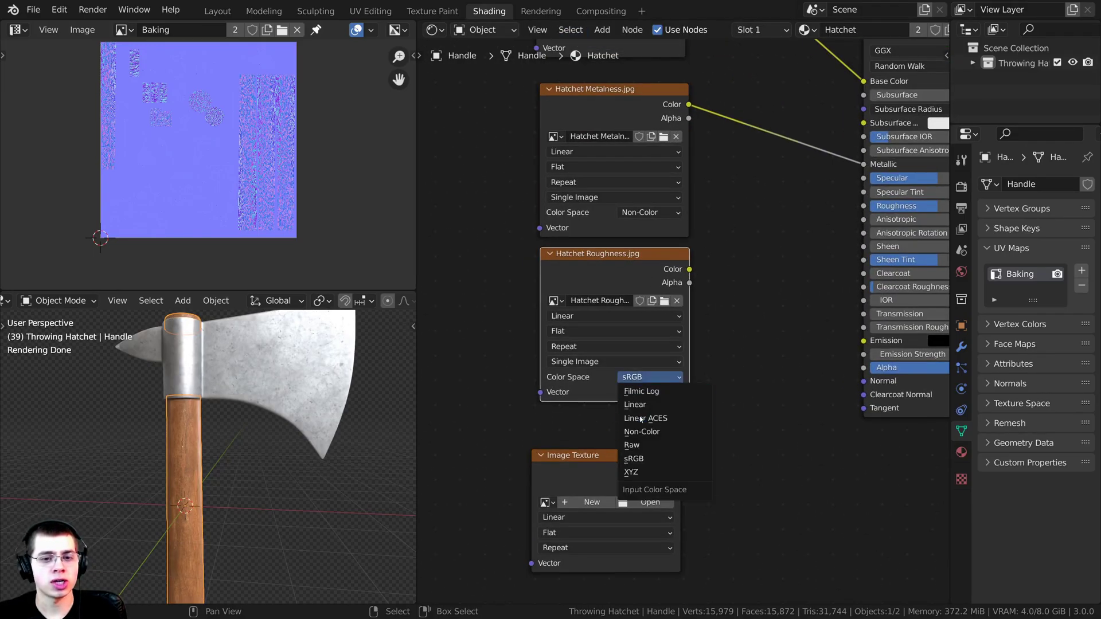
{"action": "left_click", "coordinate": [641, 431]}
{"action": "scroll", "coordinate": [648, 292], "scroll_direction": "up", "scroll_amount": 2}
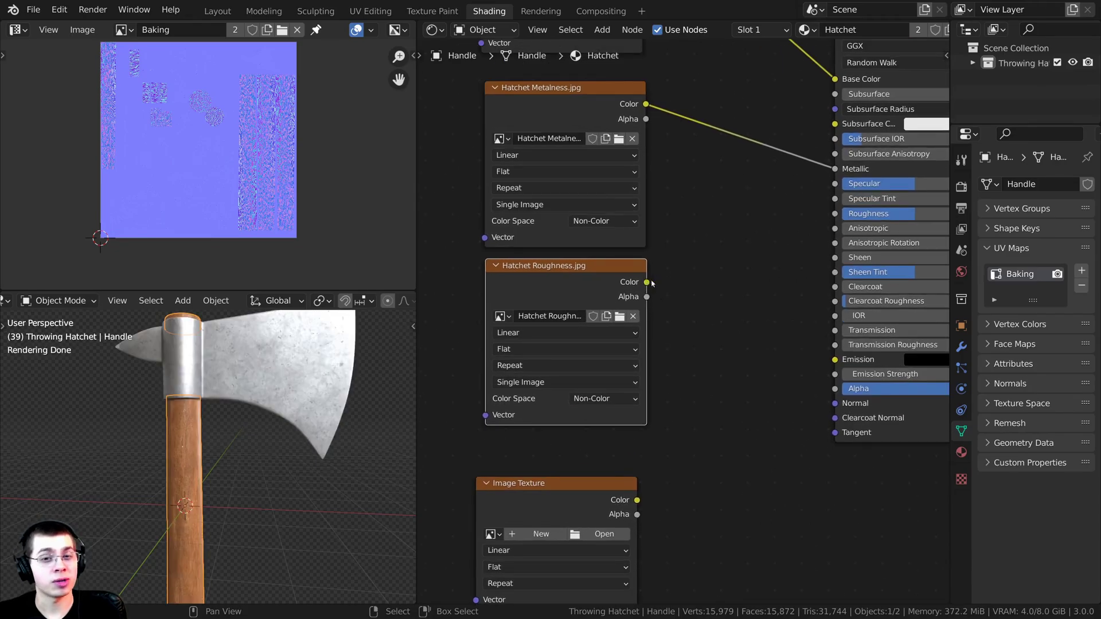
{"action": "mouse_move", "coordinate": [648, 282]}
{"action": "left_mouse_down"}
{"action": "mouse_move", "coordinate": [767, 175]}
{"action": "mouse_move", "coordinate": [835, 214]}
{"action": "left_mouse_up"}
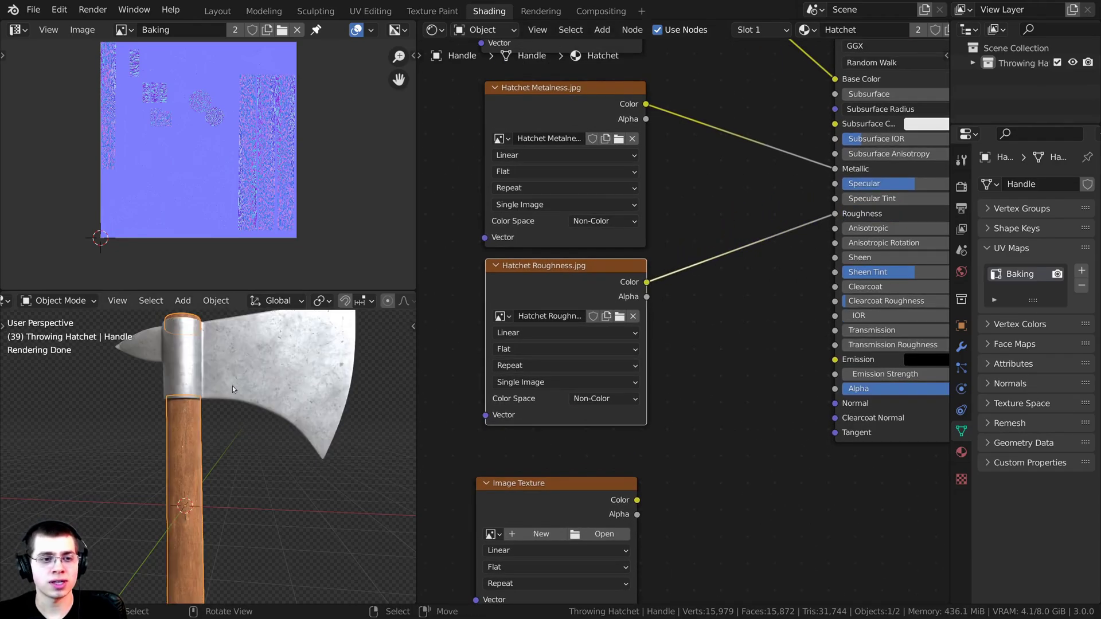
{"action": "scroll", "coordinate": [241, 407], "scroll_direction": "up", "scroll_amount": 5}
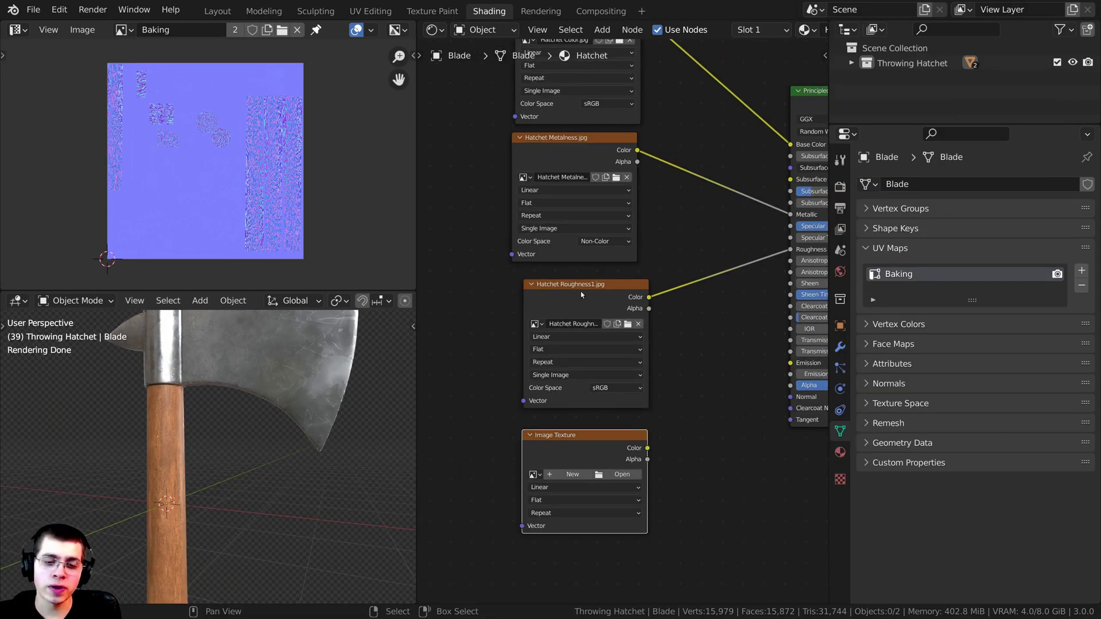
- Position the empty Image Texture node just below the roughness node and load Hatchet Normal.jpg into it
{"action": "middle_click_drag", "start_coordinate": [576, 406], "coordinate": [589, 332]}
{"action": "scroll", "coordinate": [588, 356], "scroll_direction": "up", "scroll_amount": 9}
{"action": "left_click_drag", "start_coordinate": [583, 364], "coordinate": [587, 338]}
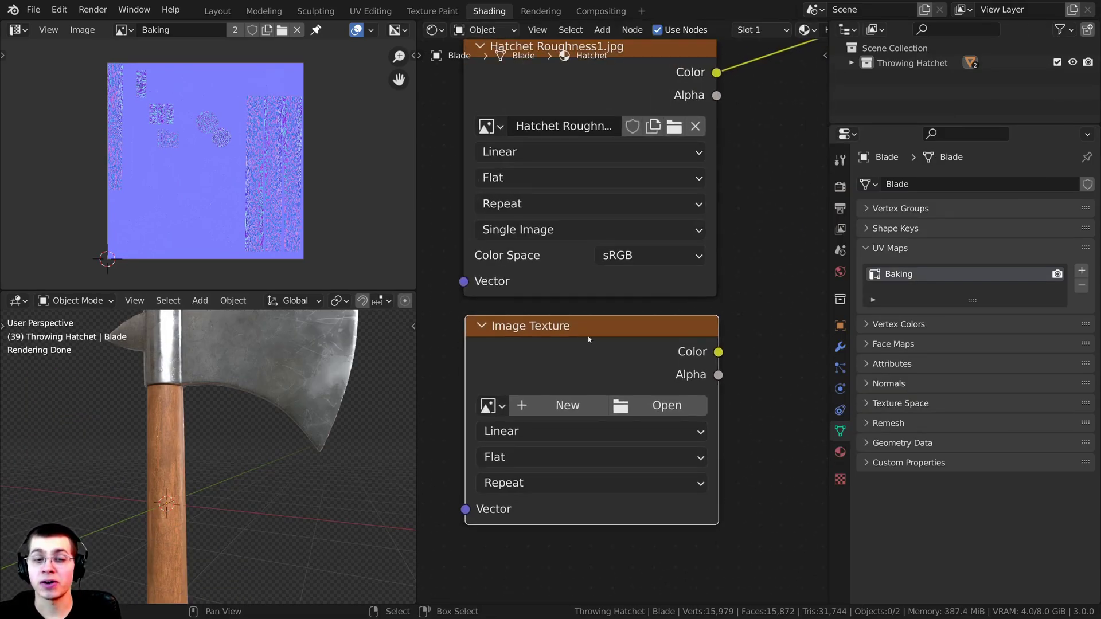
{"action": "scroll", "coordinate": [592, 326], "scroll_direction": "down", "scroll_amount": 4}
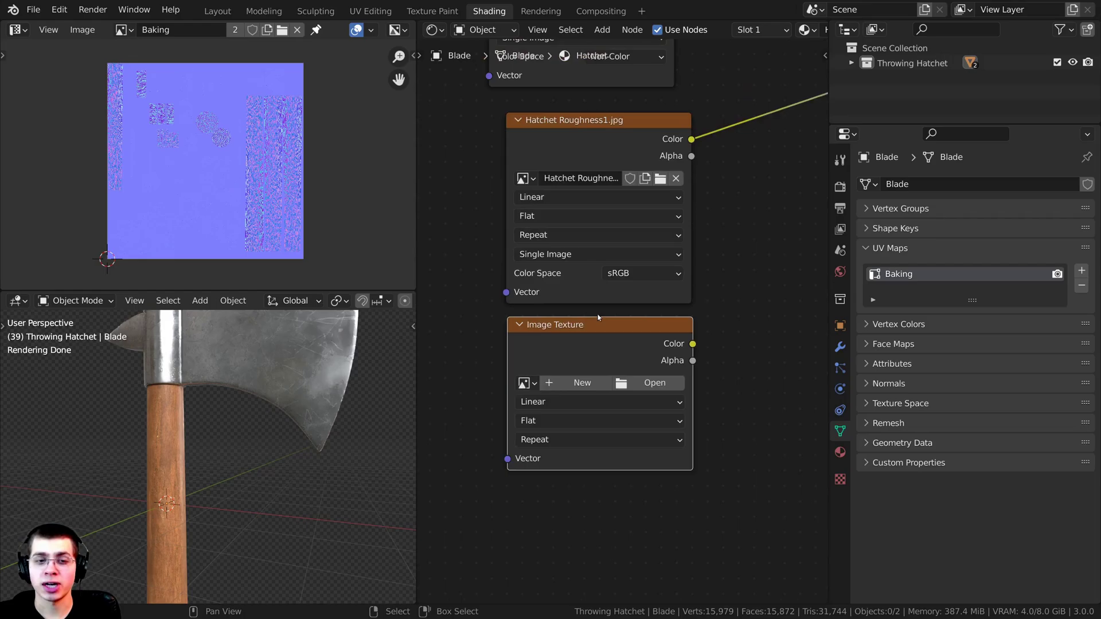
{"action": "left_click", "coordinate": [641, 390]}
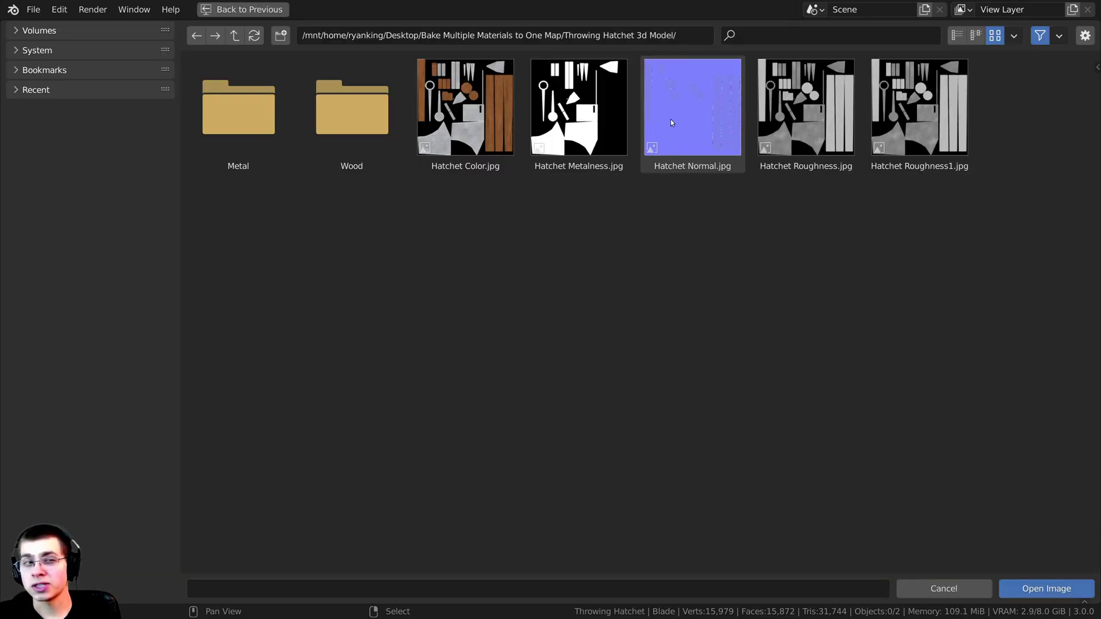
{"action": "left_click", "coordinate": [675, 92]}
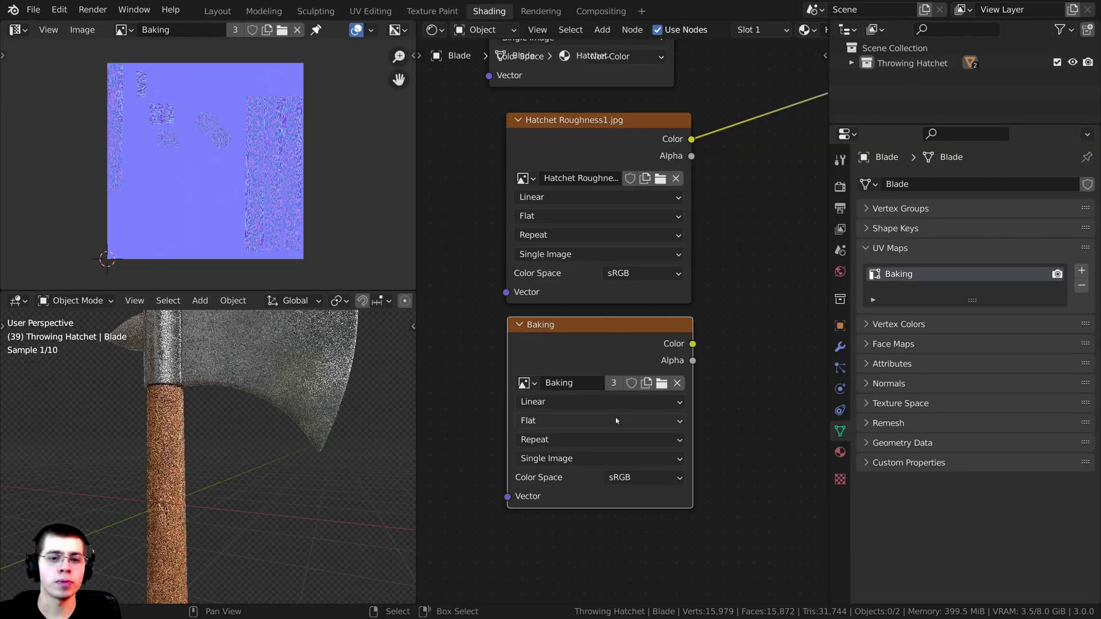
- Set the normal texture's color space to Non-Color and connect its Color output to the Principled BSDF's Normal input
{"action": "scroll", "coordinate": [631, 410], "scroll_direction": "down", "scroll_amount": 4}
{"action": "middle_click_drag", "start_coordinate": [636, 404], "coordinate": [614, 344]}
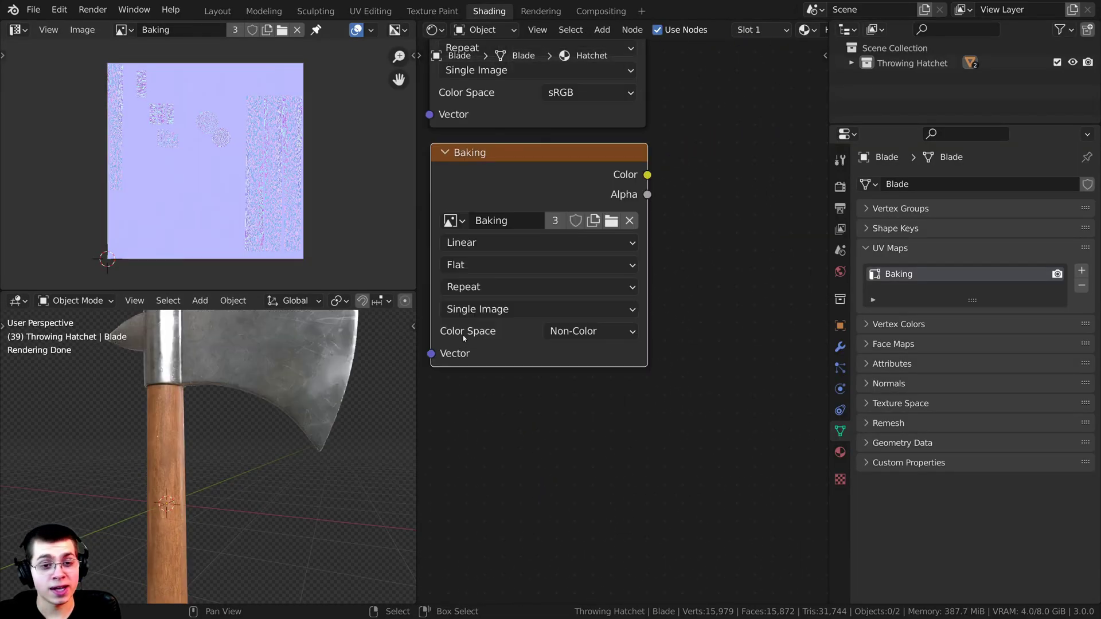
{"action": "left_click", "coordinate": [581, 332]}
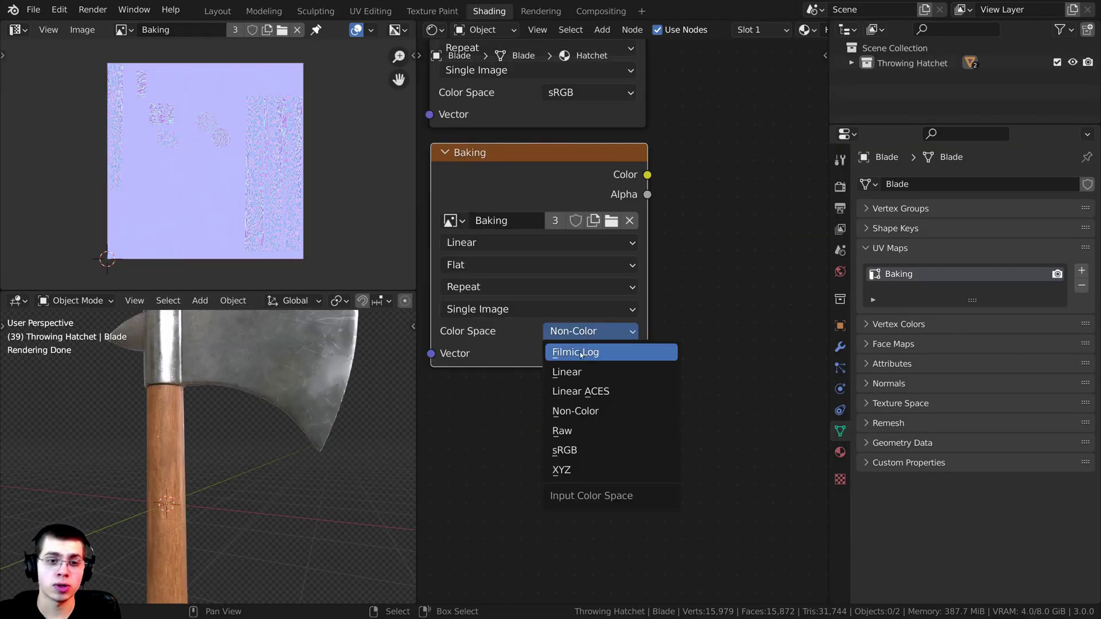
{"action": "scroll", "coordinate": [610, 290], "scroll_direction": "down", "scroll_amount": 8}
{"action": "middle_click_drag", "start_coordinate": [636, 205], "coordinate": [555, 304]}
{"action": "scroll", "coordinate": [555, 304], "scroll_direction": "up", "scroll_amount": 4}
{"action": "left_click_drag", "start_coordinate": [538, 377], "coordinate": [730, 323]}
{"action": "middle_click_drag", "start_coordinate": [563, 370], "coordinate": [631, 315]}
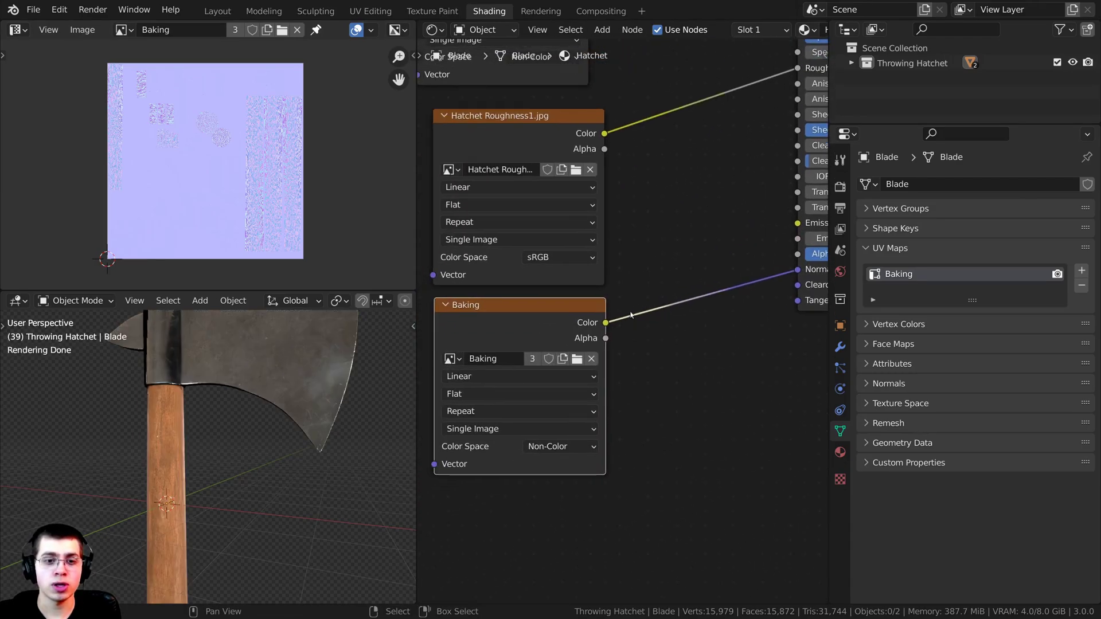
- Add a Normal Map node and insert it on the link between the normal texture and the Principled BSDF's Normal input
{"action": "scroll", "coordinate": [631, 315], "scroll_direction": "up", "scroll_amount": 2}
{"action": "key", "text": "shift+a"}
{"action": "left_click", "coordinate": [656, 255]}
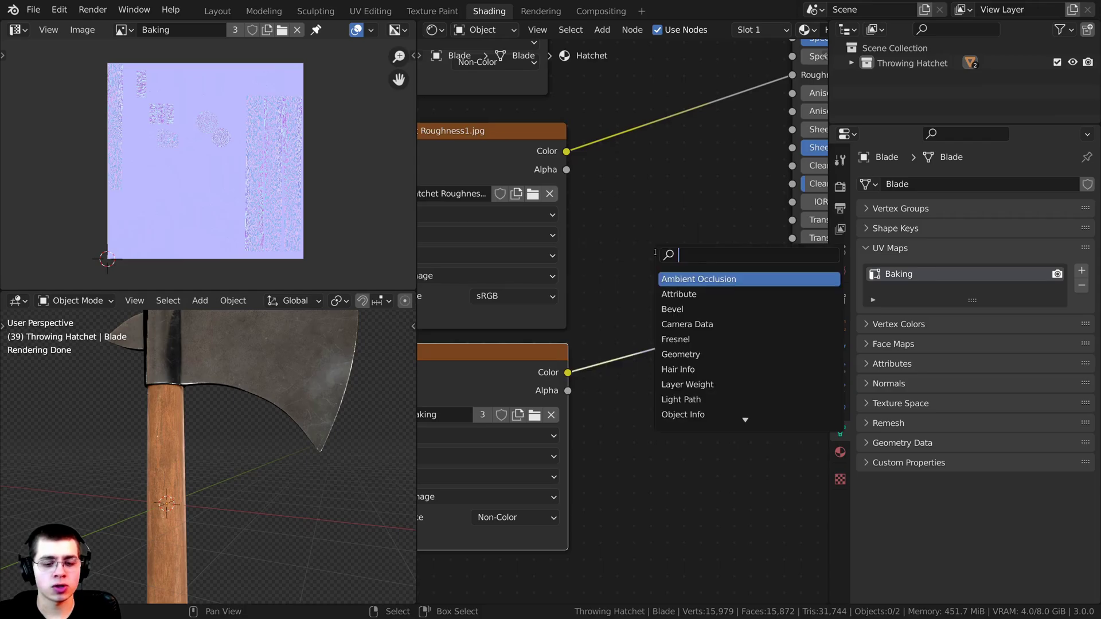
{"action": "type", "text": "nor"}
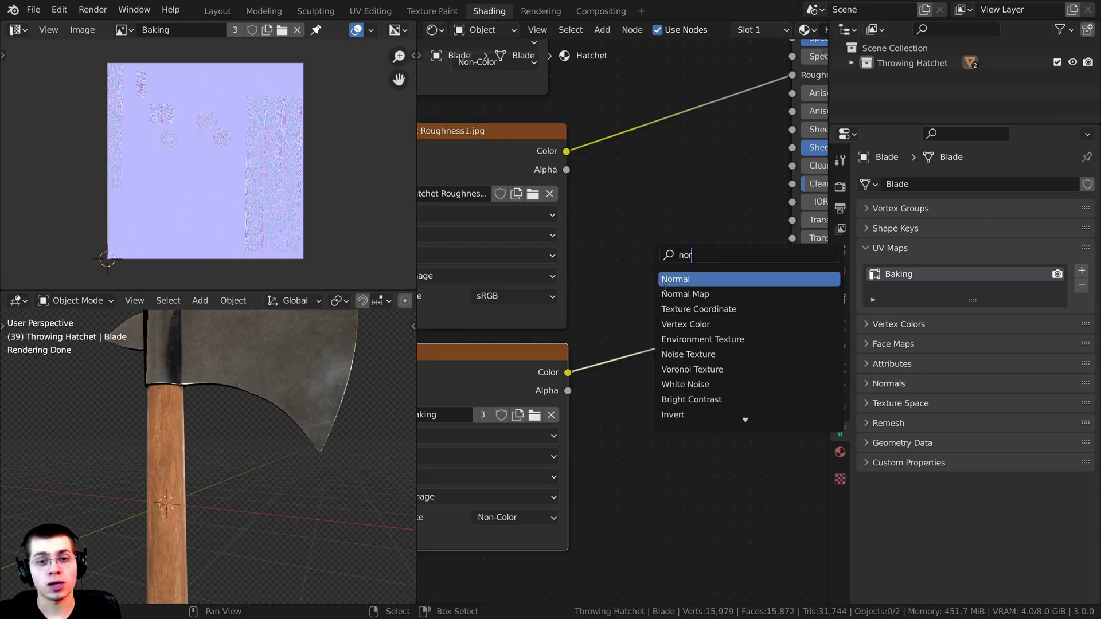
{"action": "left_click", "coordinate": [685, 293]}
{"action": "left_click", "coordinate": [660, 393]}
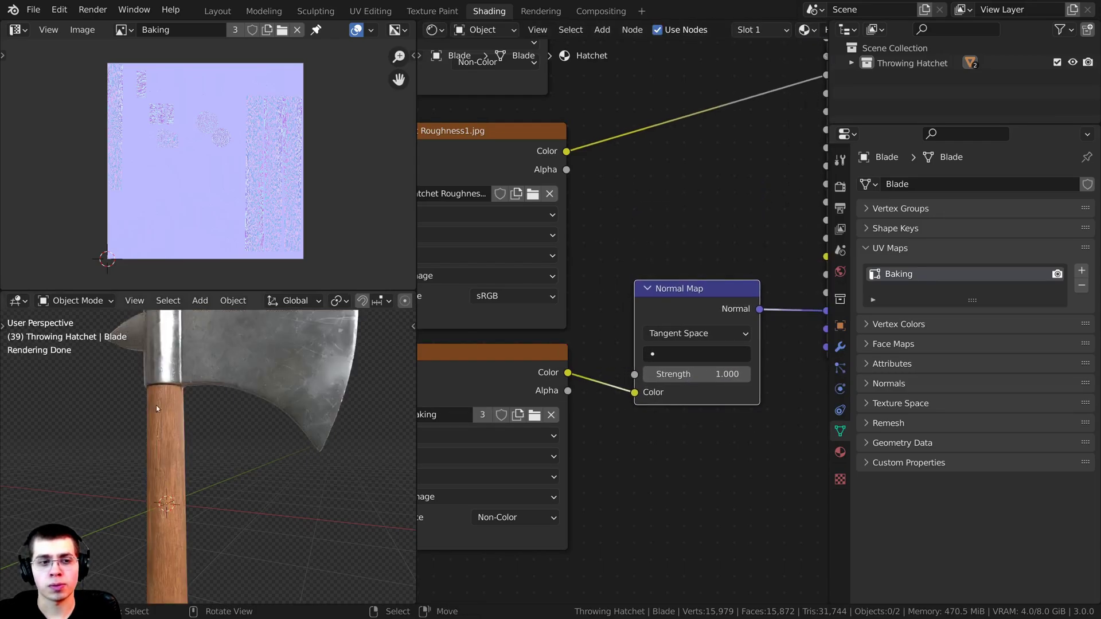
- Inspect the textured hatchet from other angles and trial-move the blade and the handle separately, cancelling both moves
{"action": "middle_click_drag", "start_coordinate": [156, 405], "coordinate": [235, 408]}
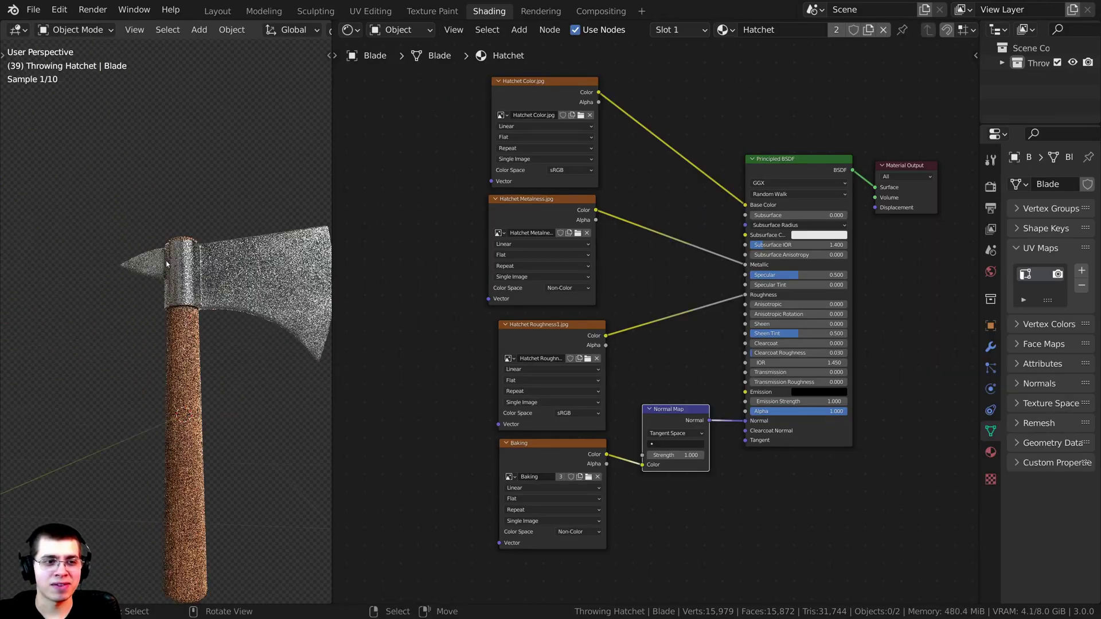
{"action": "middle_click_drag", "start_coordinate": [167, 264], "coordinate": [192, 286]}
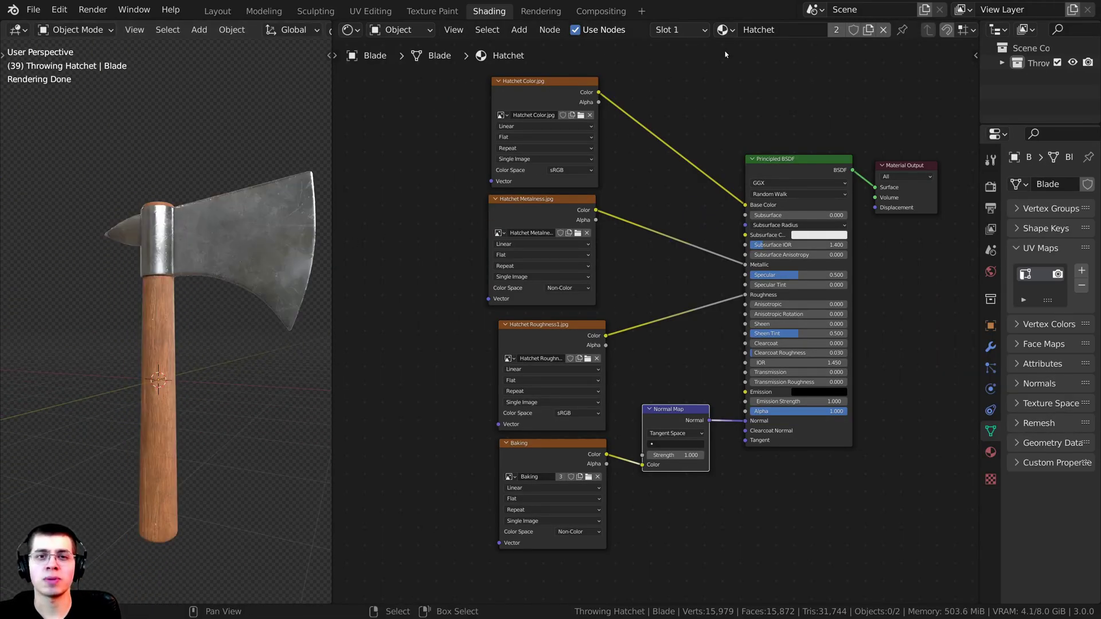
{"action": "key", "text": "g"}
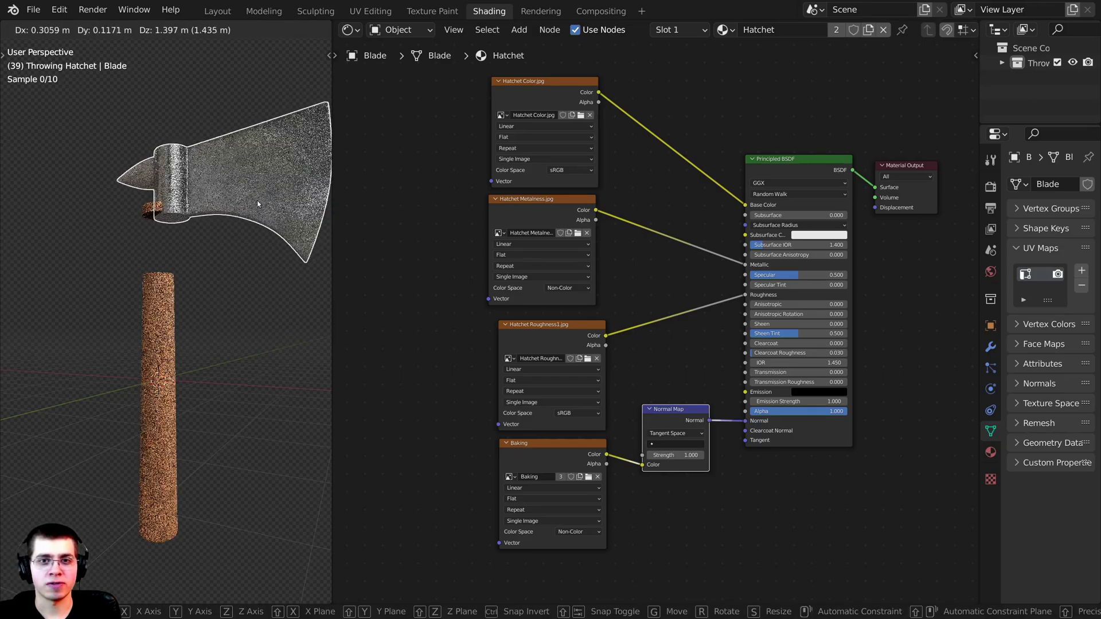
{"action": "right_click", "coordinate": [259, 201]}
{"action": "key", "text": "g"}
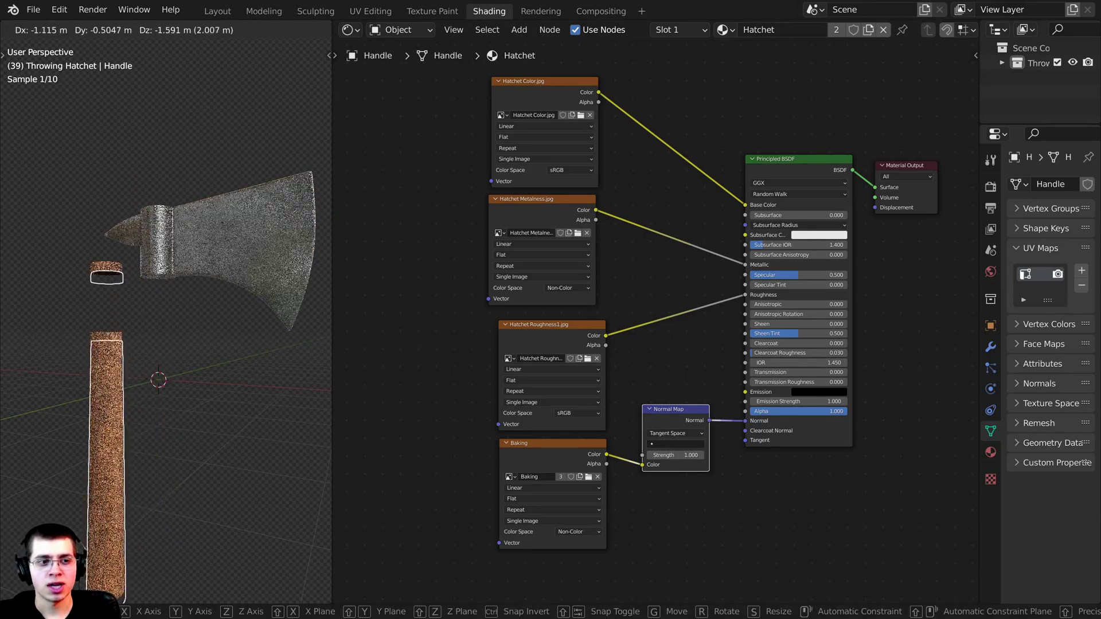
{"action": "key", "text": "Escape"}
- Preview the Hatchet Color.jpg texture alone on the hatchet through a Viewer node
{"action": "left_click", "coordinate": [534, 107], "text": "ctrl+shift"}
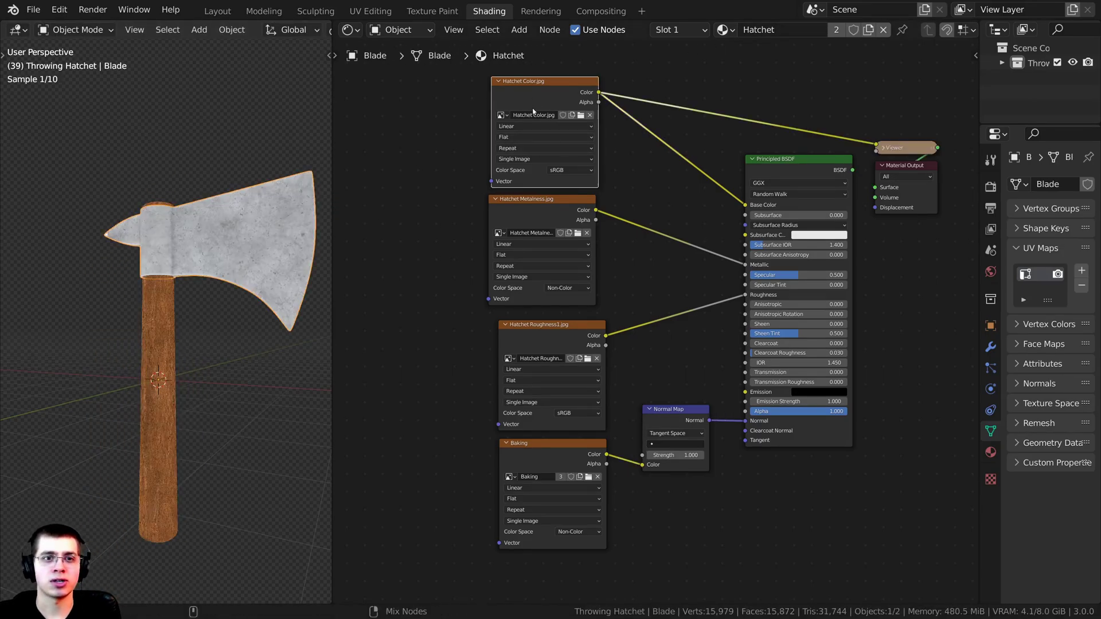